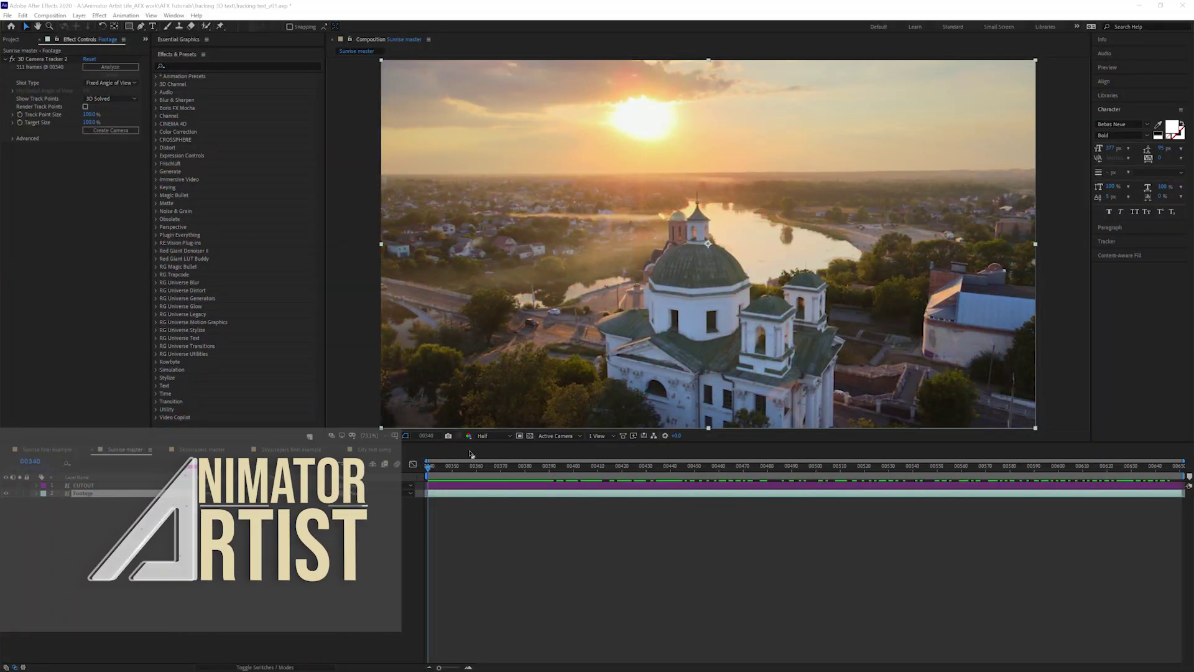
Search the effects for "tracker" and apply 3D Camera Tracker to the Footage layer
key("space")
left_click_drag(554, 480, 687, 466)
key("Home")
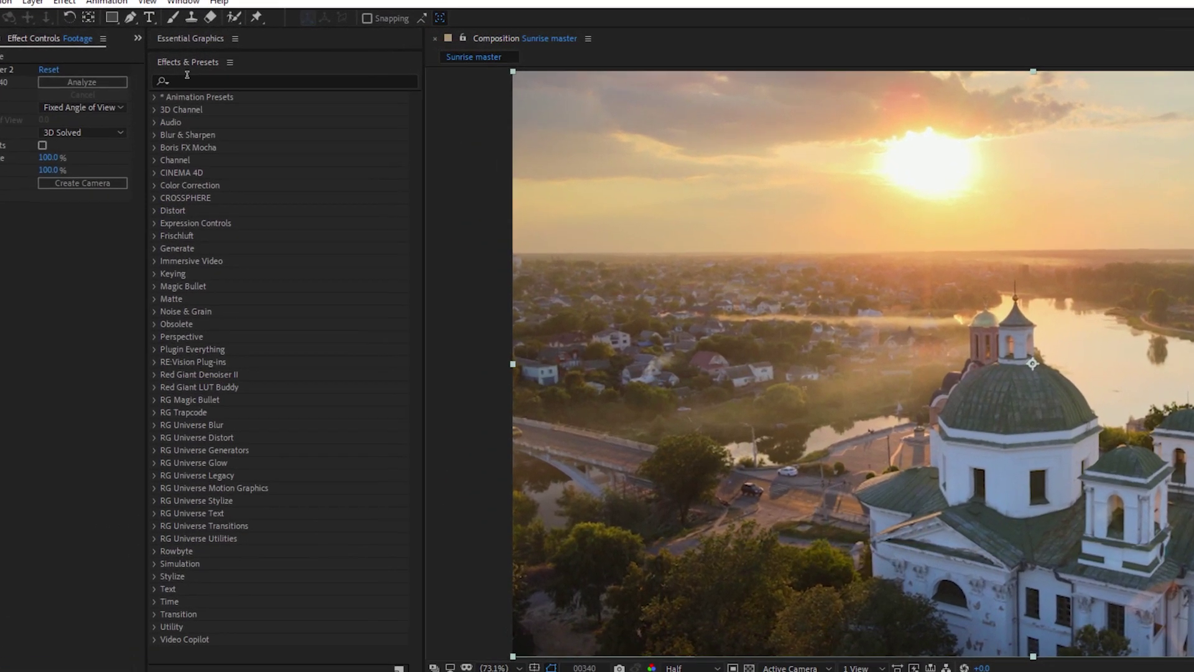
left_click(188, 65)
type("tracker")
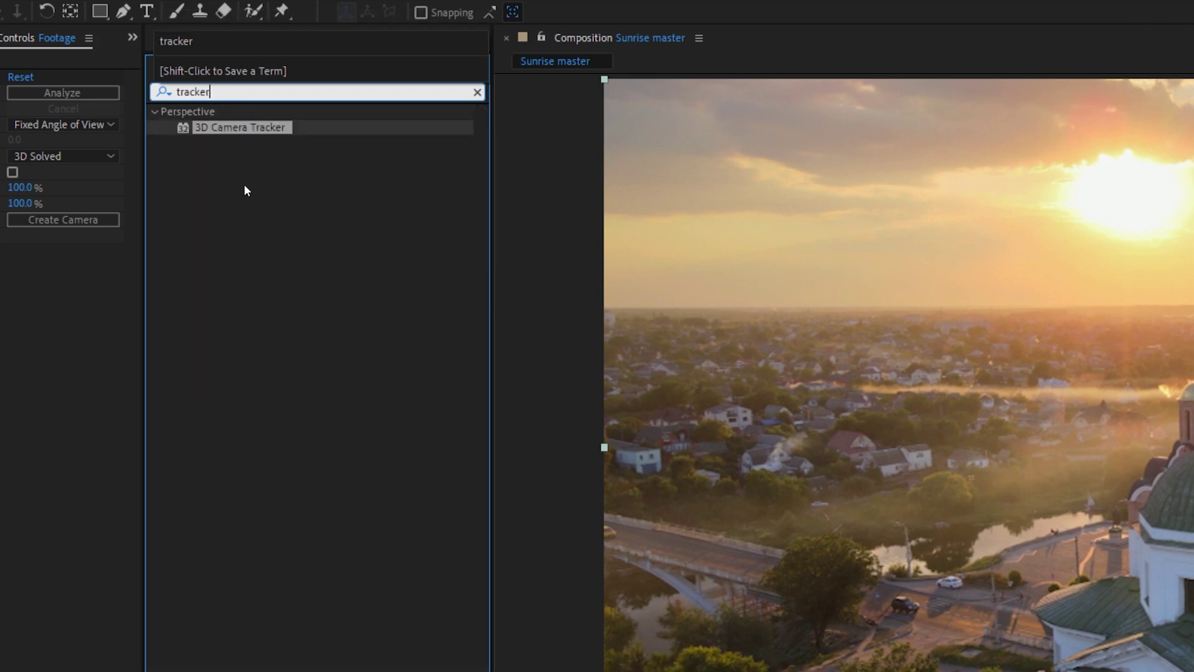
left_click_drag(233, 129, 103, 499)
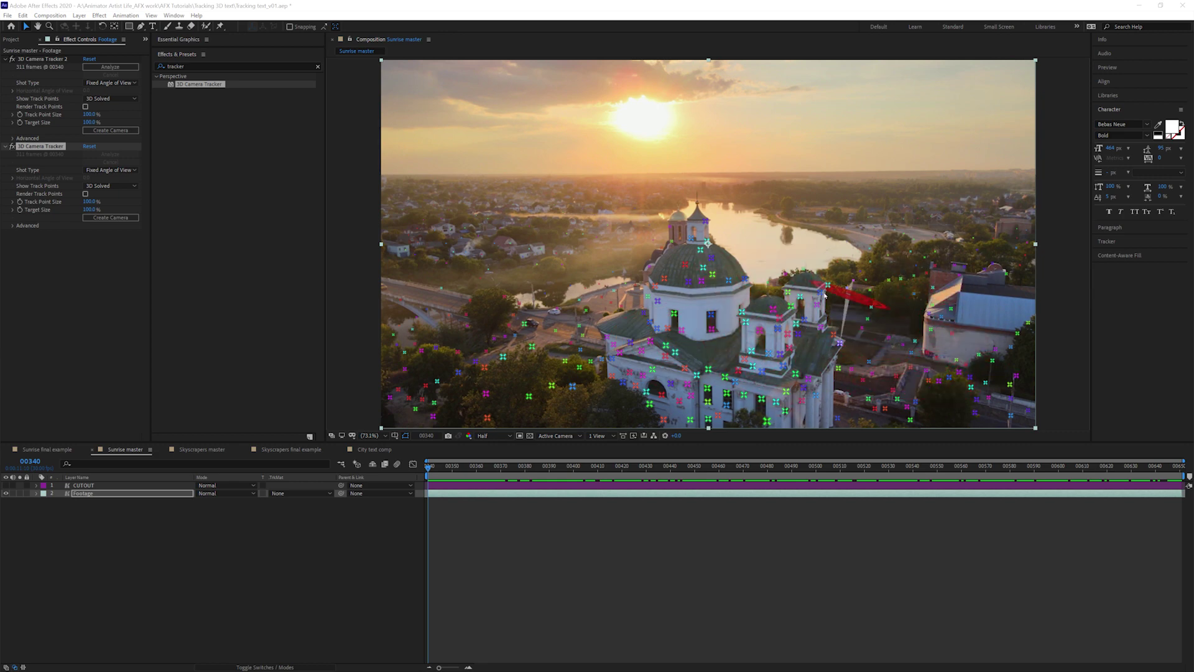
At frame 509, select the track points on the domed church's front and create a text layer and camera from them
left_click_drag(433, 468, 995, 468)
mouse_move(846, 288)
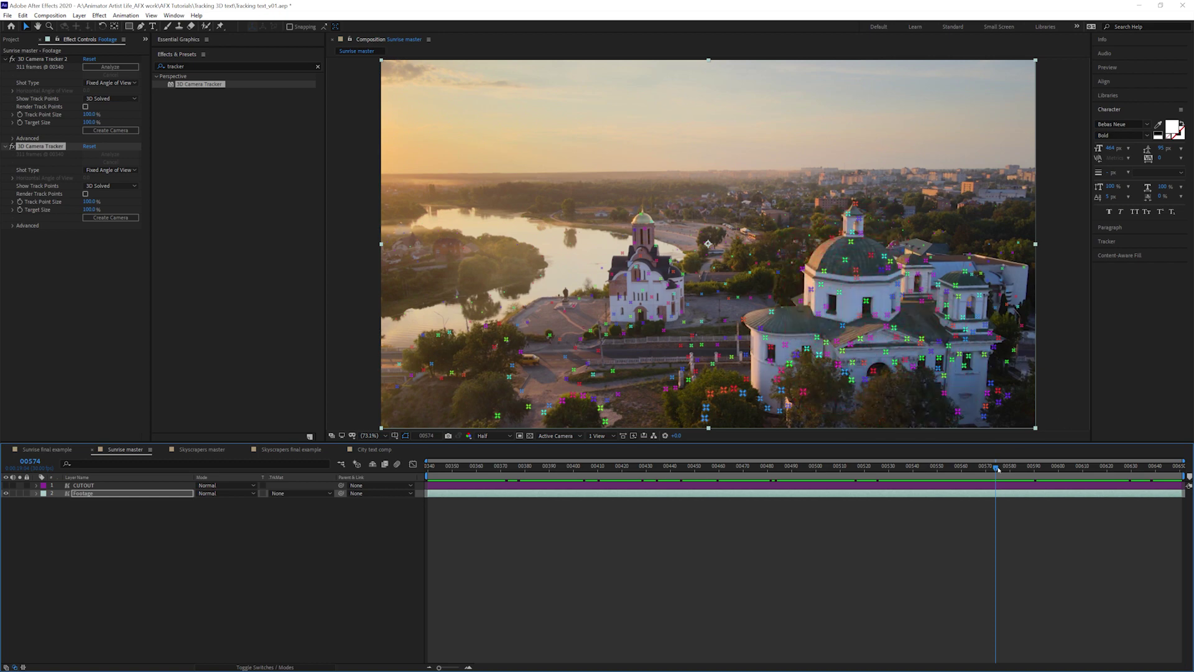
left_click_drag(998, 469, 857, 467)
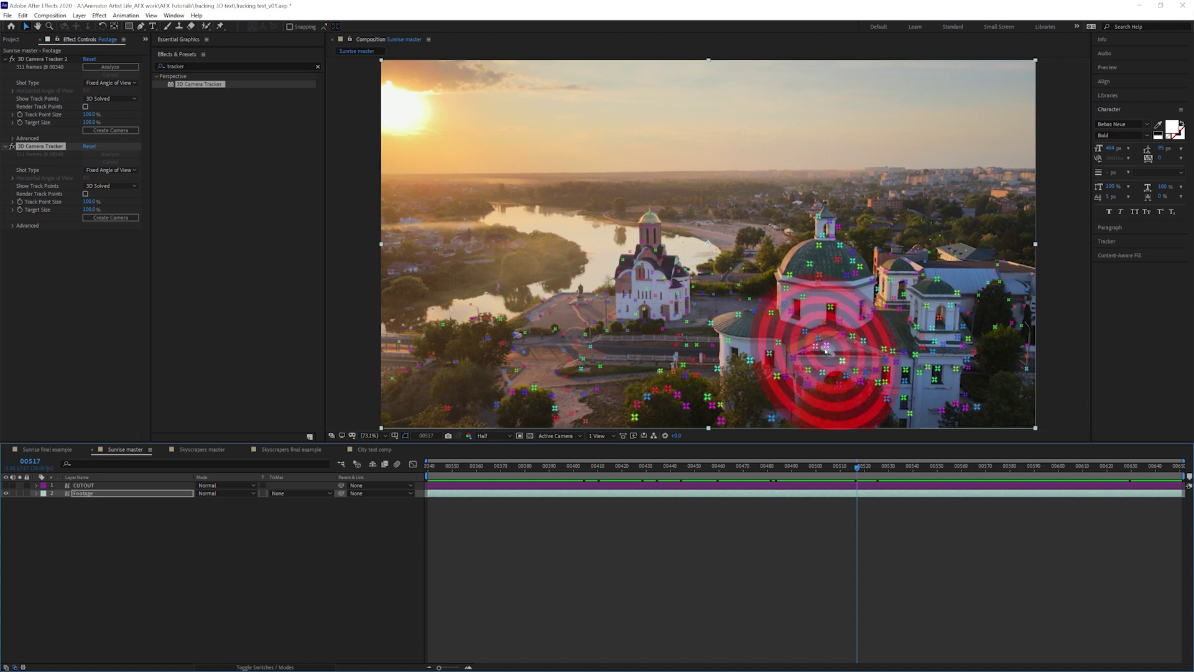
mouse_move(852, 468)
left_mouse_down()
mouse_move(814, 468)
mouse_move(839, 467)
left_mouse_up()
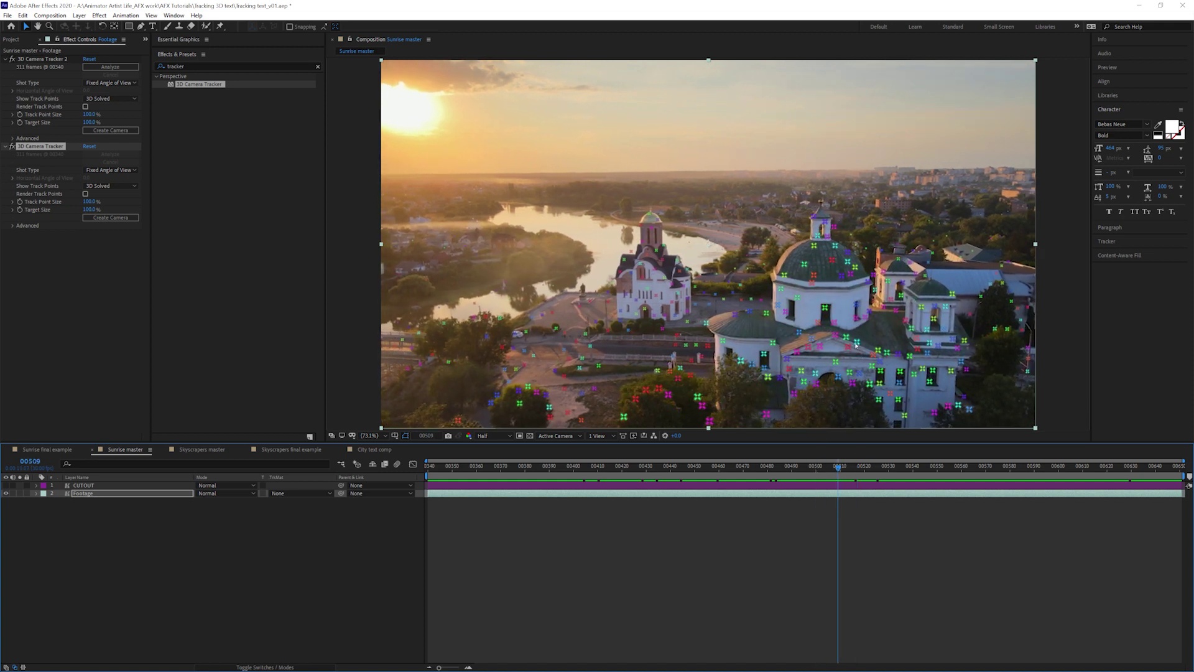
left_click(827, 333)
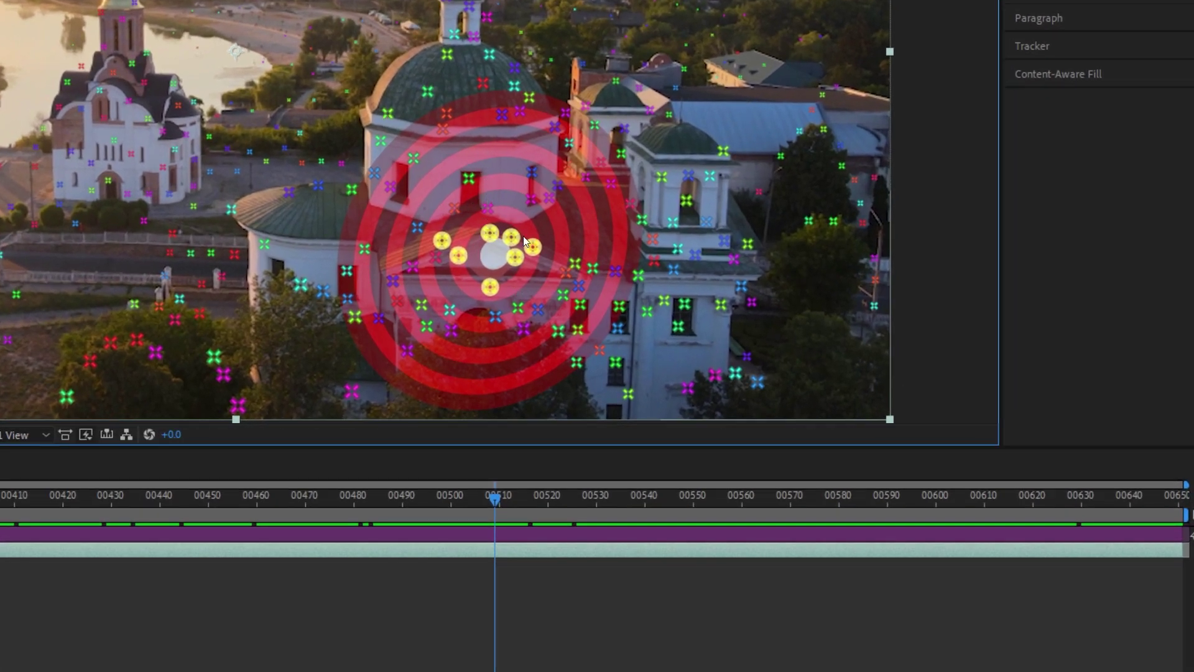
right_click(498, 202)
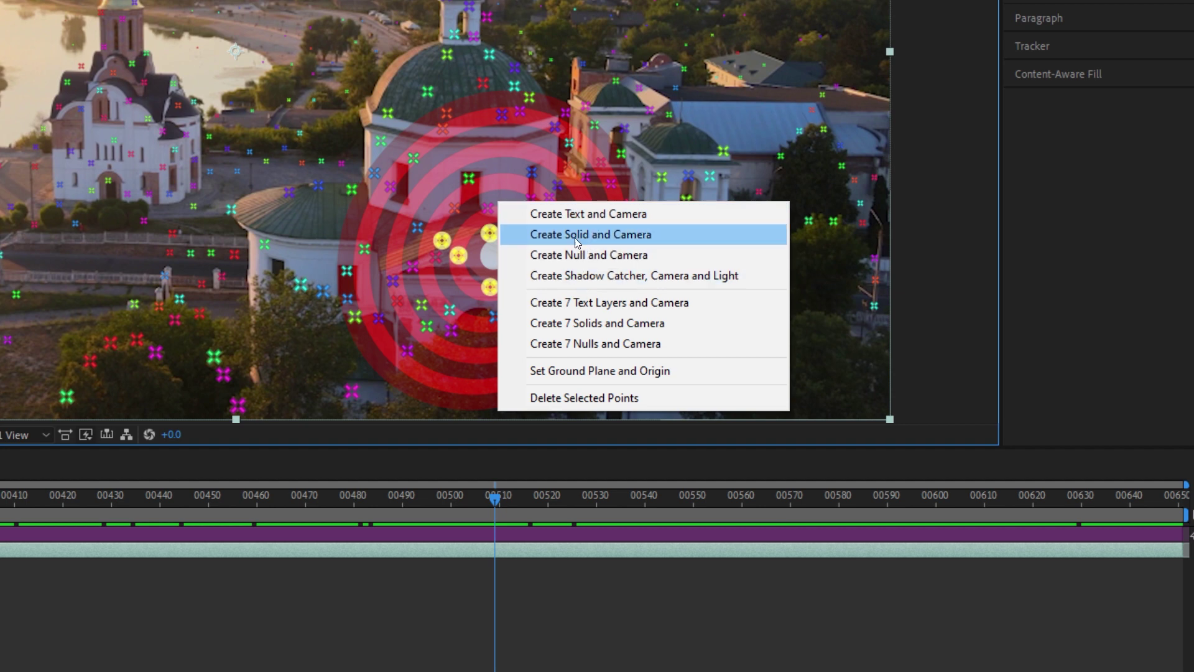
left_click(587, 214)
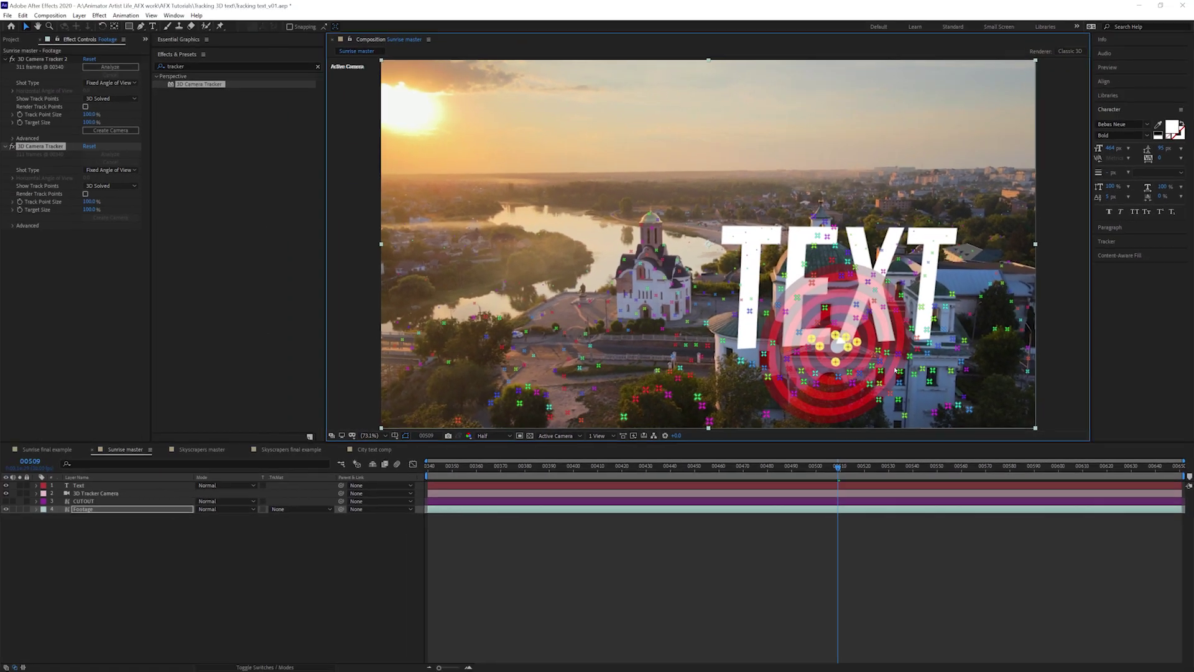
Check the tracked text across the shot, then adjust its X and Y rotation at frame 340 to match the church's perspective
left_click_drag(445, 469, 745, 476)
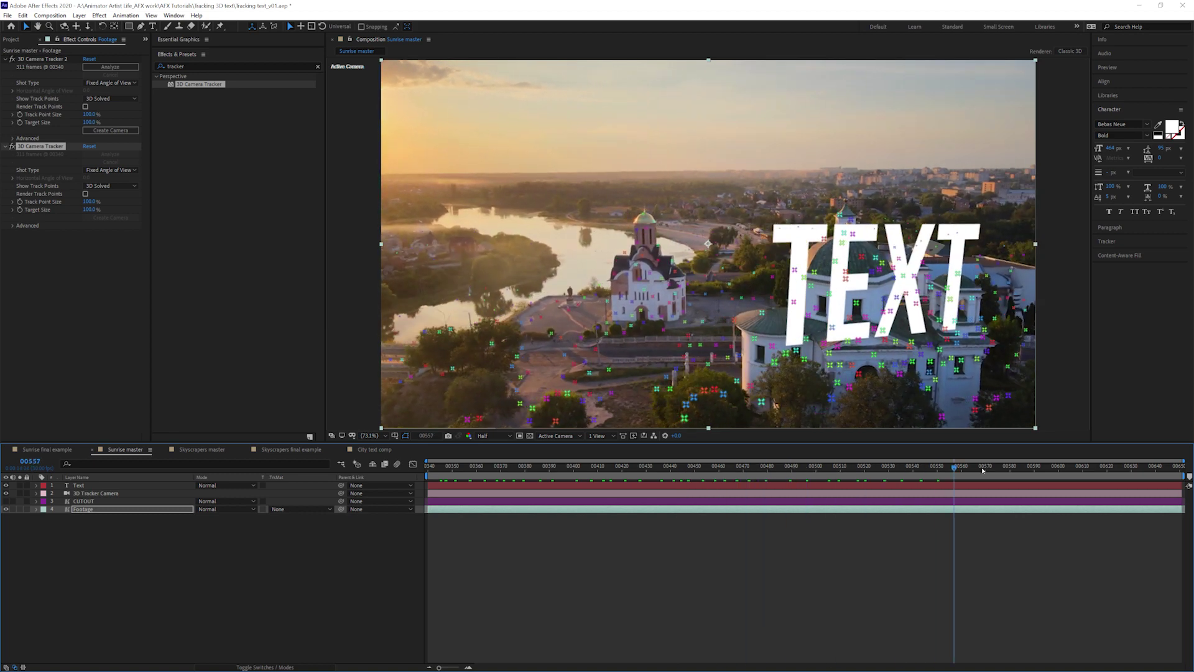
left_click_drag(948, 473, 412, 463)
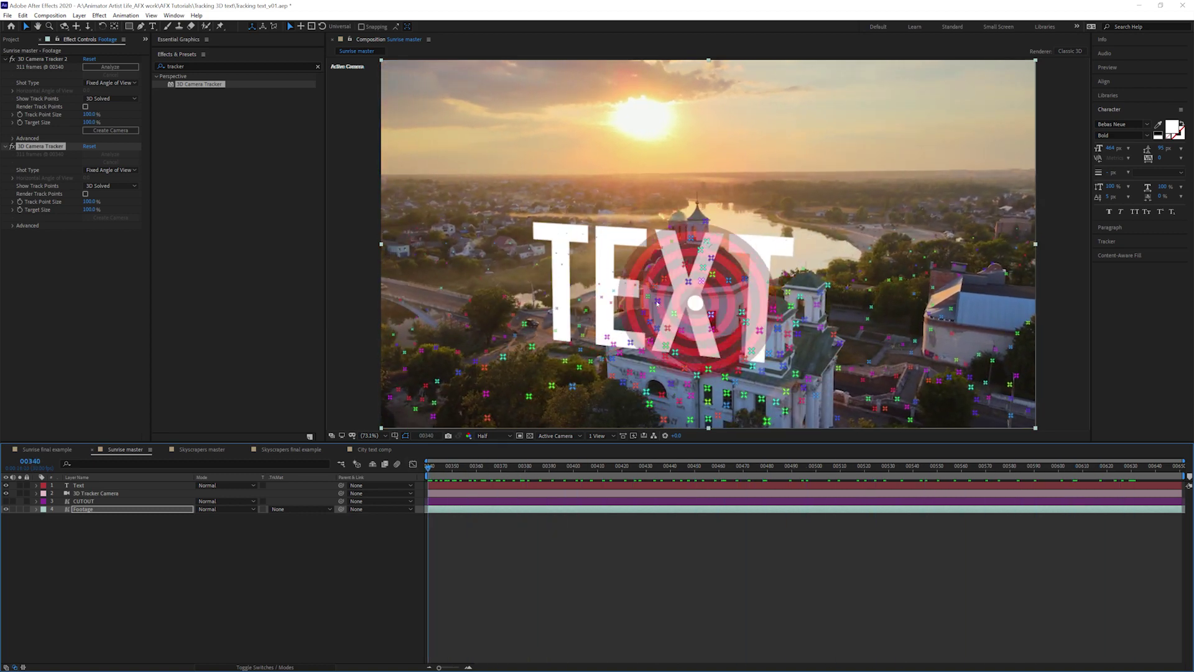
left_click(95, 486)
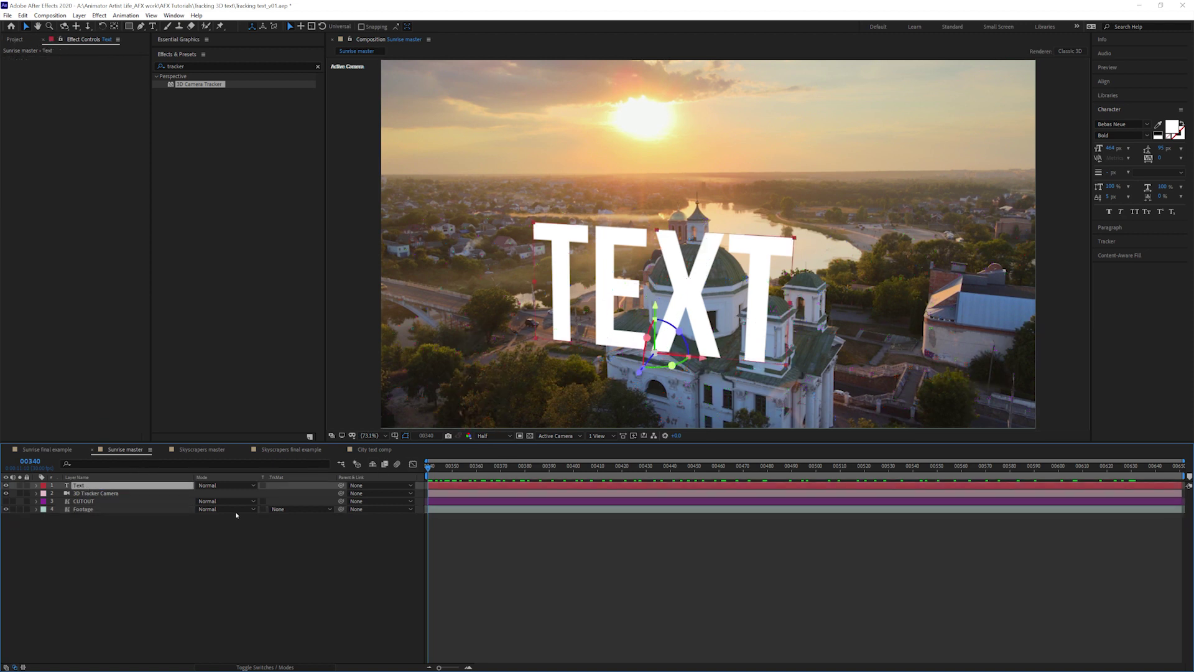
key("r")
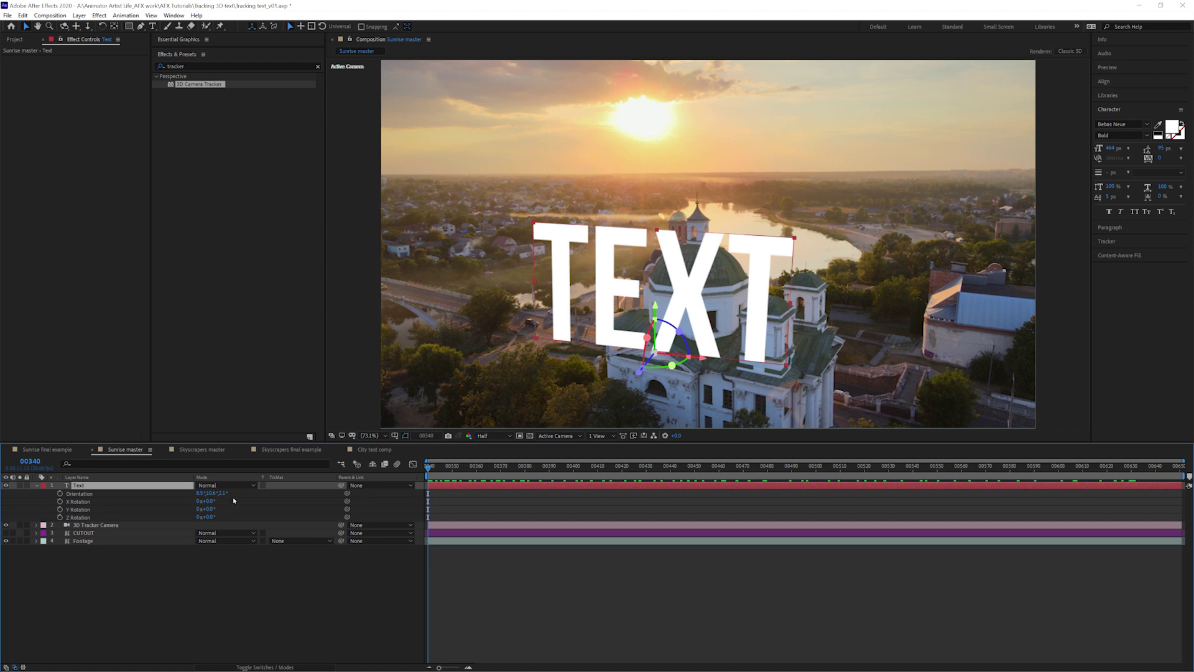
mouse_move(211, 517)
left_mouse_down()
mouse_move(249, 517)
mouse_move(215, 502)
left_mouse_up()
key("Return")
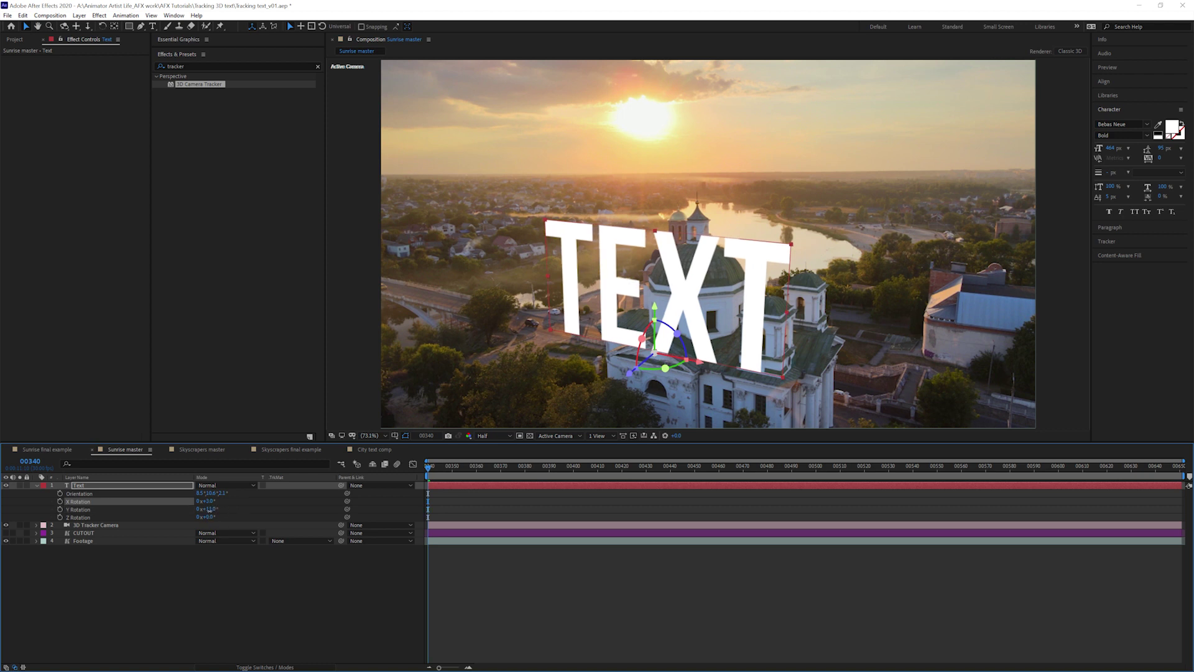
left_click_drag(209, 508, 207, 517)
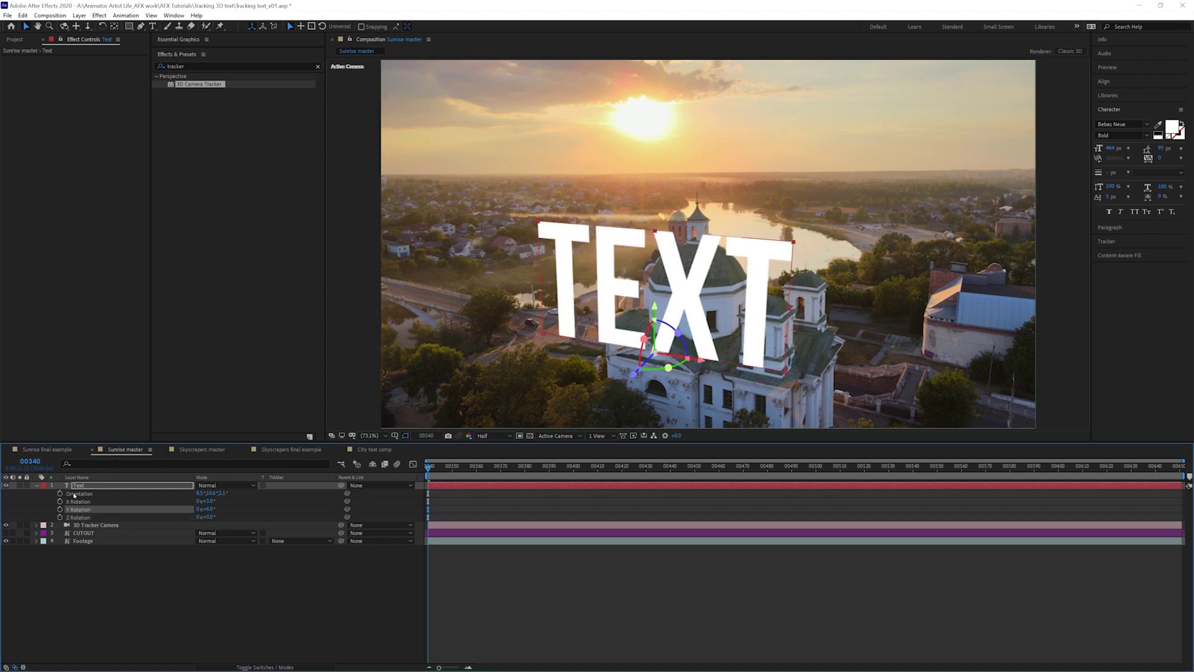
Change the tracked text to "SUNRISE" and set its font size to 477 px
double_click(104, 487)
type("SUNRISE")
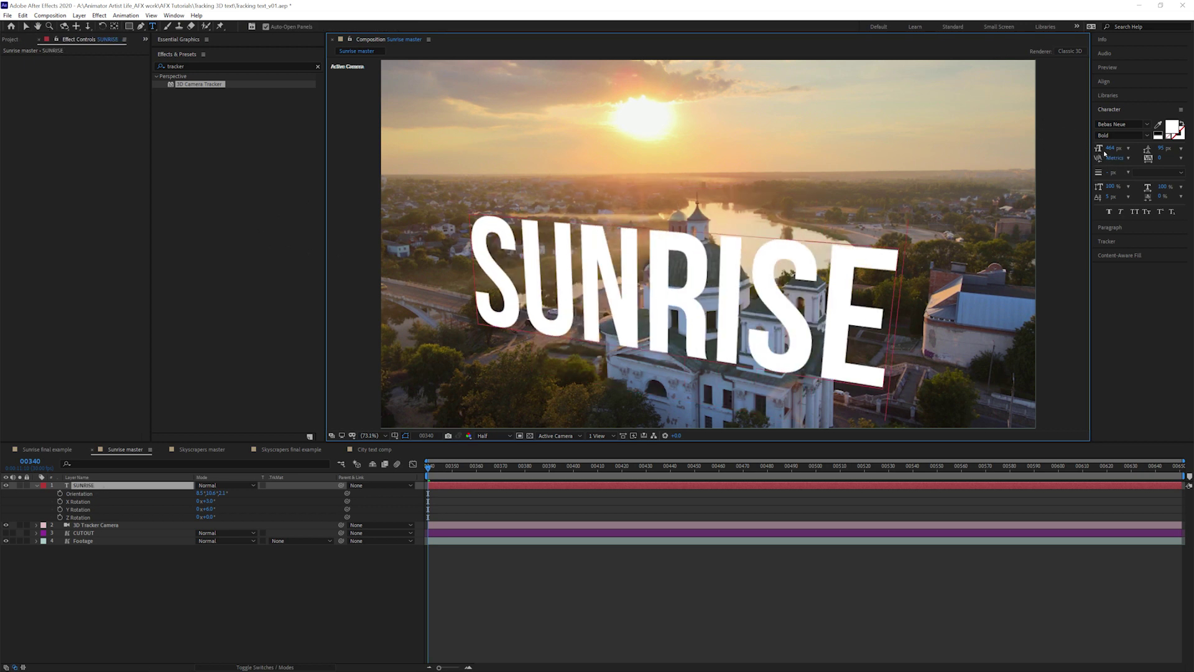
left_click_drag(1104, 152, 1118, 149)
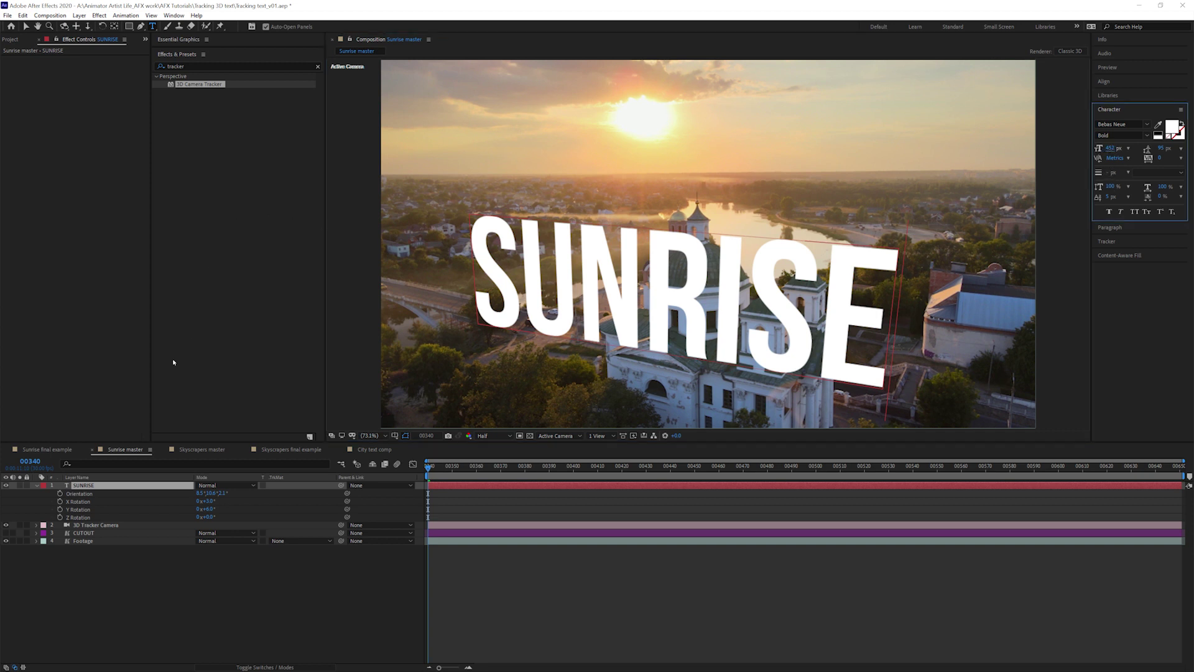
left_click(86, 480)
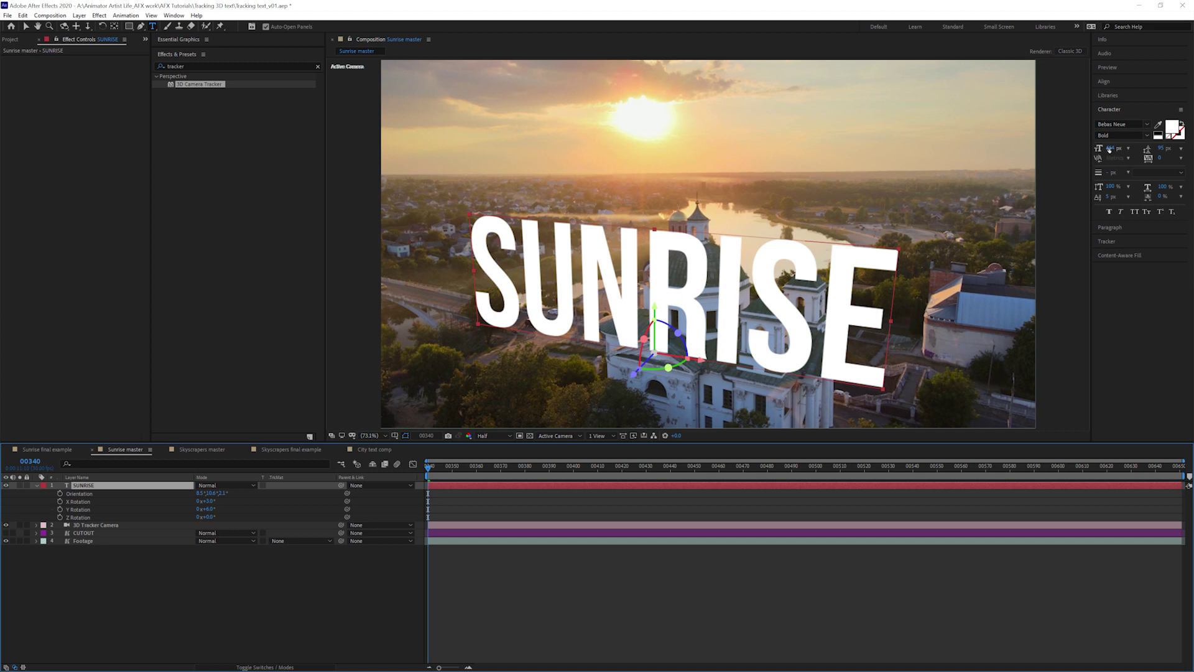
left_click_drag(1109, 149, 1118, 150)
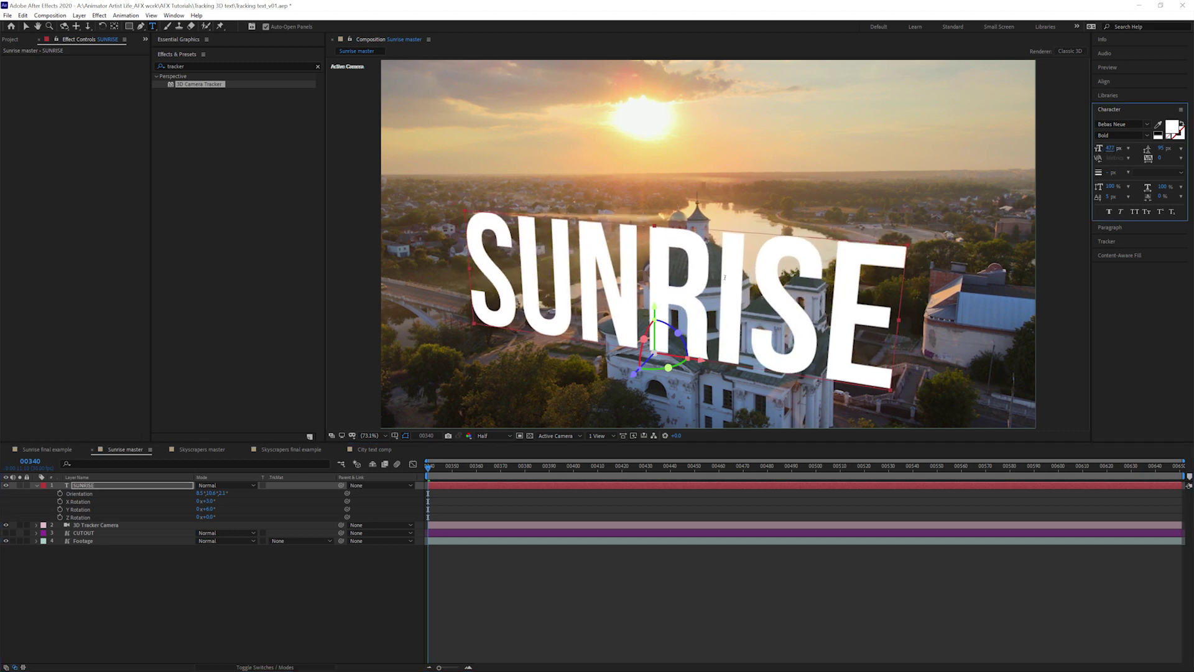
key("v")
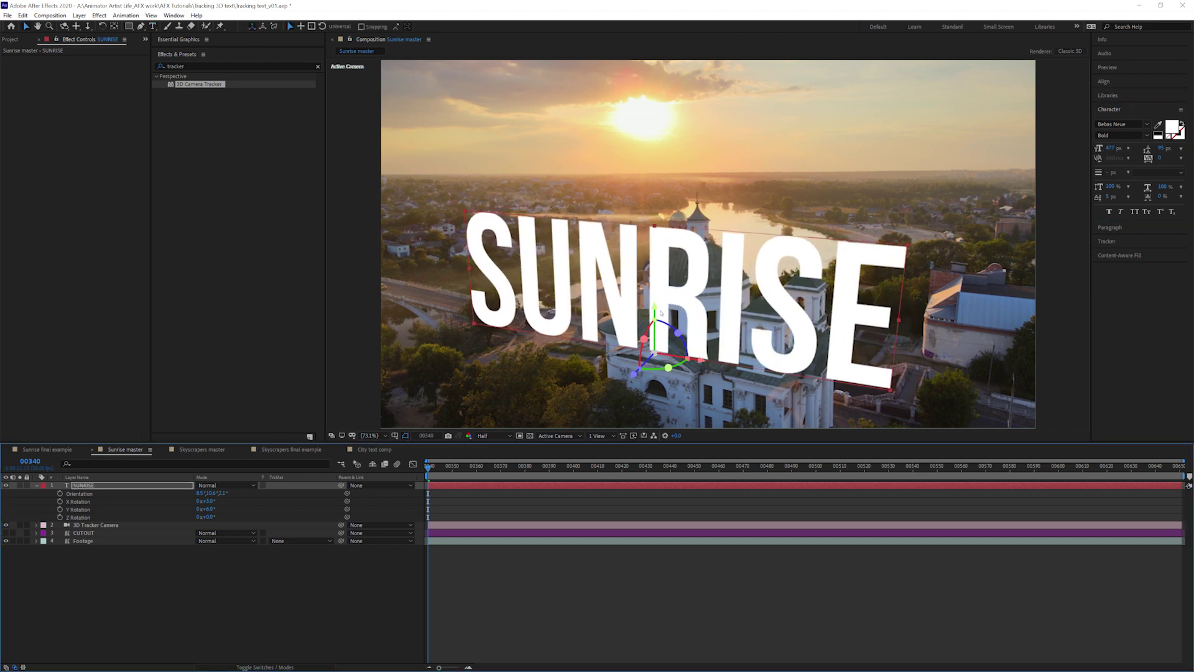
Raise the SUNRISE text, shift it slightly left and push it farther back in depth behind the church dome
left_click_drag(656, 306, 657, 285)
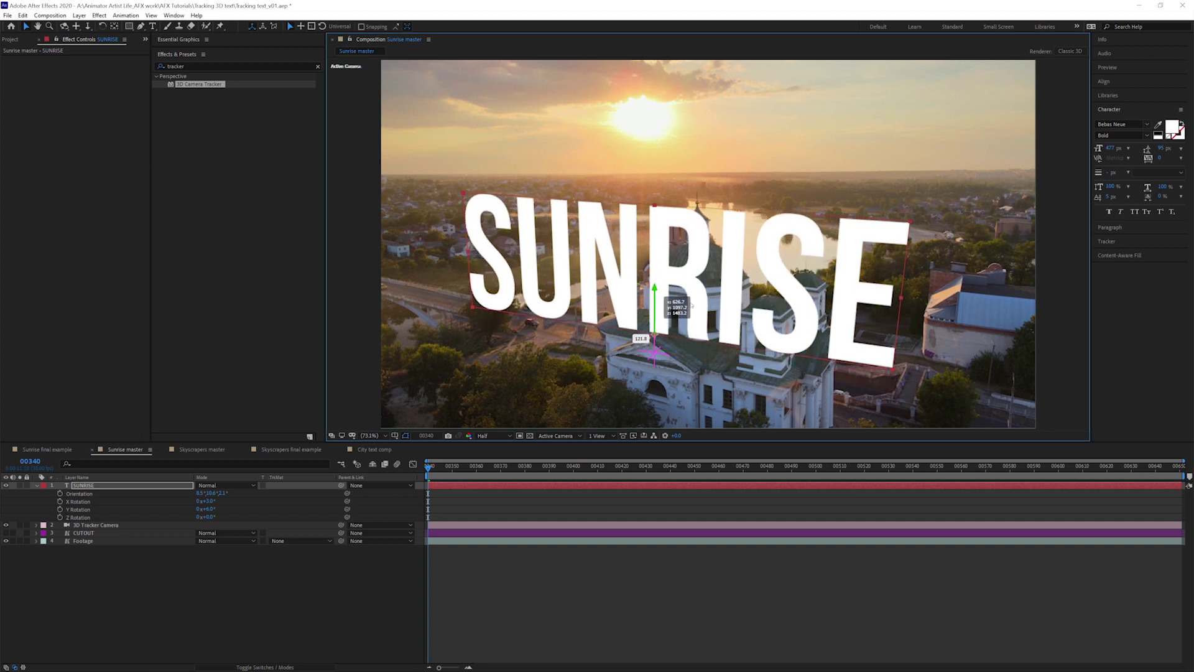
left_click_drag(700, 338, 678, 336)
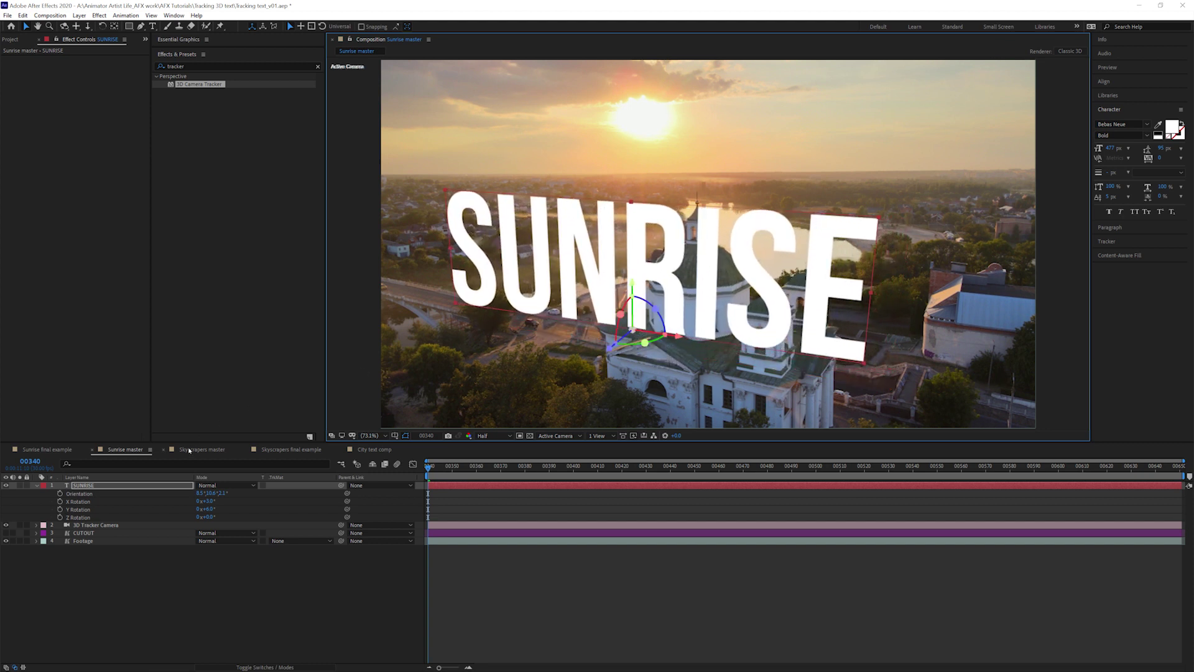
left_click(99, 492)
key("shift+p")
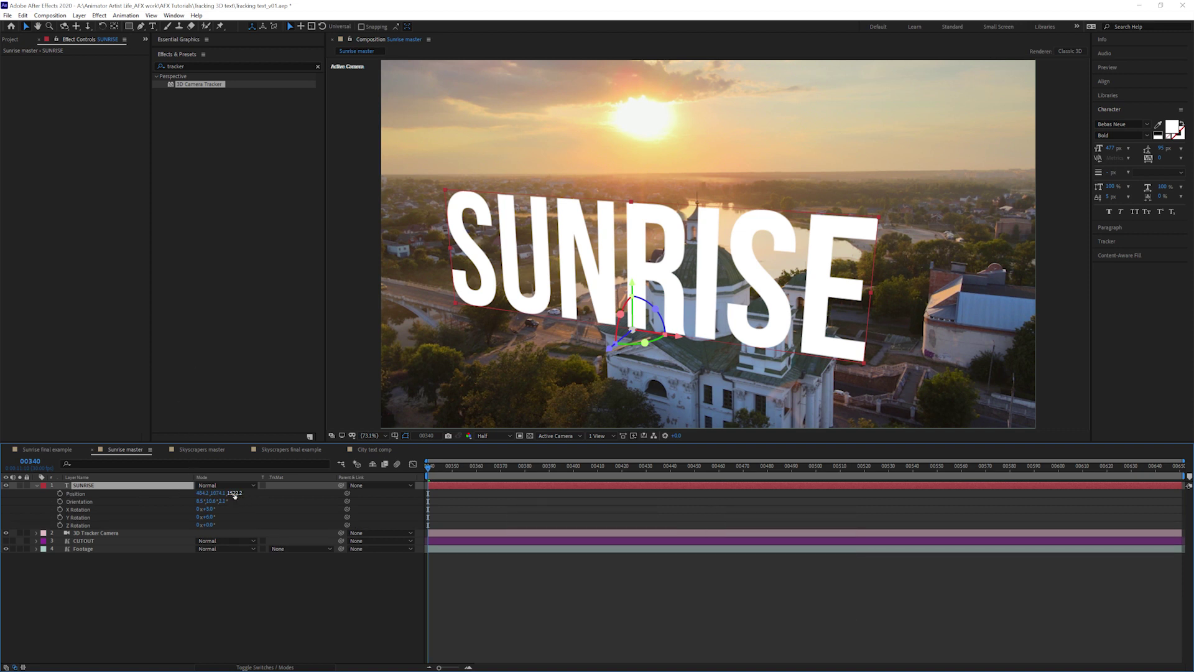
left_click_drag(233, 492, 591, 295)
At frame 477, move the SUNRISE text farther left, enlarge its font to 570 px and push it deeper into the scene
key("space")
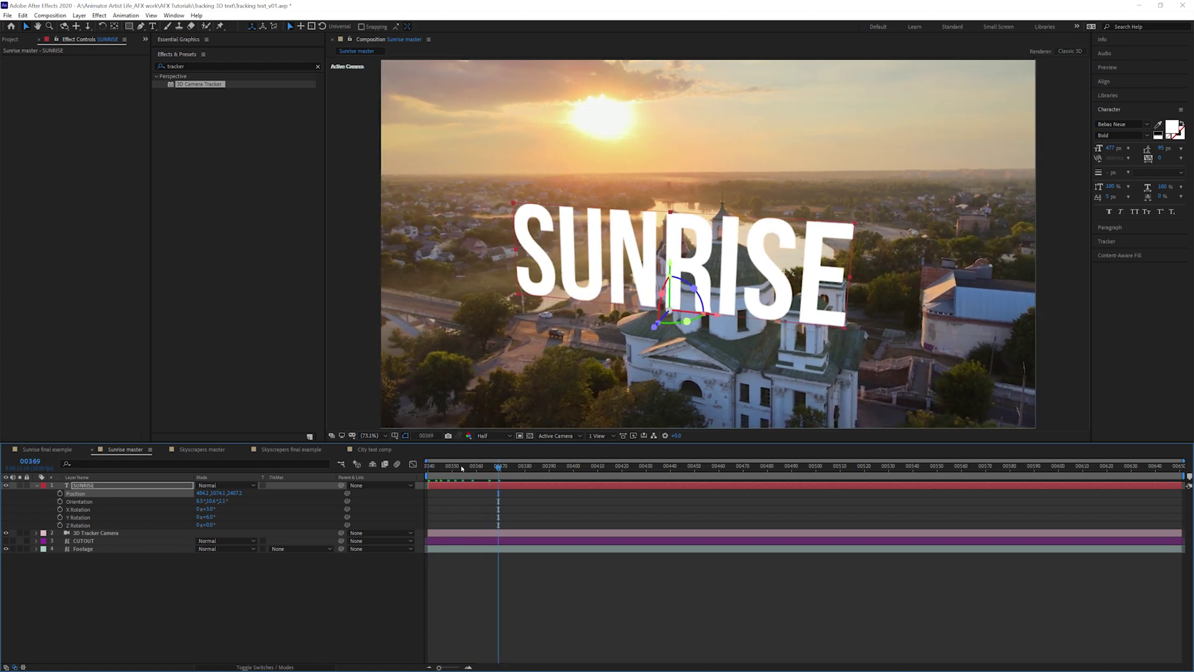
key("space")
left_click_drag(437, 467, 763, 466)
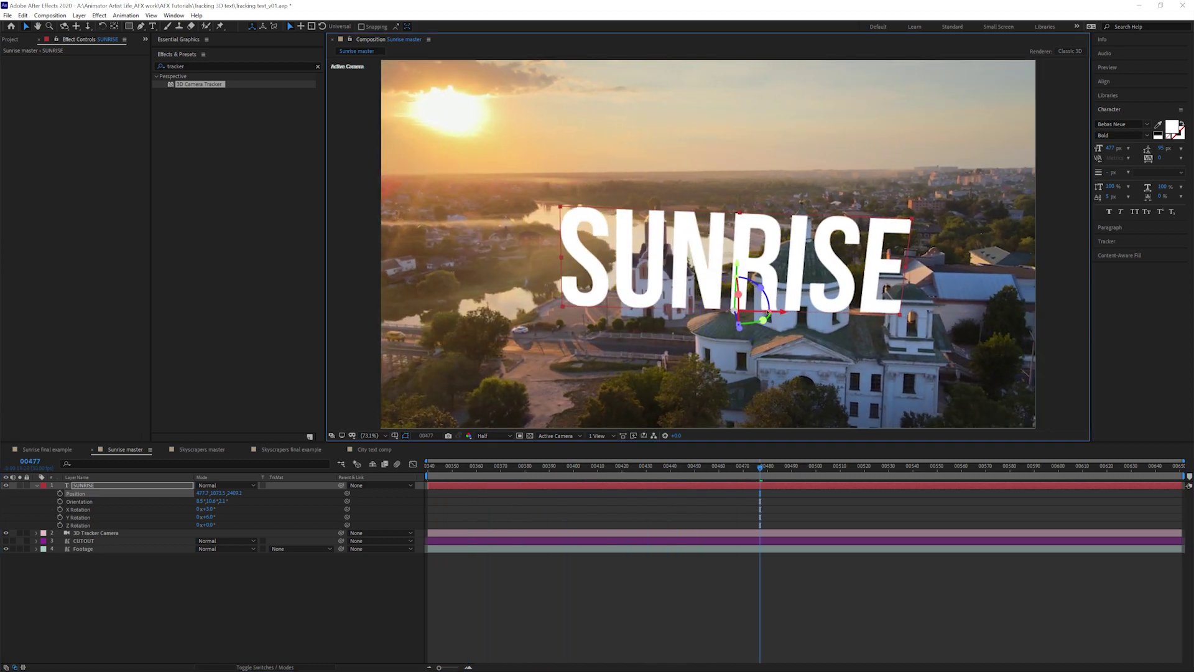
left_click_drag(782, 309, 760, 303)
left_click(202, 491)
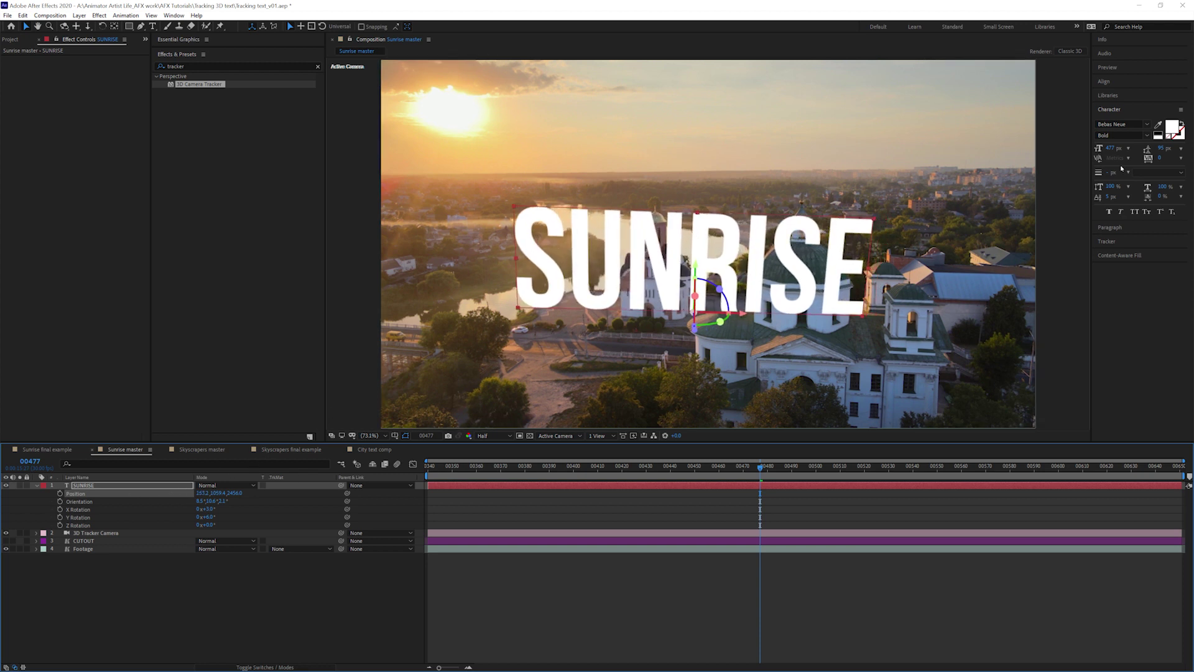
left_click_drag(1115, 151, 1151, 148)
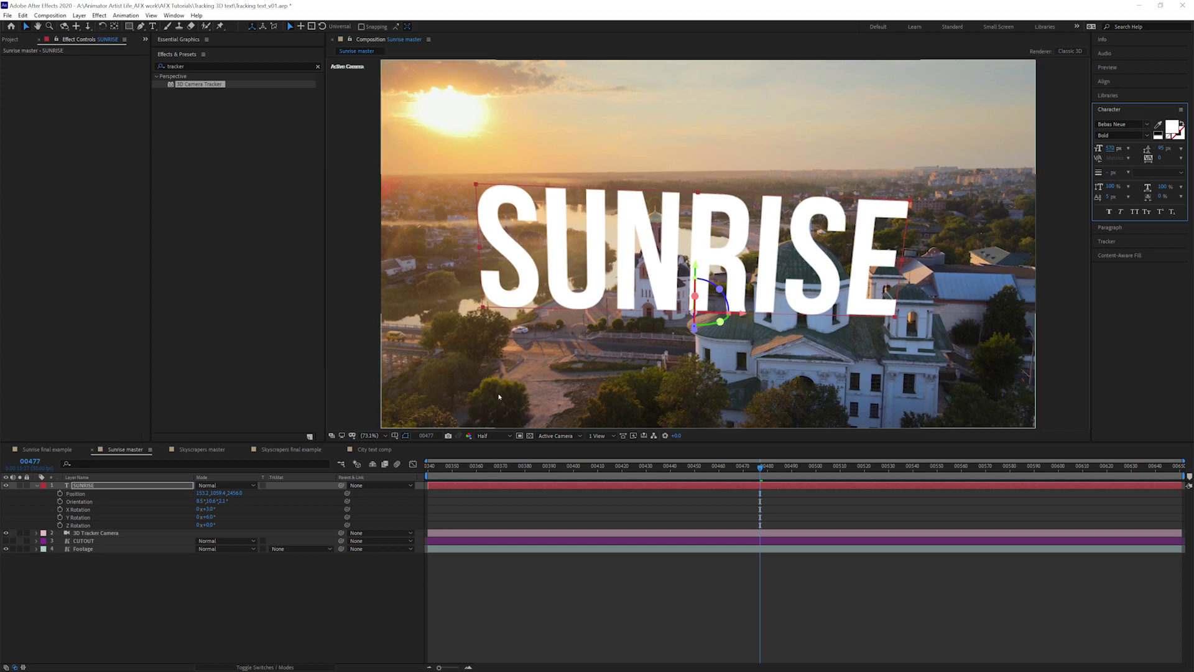
left_click_drag(236, 492, 290, 493)
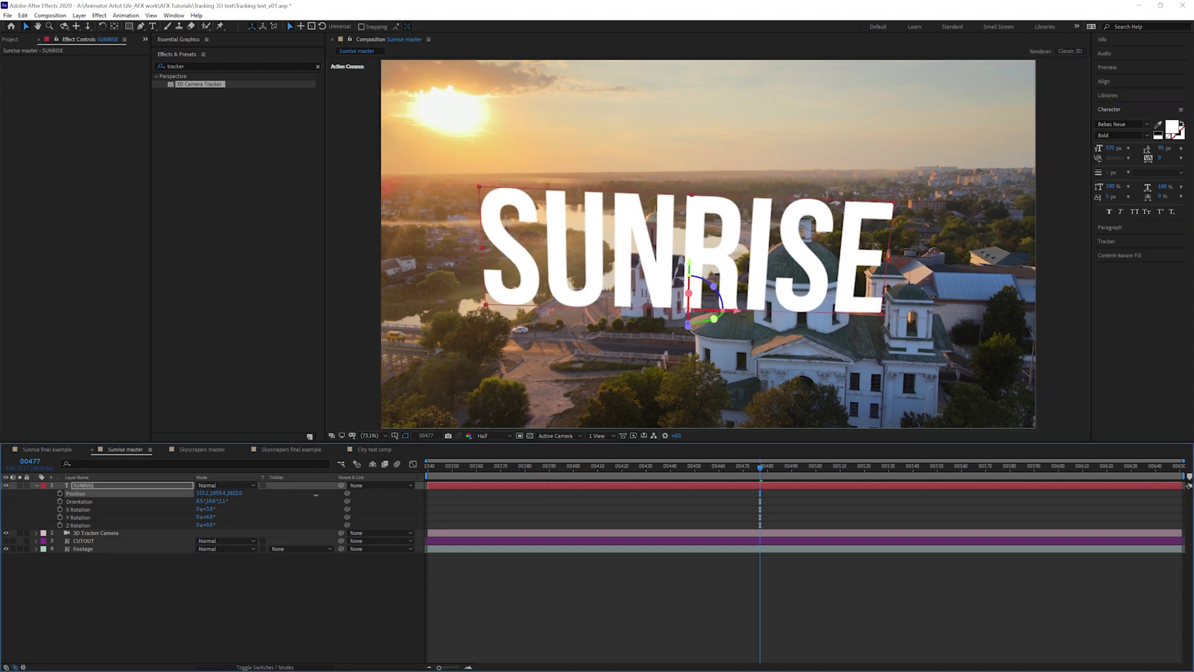
key("space")
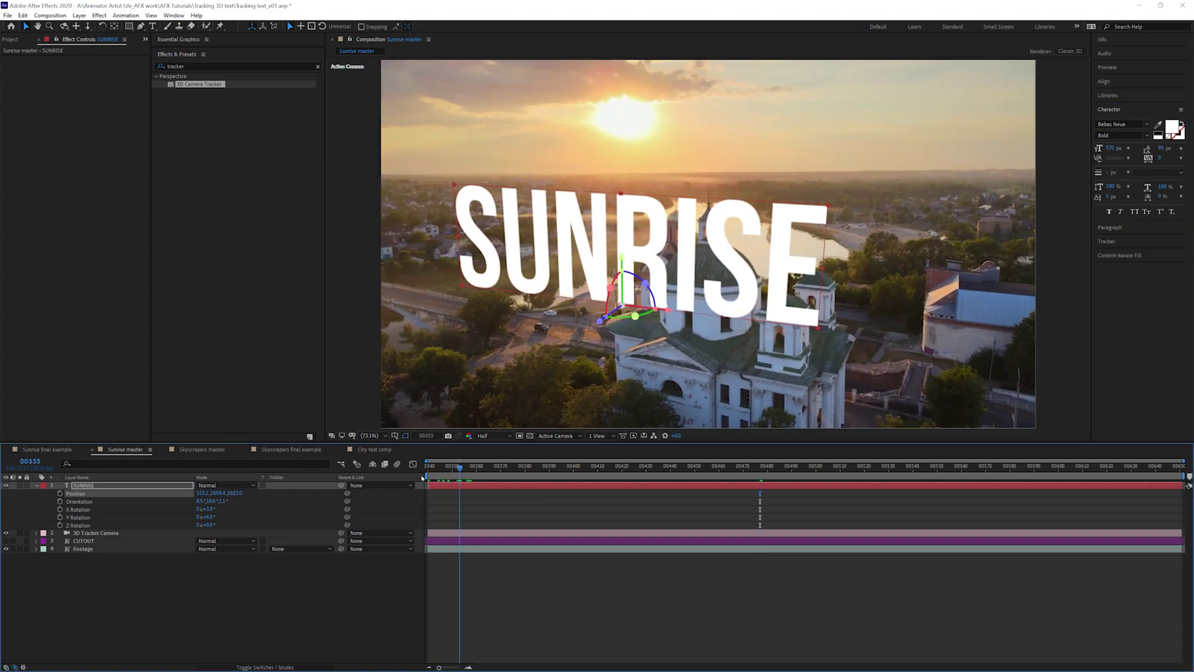
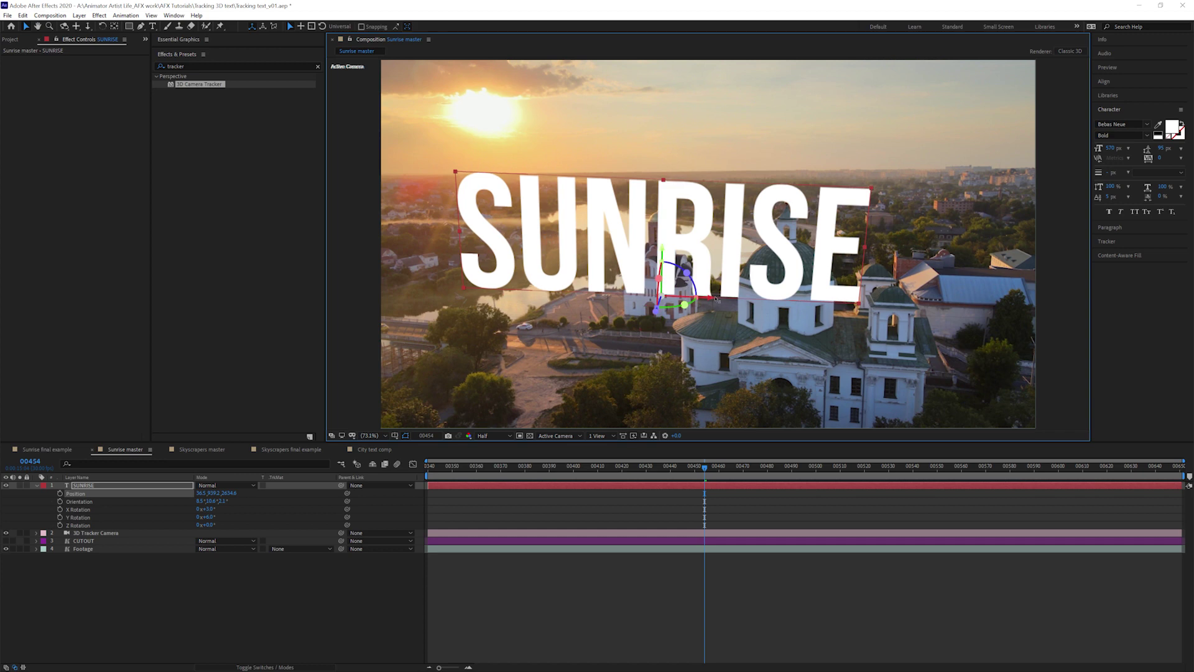
Place the CUTOUT layer above the SUNRISE layer and turn on its visibility so the dome covers the text
left_click_drag(460, 470, 925, 465)
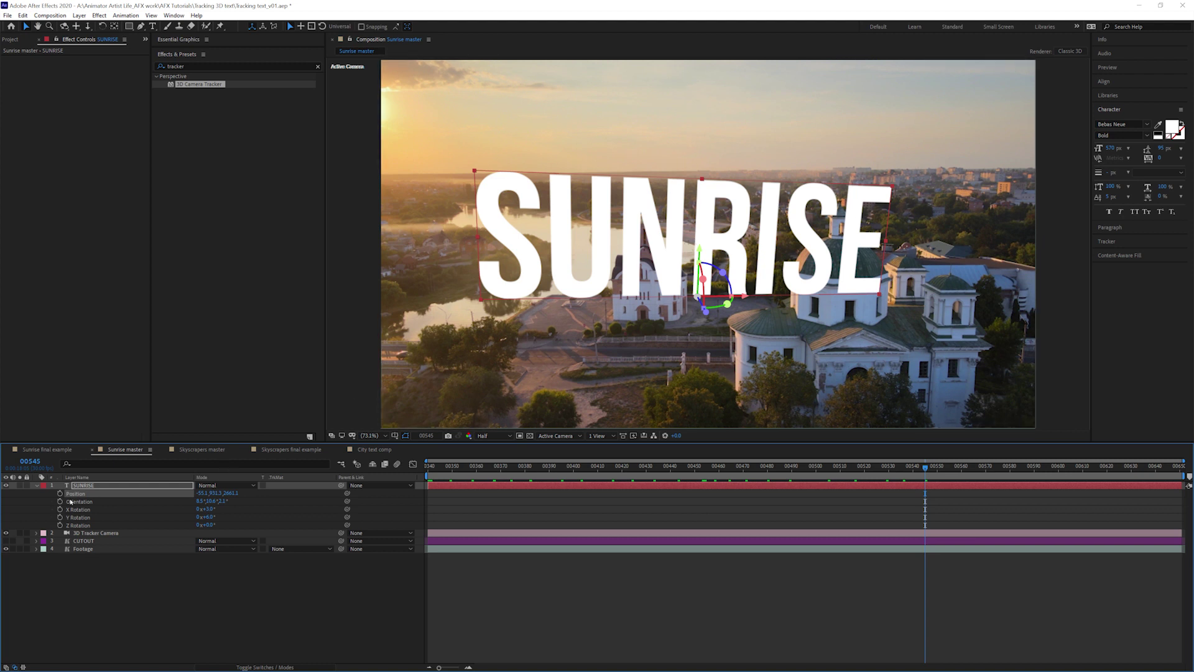
left_click(99, 566)
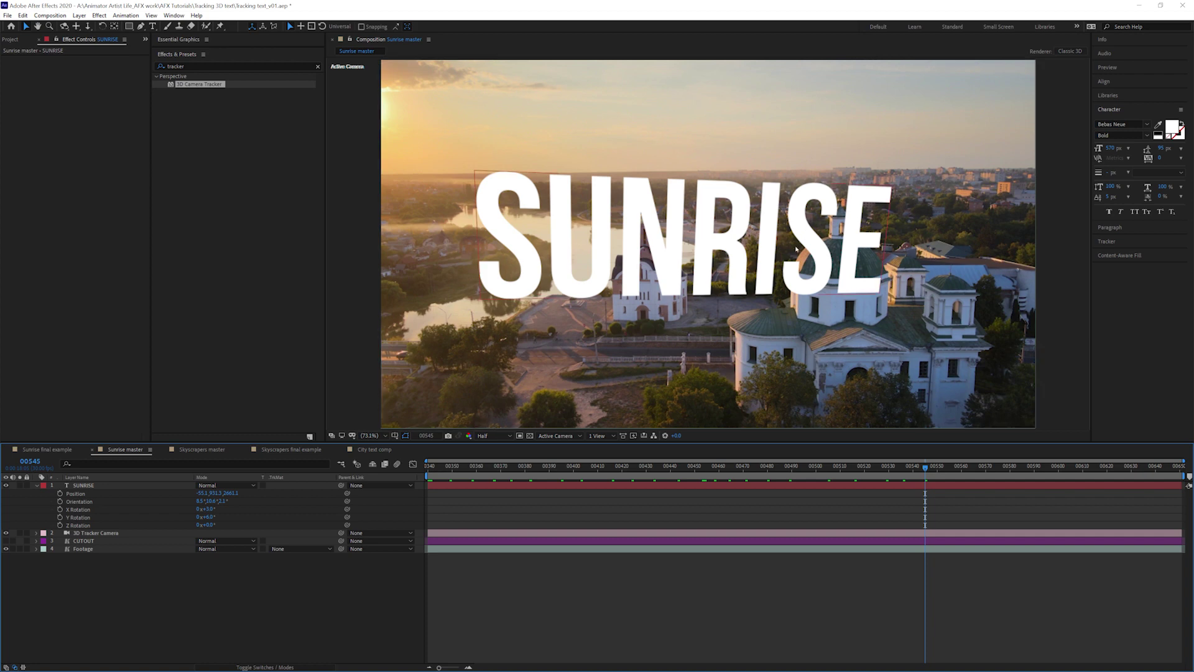
left_click_drag(448, 477, 607, 479)
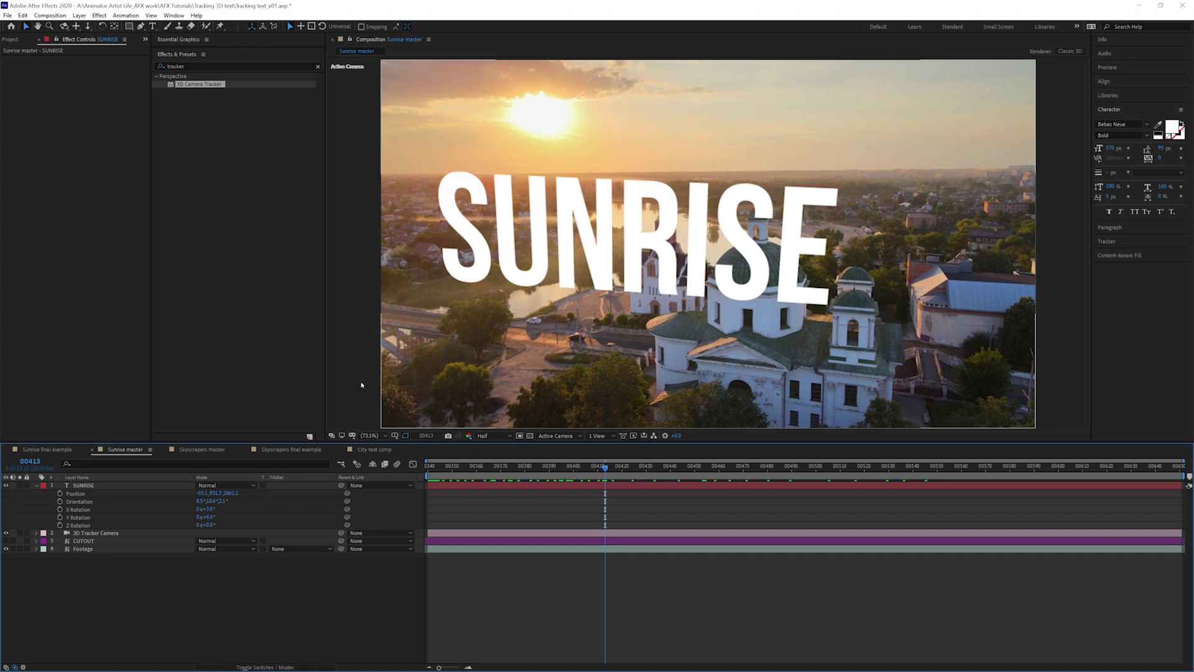
left_click_drag(90, 542, 101, 489)
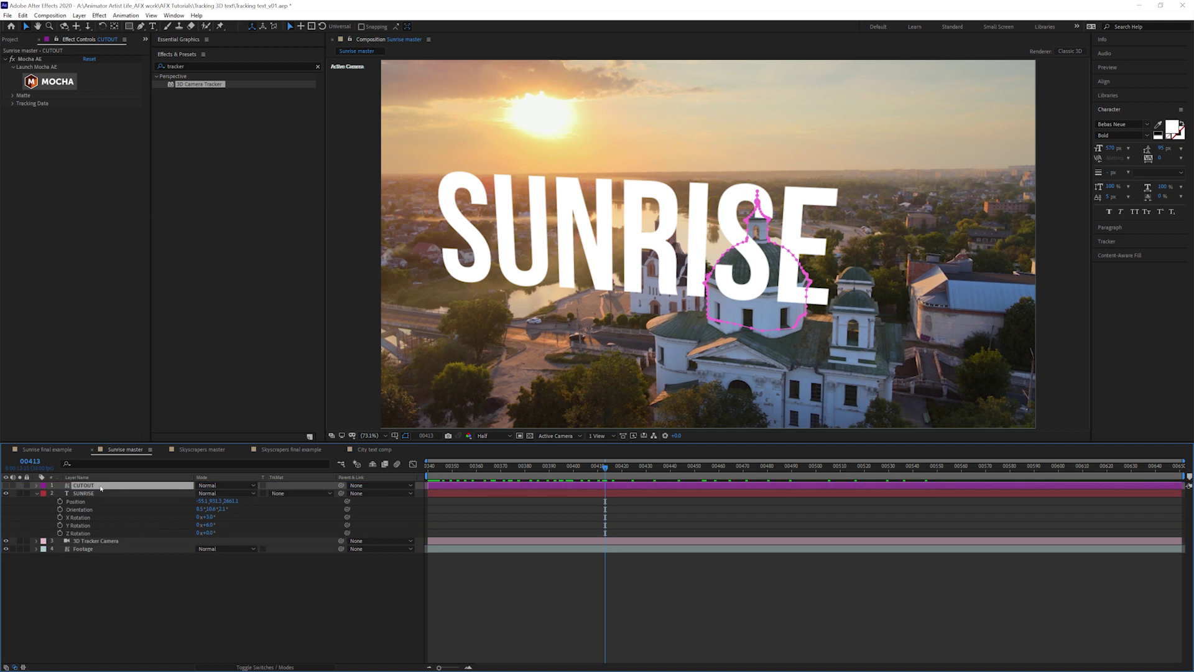
left_click(7, 485)
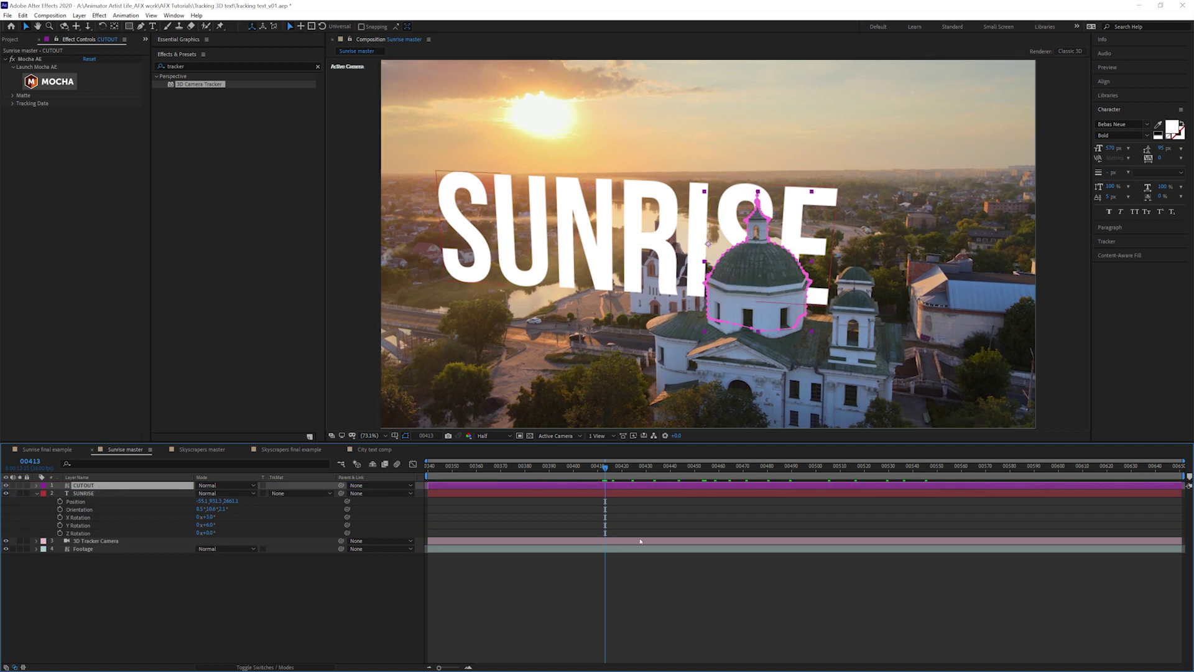
Deselect all layers and scrub from the composition start to frame 441 to check the dome cutout over the text
left_click(655, 576)
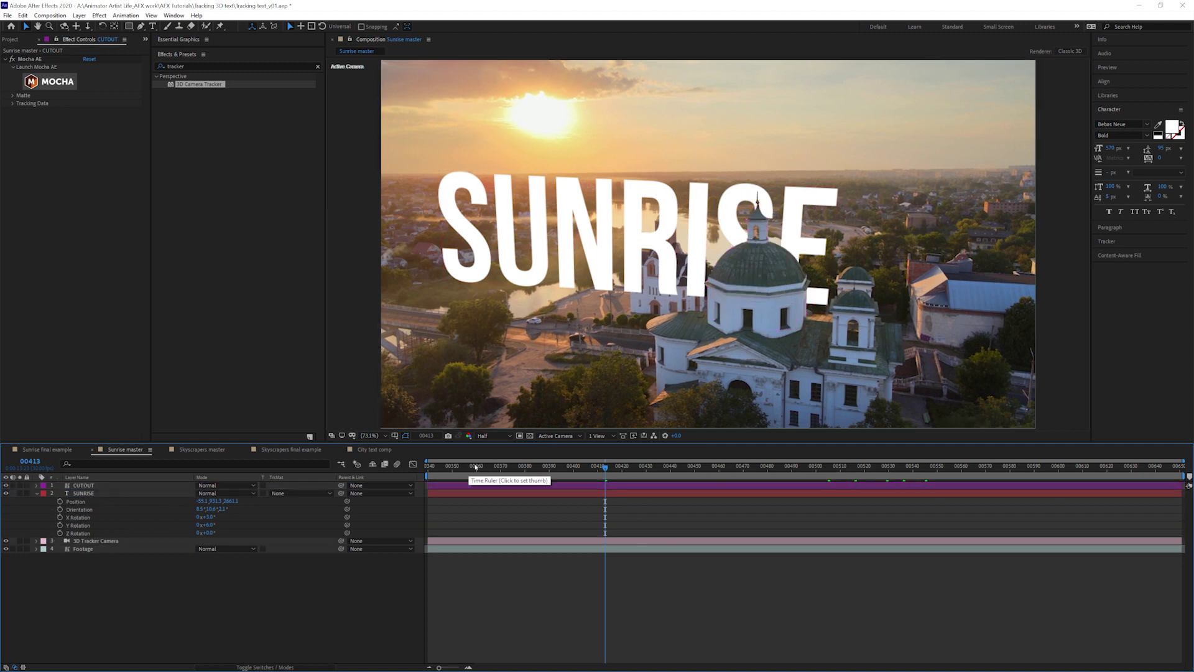
left_click(427, 470)
left_click_drag(427, 470, 673, 469)
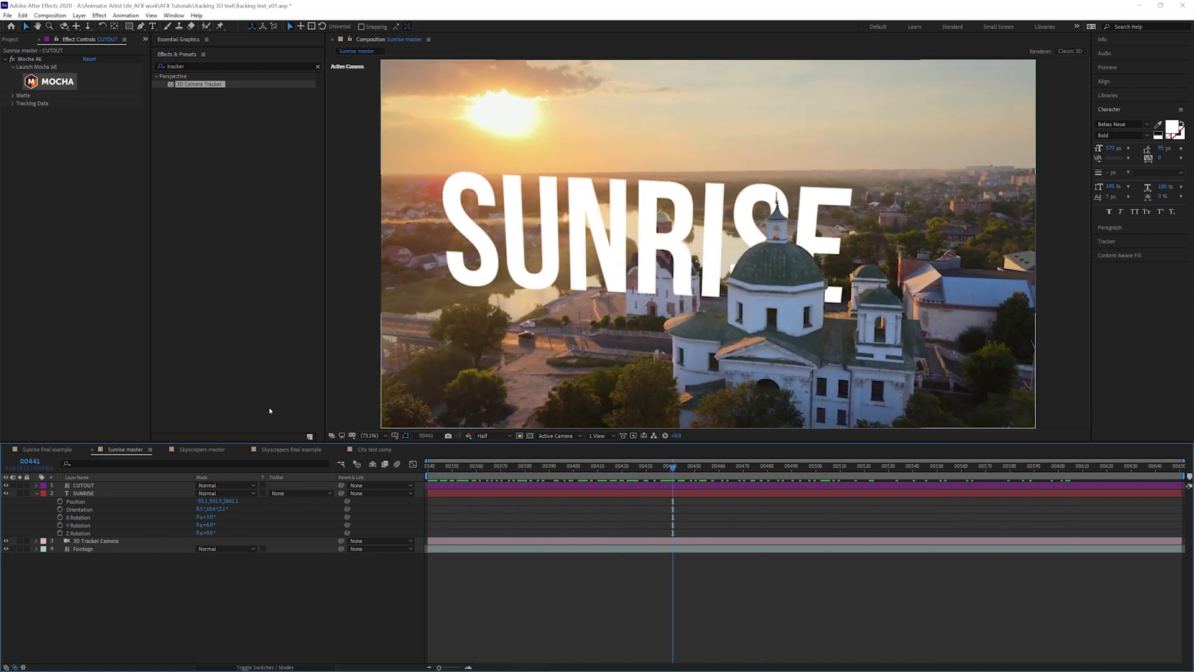
Push the SUNRISE text farther back in depth, raise it slightly, and enlarge its font size to 600 px
left_click_drag(232, 501, 466, 499)
left_click(611, 270)
left_click_drag(633, 245, 619, 266)
key("w")
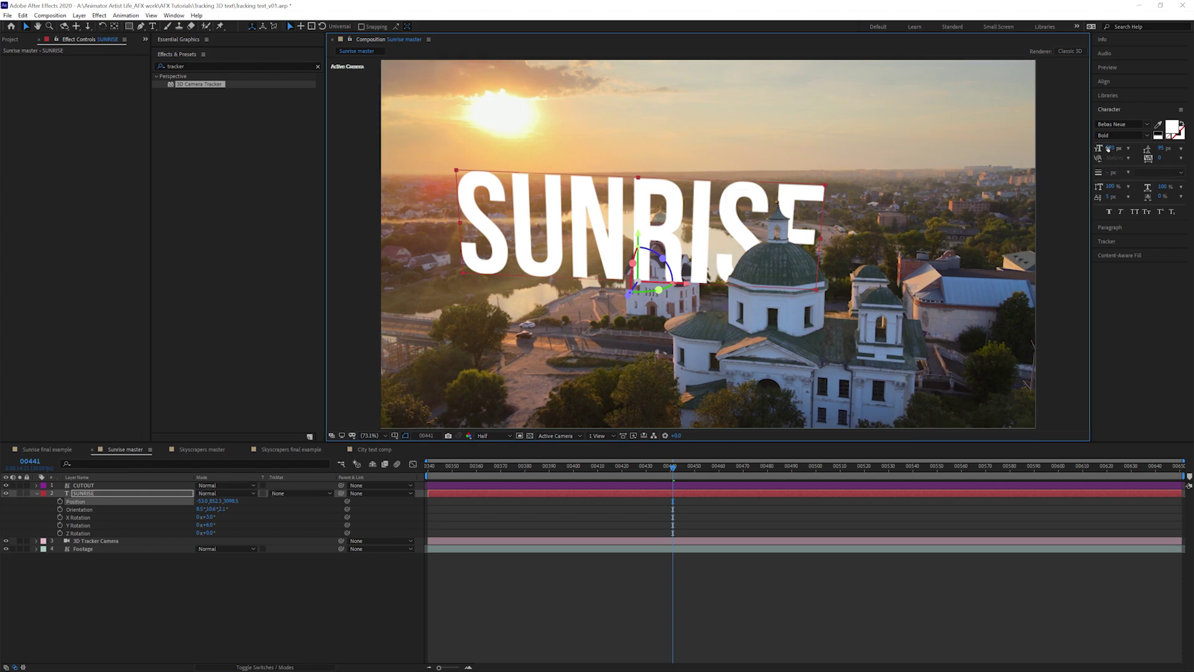
left_click_drag(1108, 149, 1116, 149)
Preview the tracked text from the beginning of the composition and return to frame 340
left_click(583, 467)
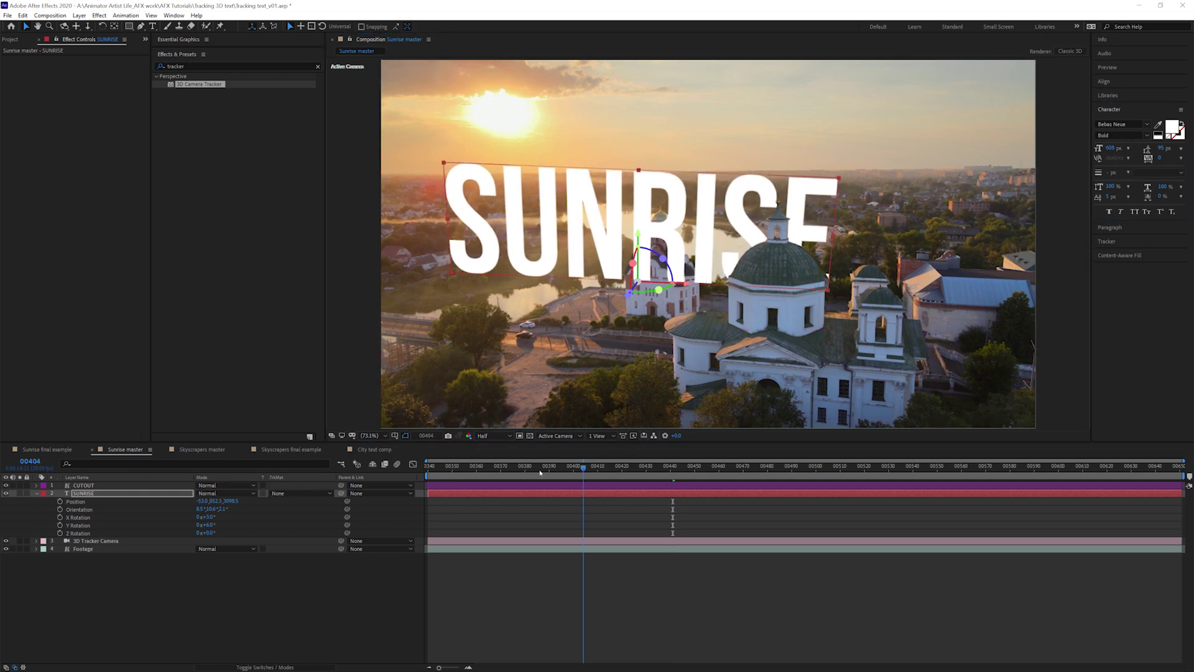
key("Home")
key("space")
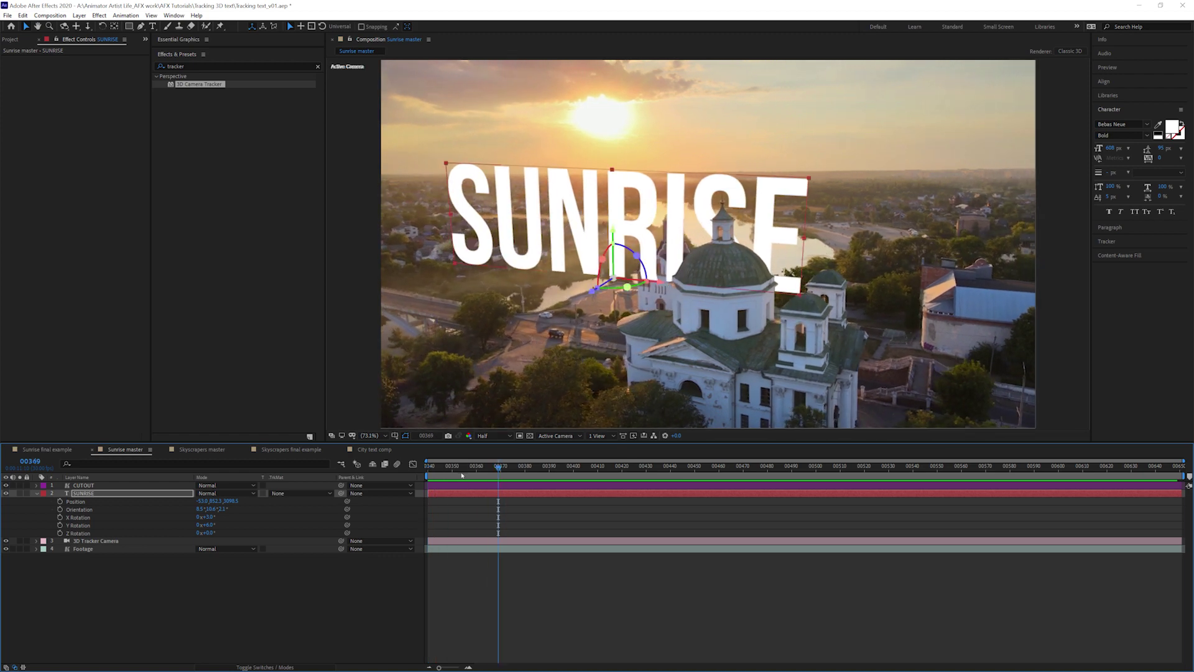
key("space")
key("space")
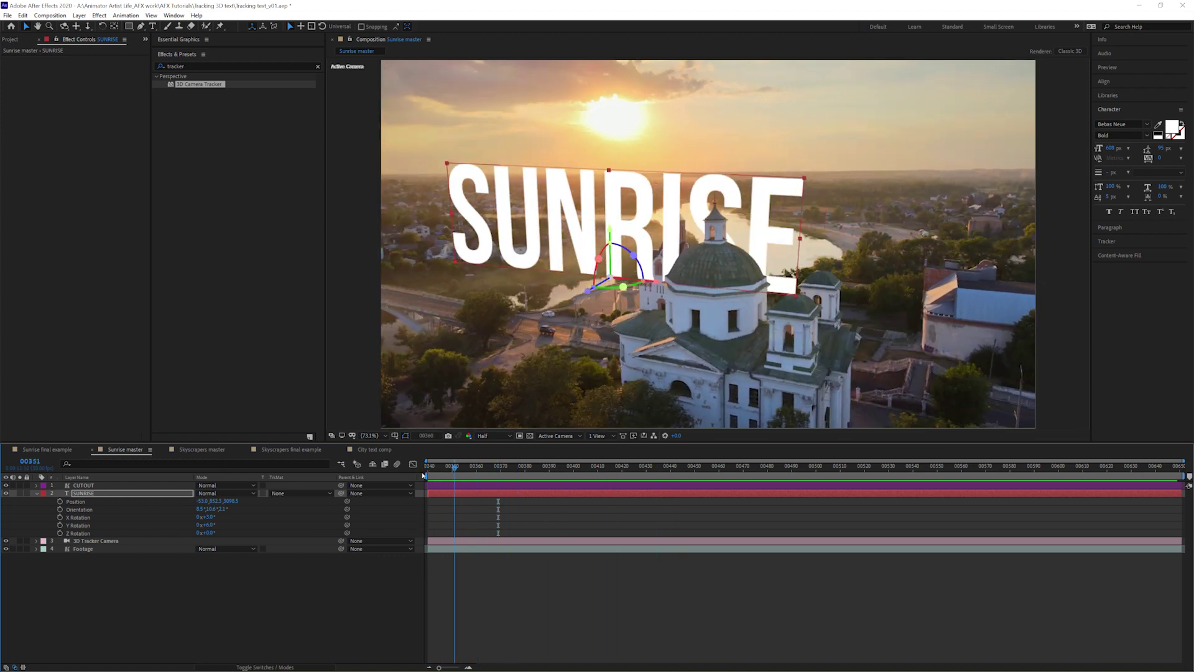
left_click_drag(526, 475, 413, 476)
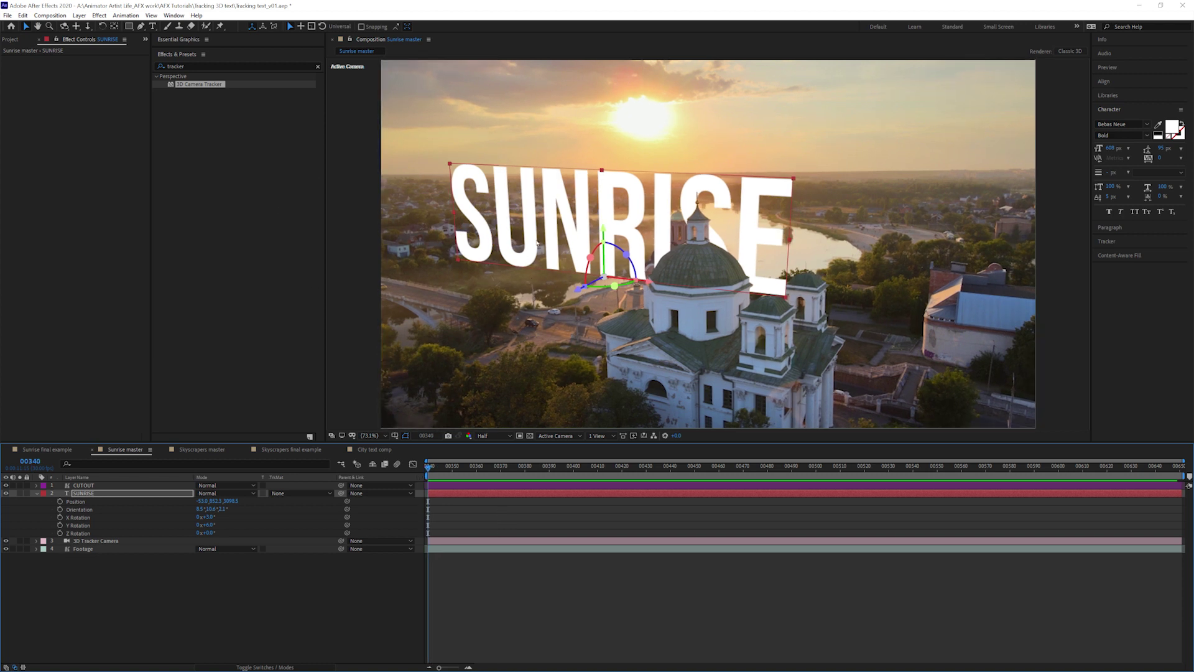
key("Return")
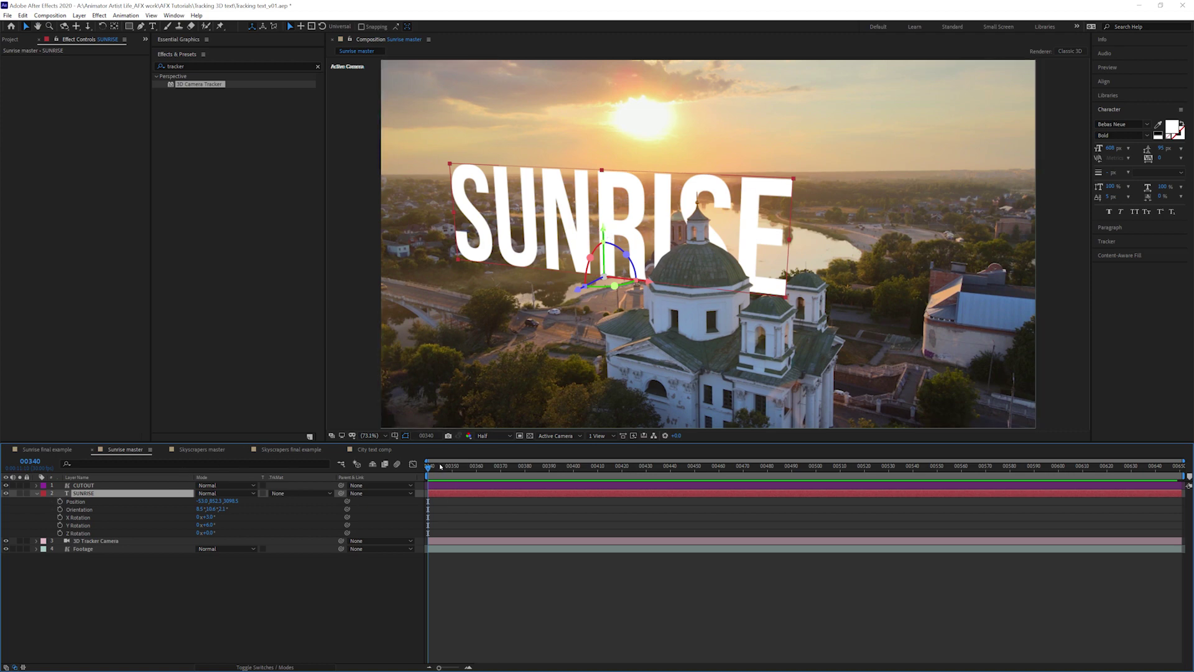
Keyframe the SUNRISE layer's position at frame 410, and lower the text behind the church at the first frame, 340
left_click_drag(439, 465, 598, 471)
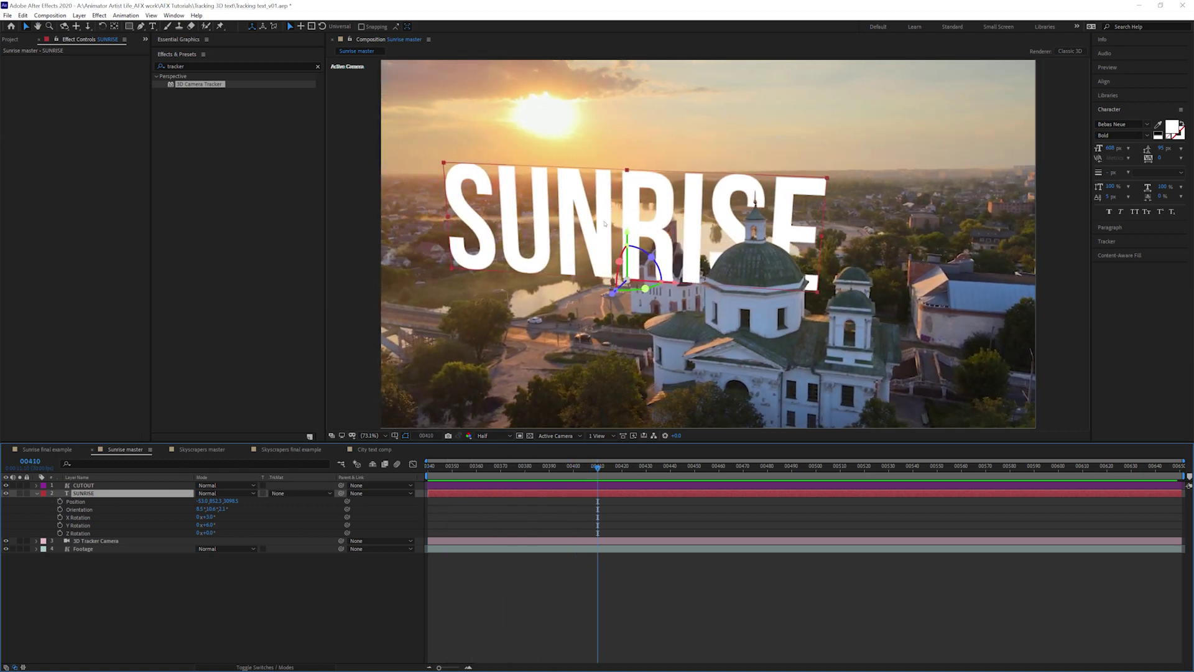
left_click(60, 501)
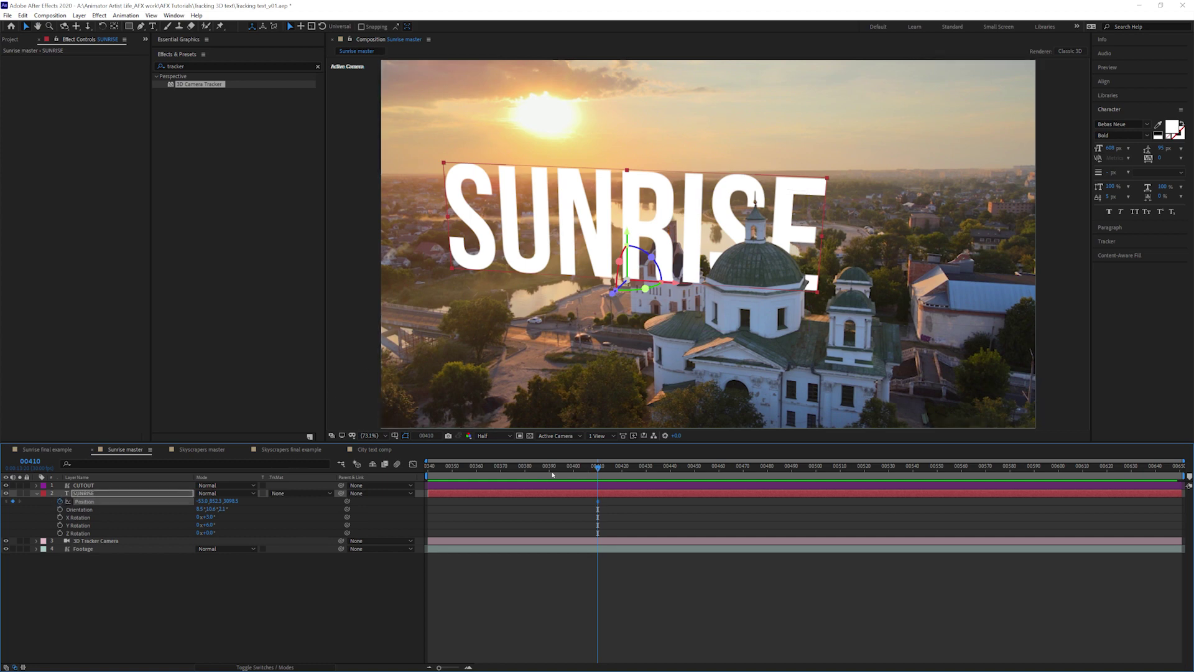
key("Home")
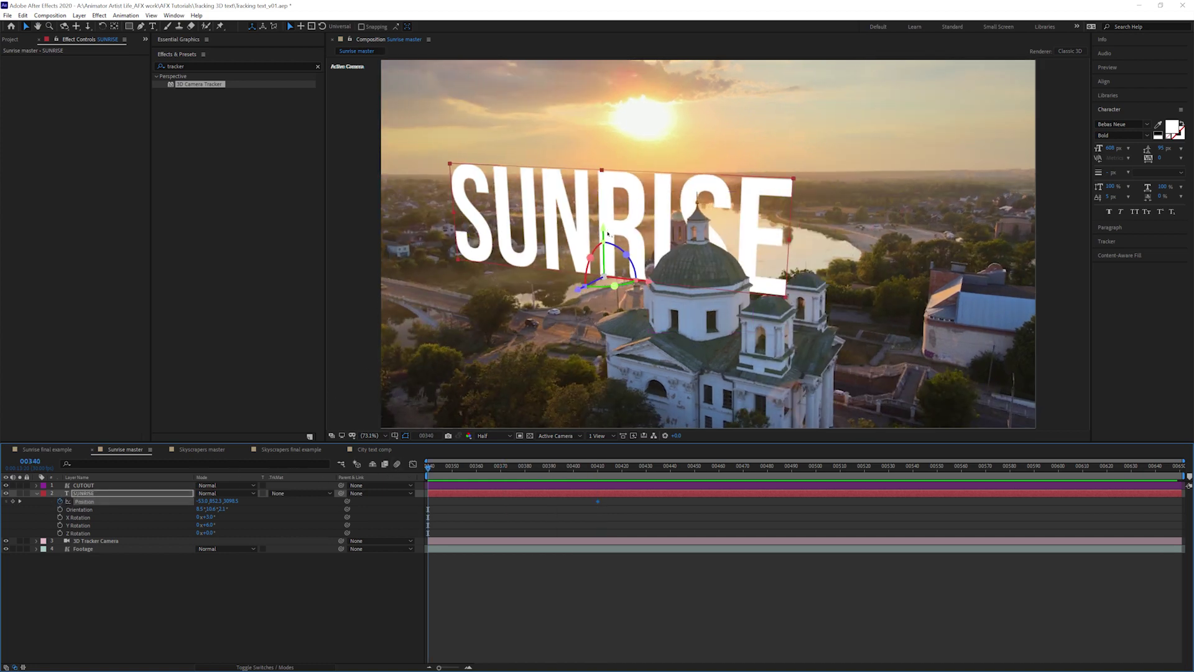
left_click_drag(604, 235, 595, 291)
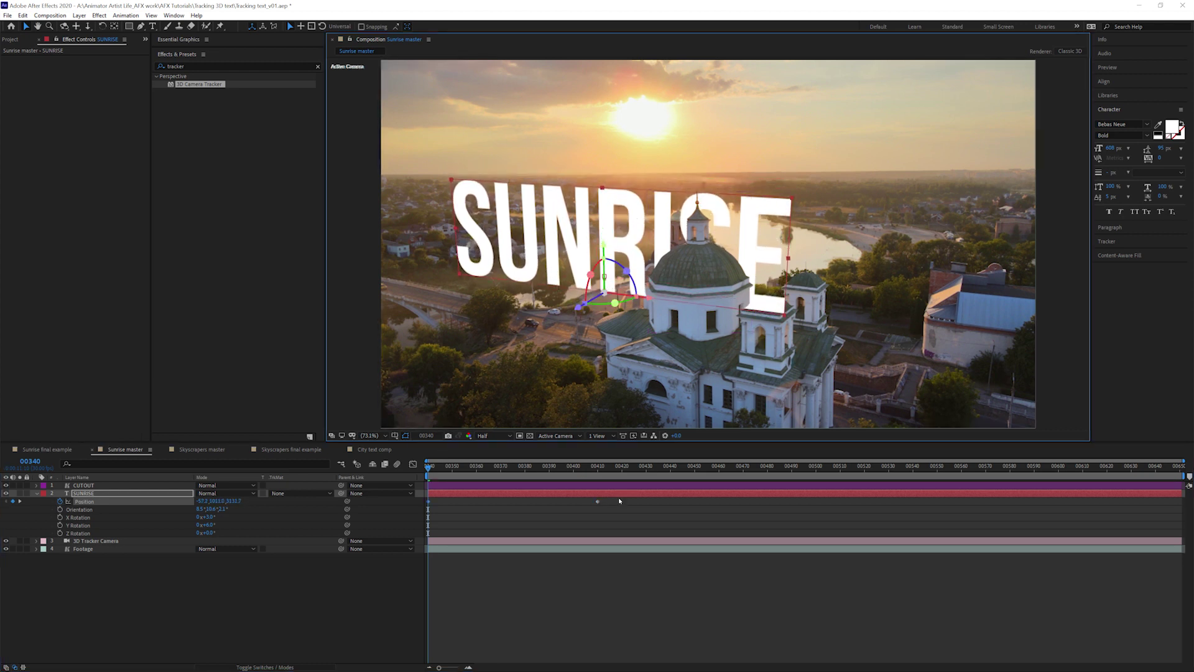
Apply Easy Ease to the SUNRISE position keyframe at frame 410 and preview the rising text animation
left_click_drag(618, 498, 591, 515)
key("F9")
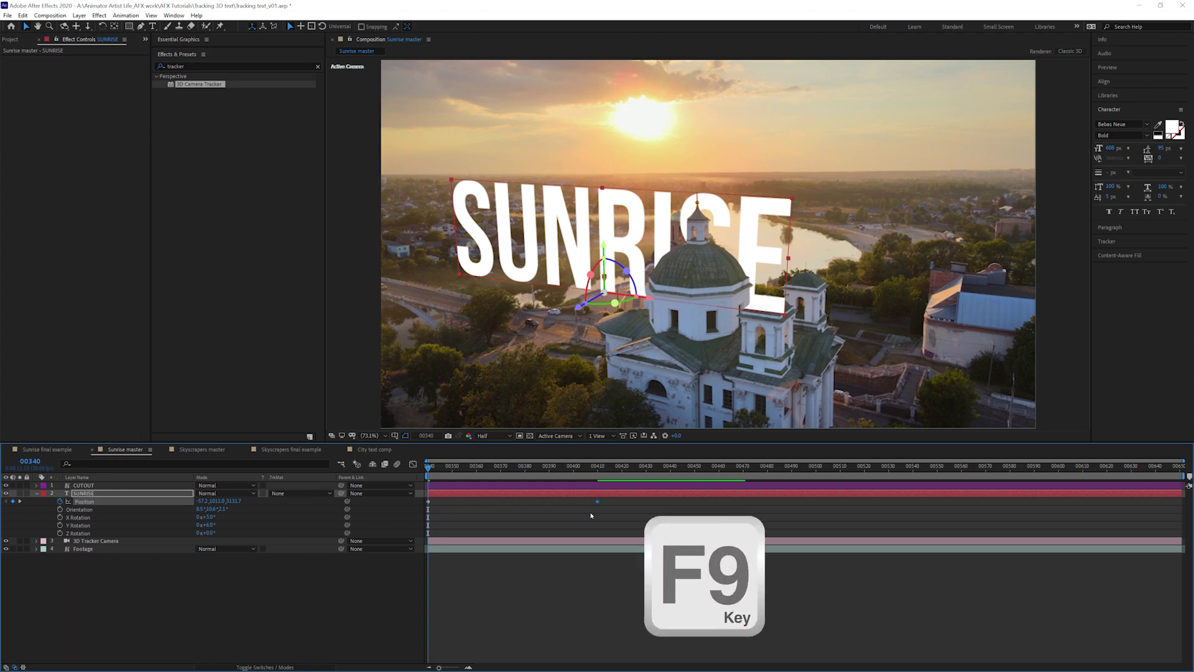
key("space")
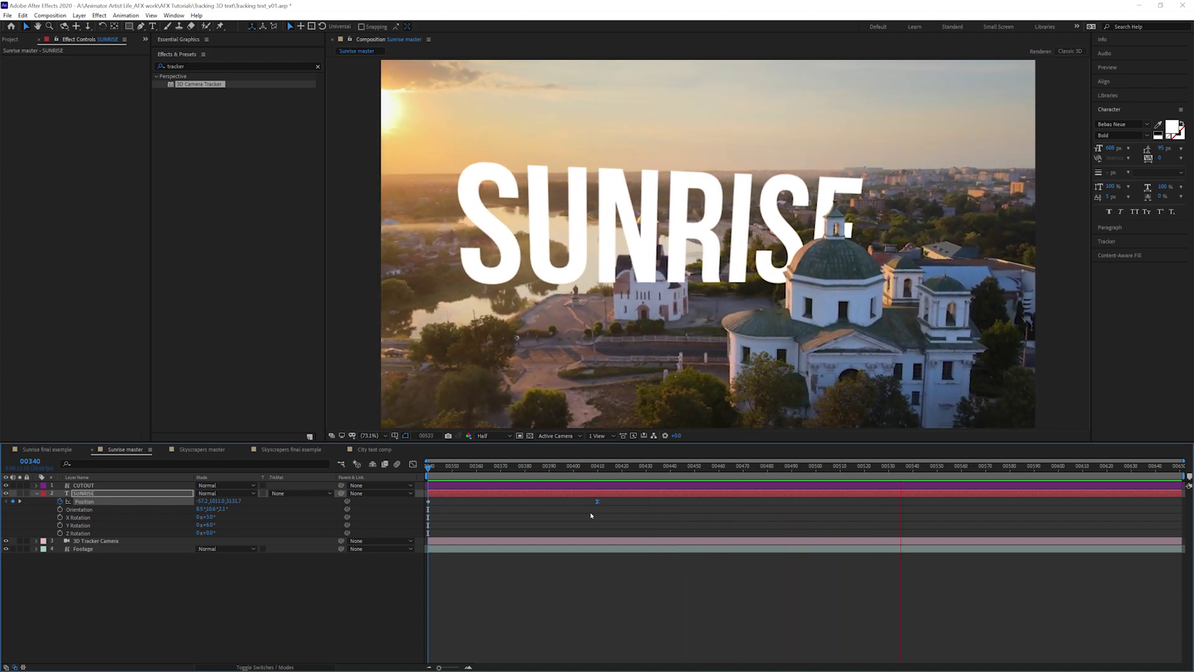
key("space")
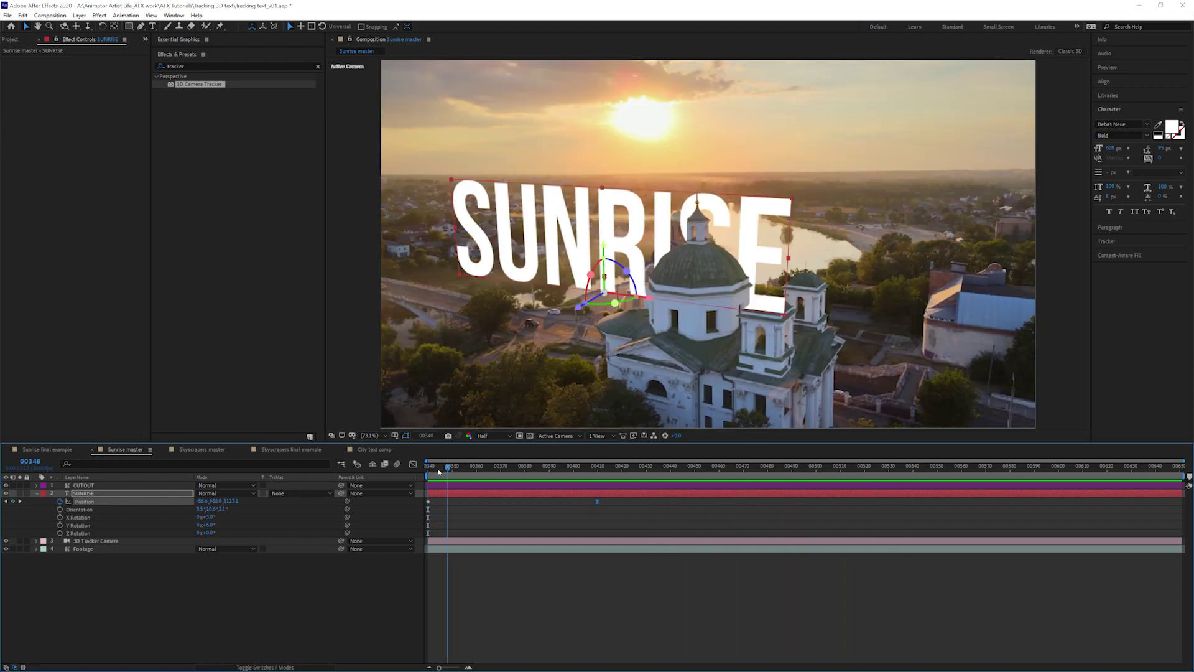
Scrub the text rise to frame 405, inspect the text styling in the Sunrise final example composition, and return to Sunrise master
left_click_drag(439, 472, 585, 468)
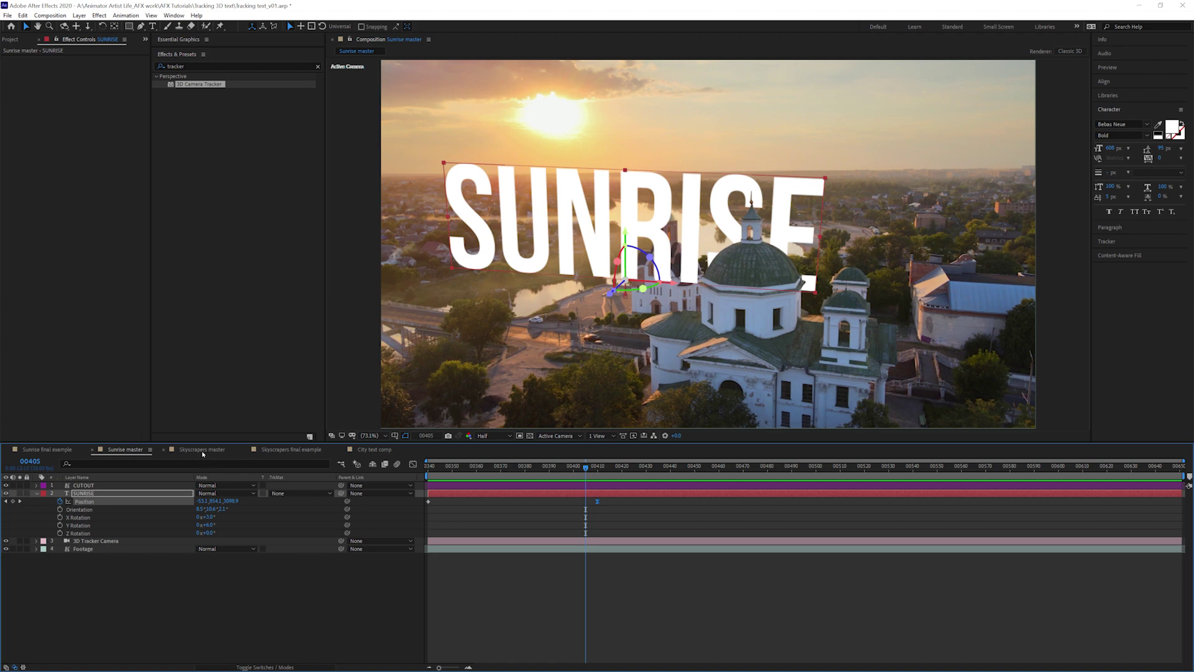
left_click(60, 450)
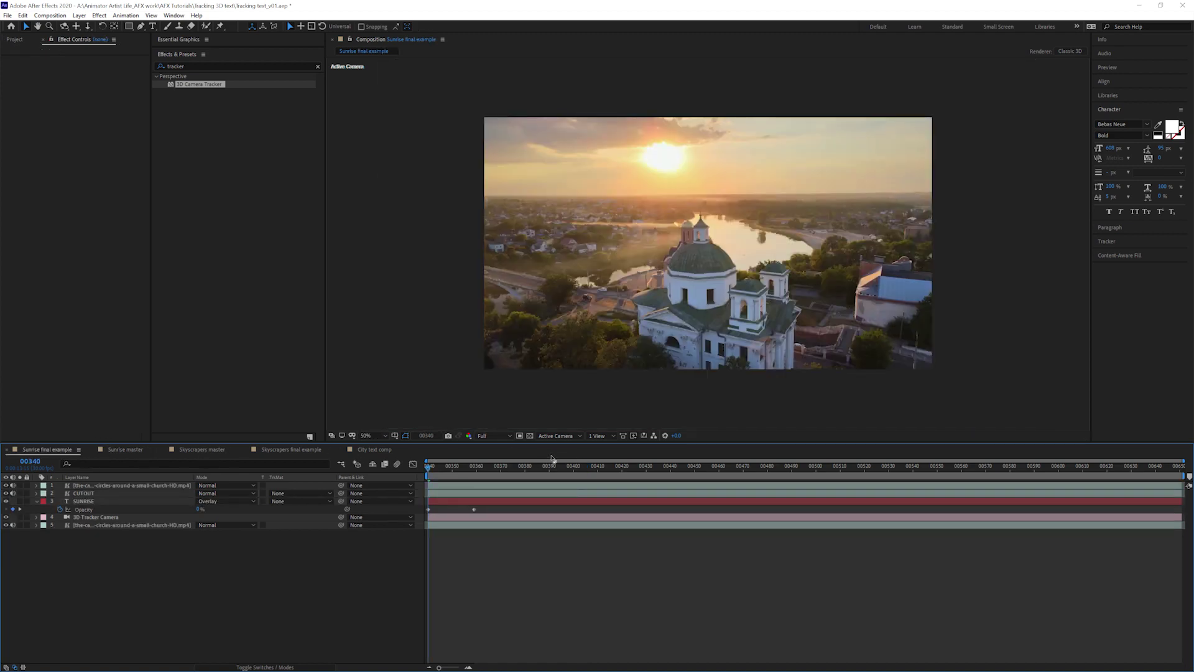
left_click_drag(478, 471, 605, 468)
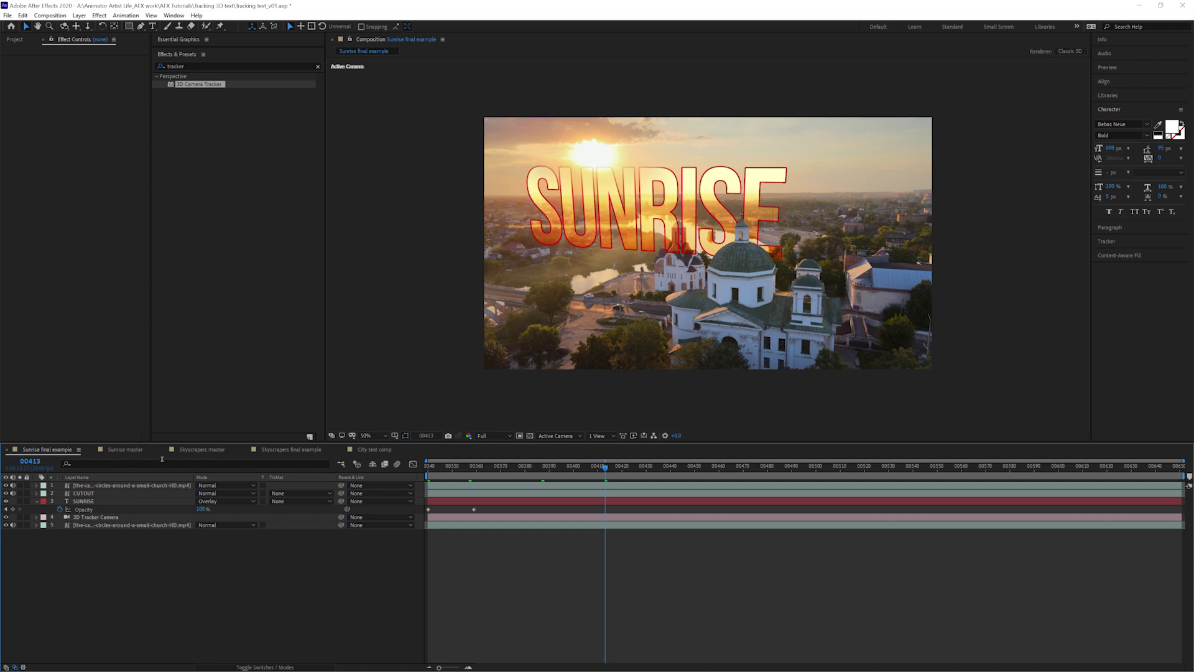
left_click(125, 450)
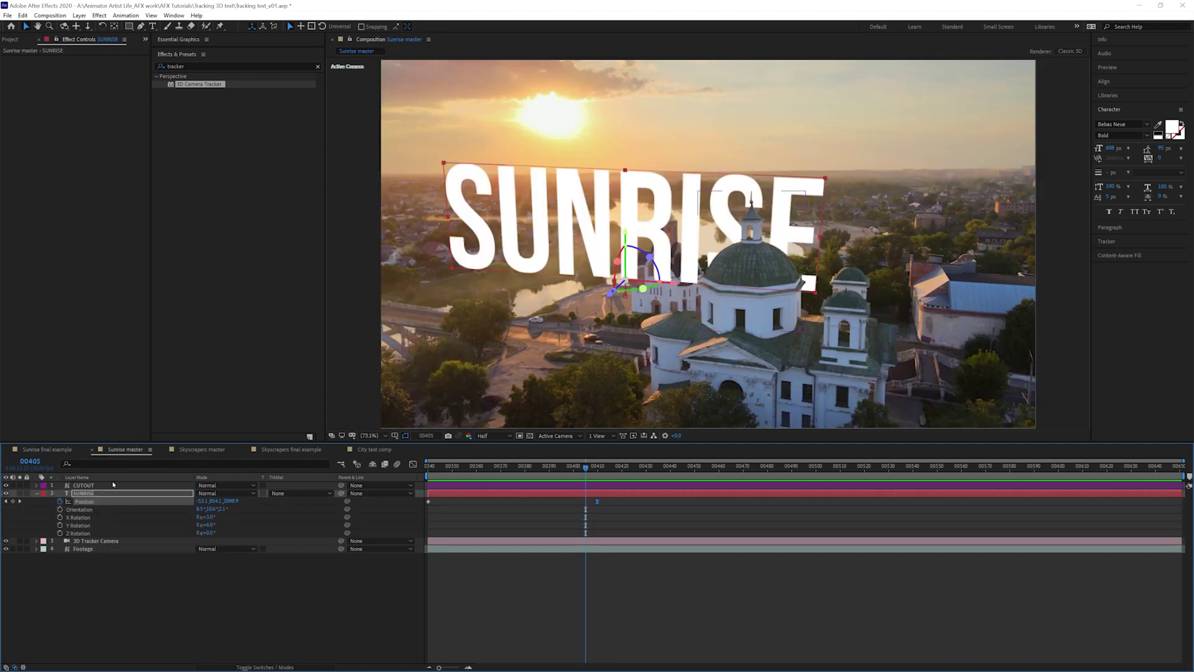
Apply the Gradient Ramp effect to the SUNRISE layer and move its end point just below and start point just above the text
left_click(84, 494)
left_click(187, 69)
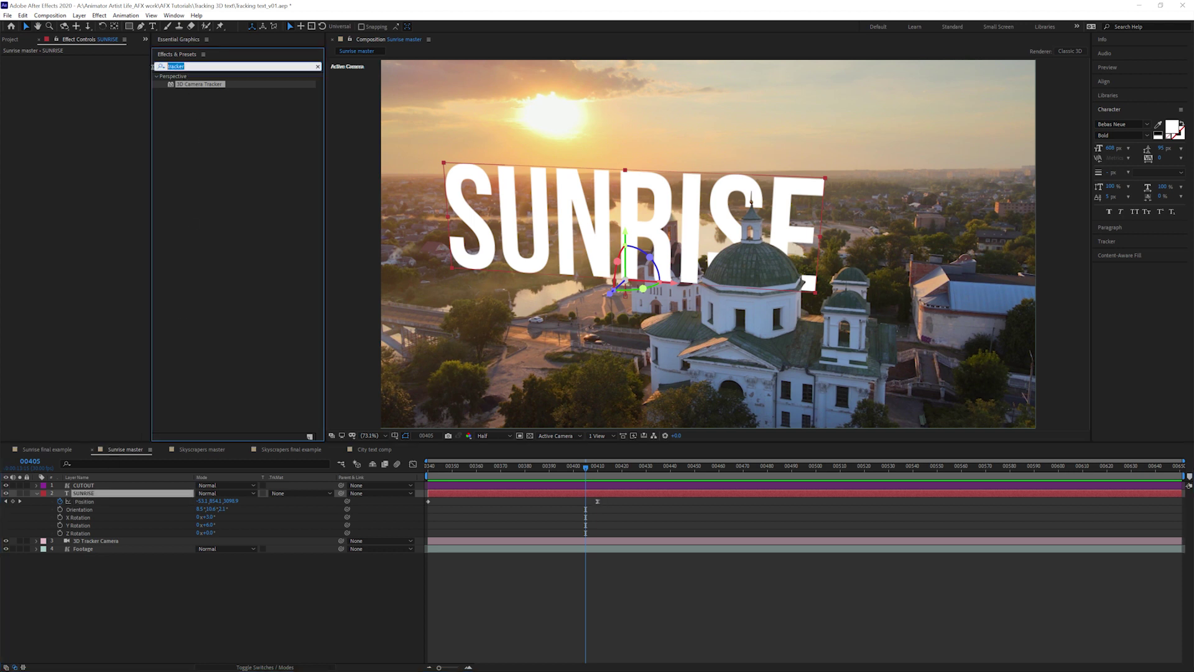
type("gradient")
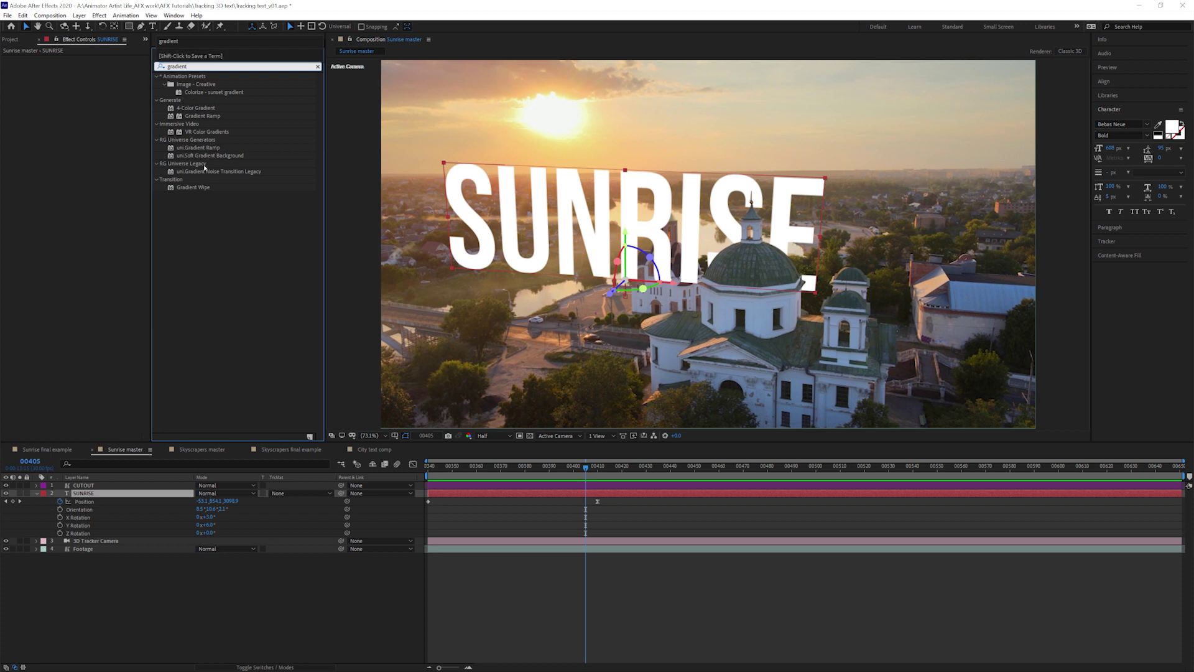
left_click_drag(203, 116, 206, 117)
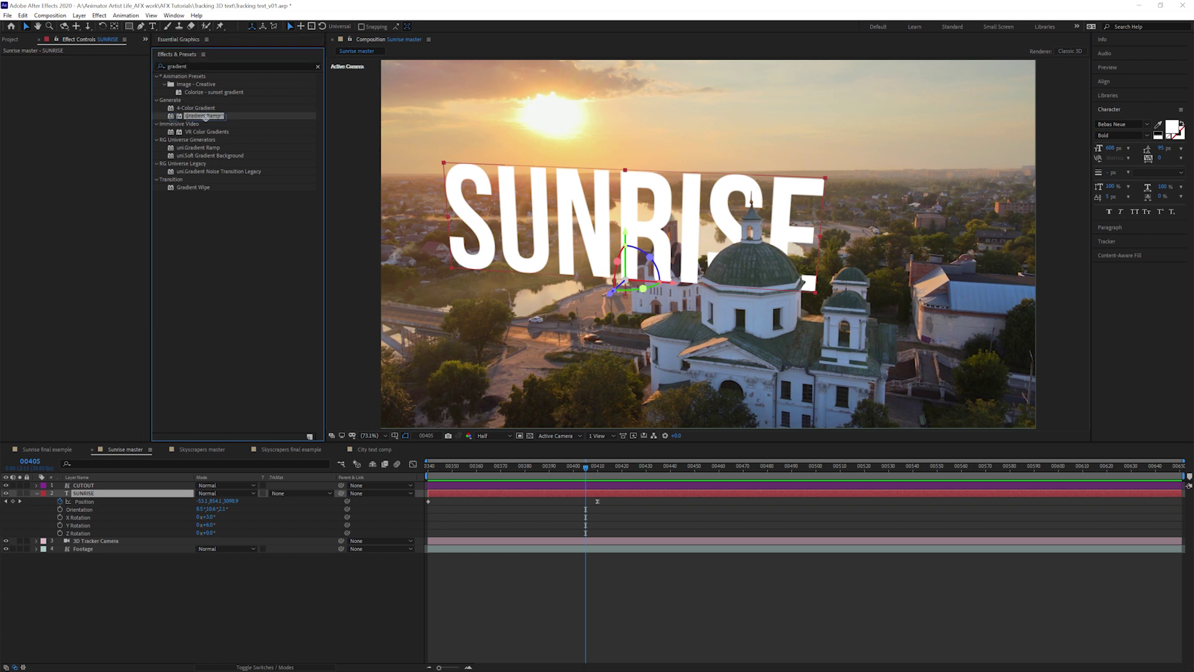
left_click_drag(169, 447, 115, 493)
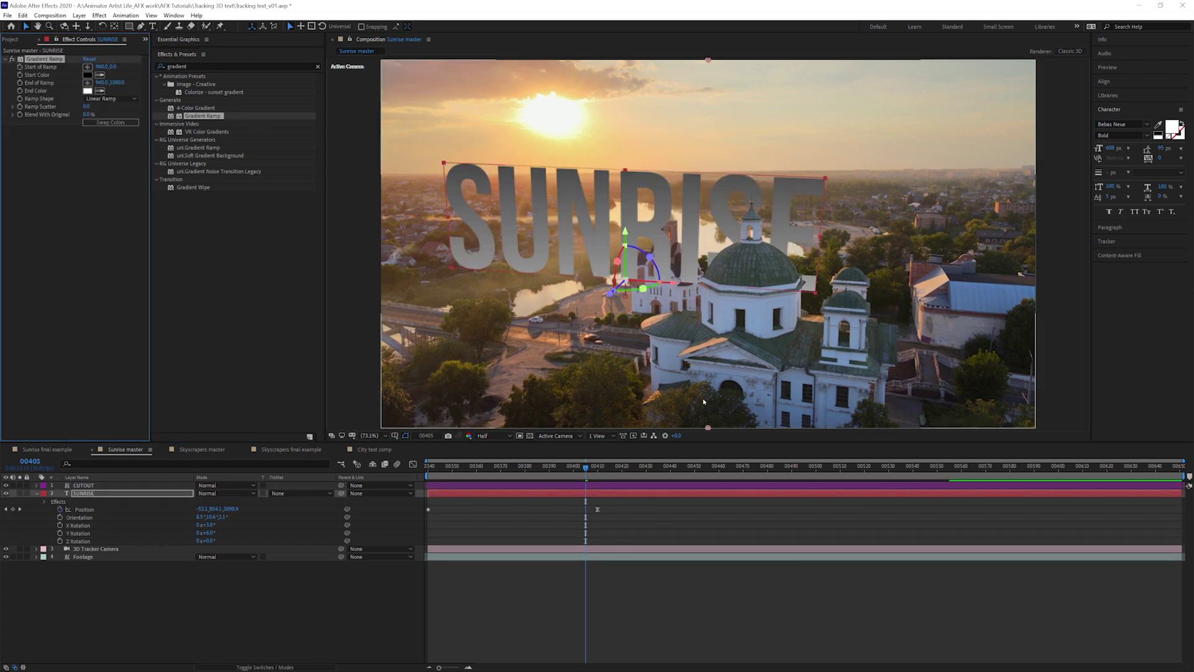
mouse_move(707, 429)
left_mouse_down()
mouse_move(622, 292)
mouse_move(647, 332)
left_mouse_up()
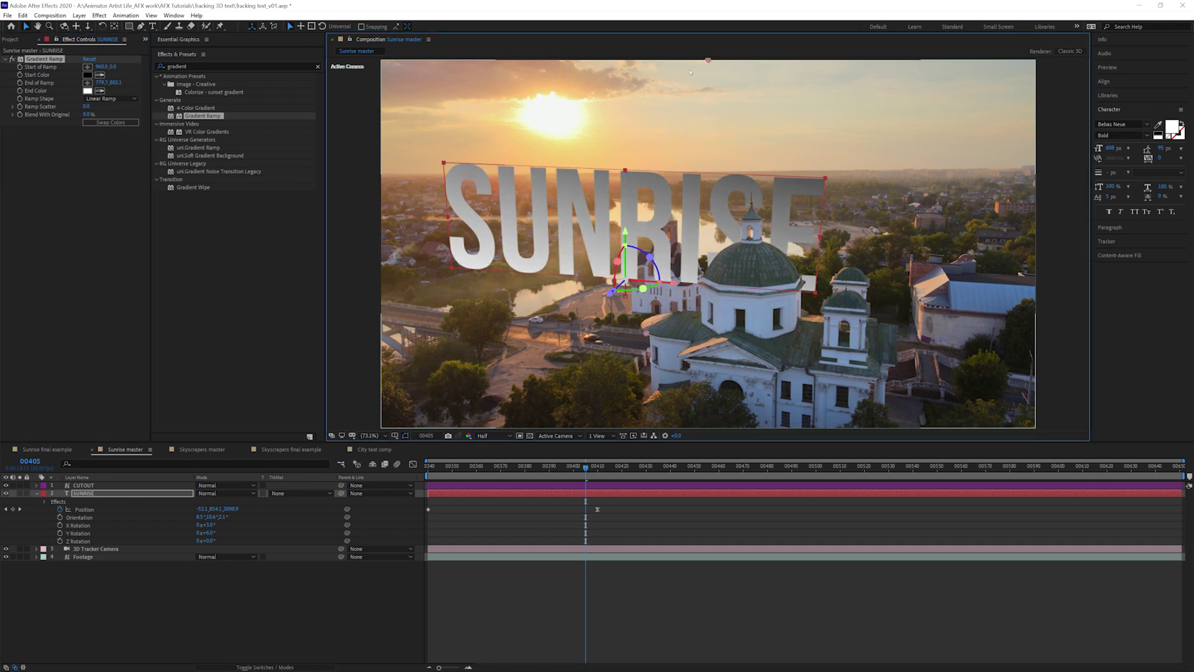
left_click_drag(709, 61, 682, 149)
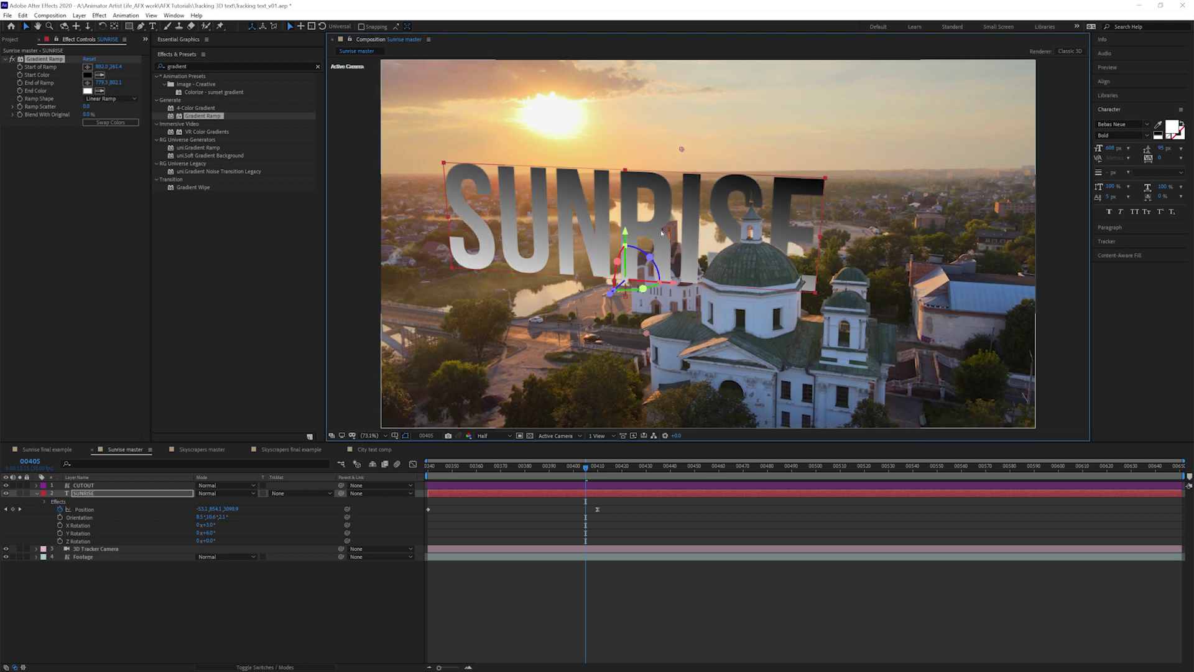
Set the Gradient Ramp's start color to red (EE4E4E) and its end color to golden yellow
left_click(87, 74)
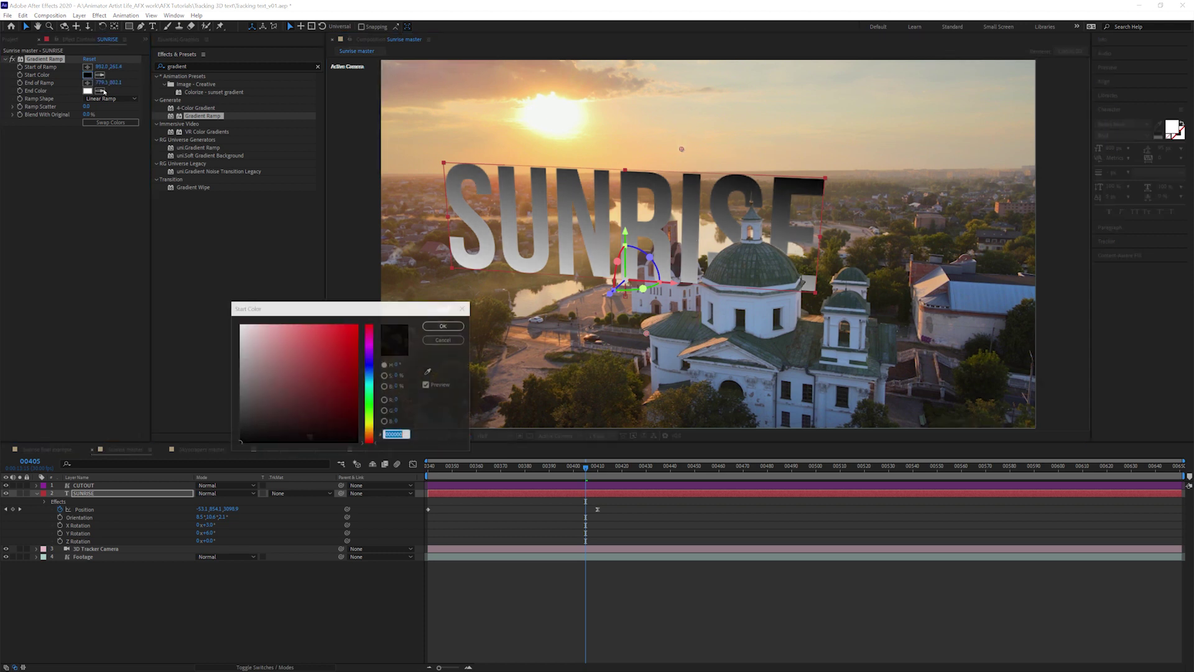
left_click(343, 351)
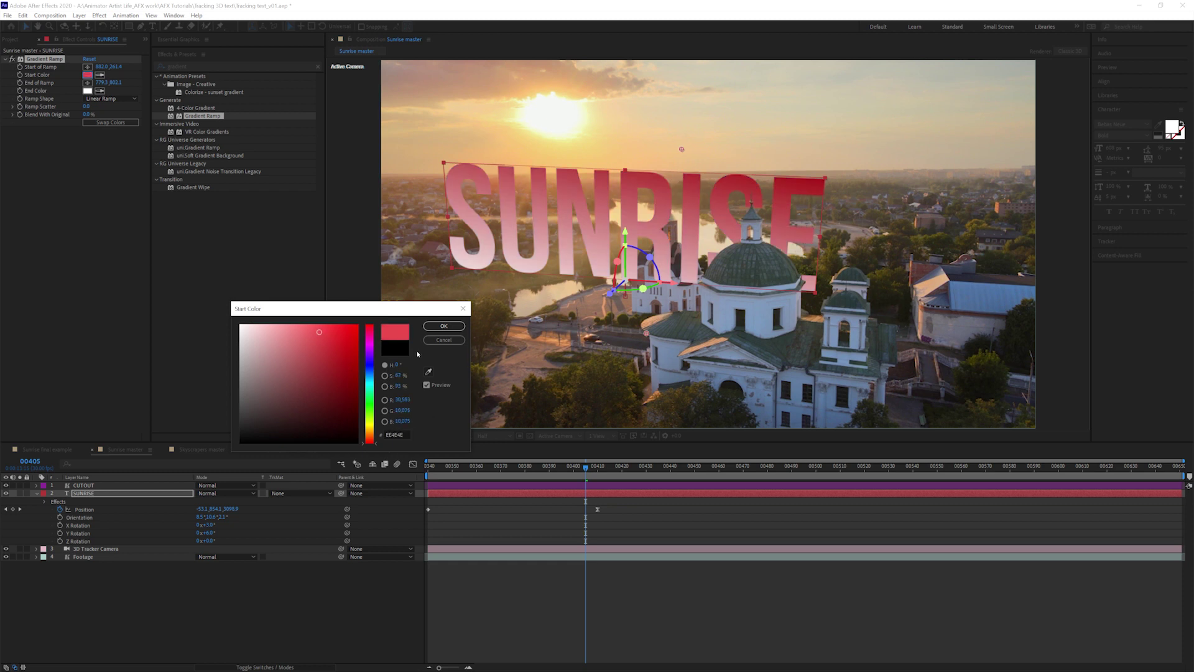
left_click(443, 326)
left_click(87, 91)
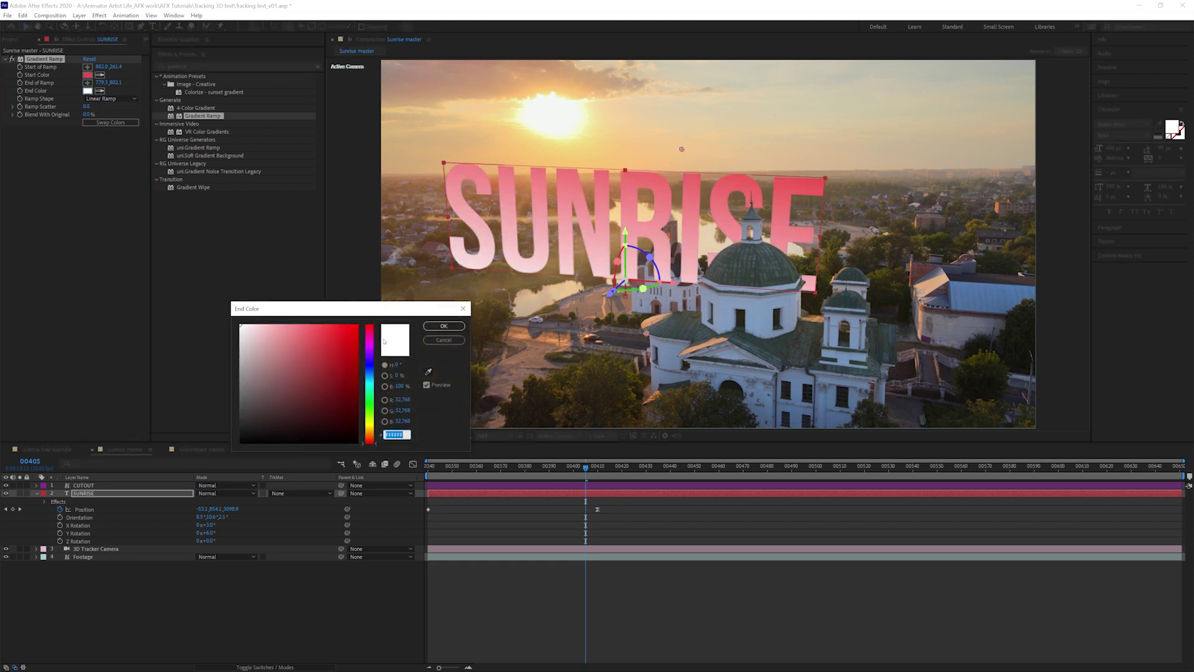
left_click(371, 428)
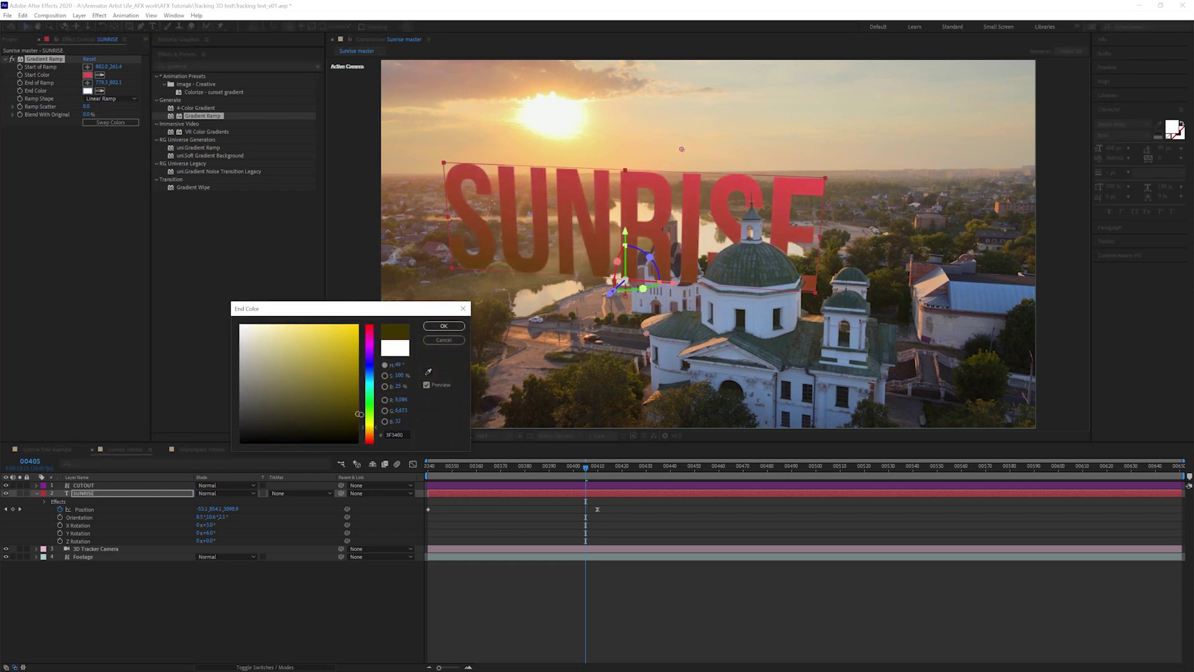
left_click_drag(312, 399, 358, 336)
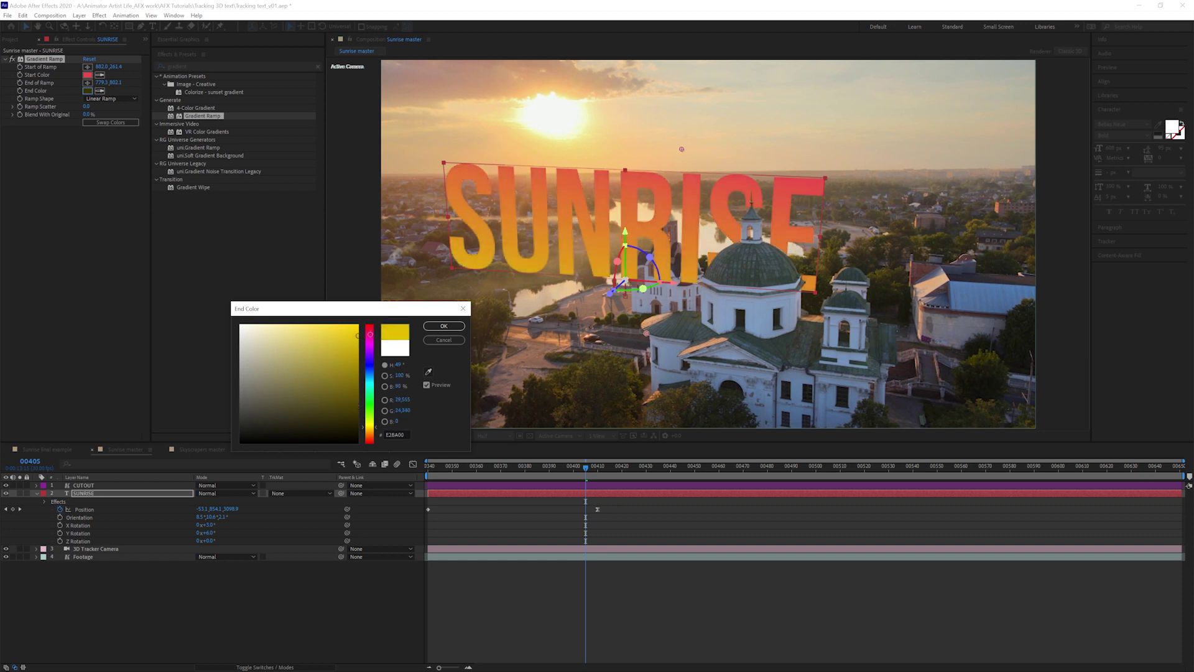
left_click(443, 326)
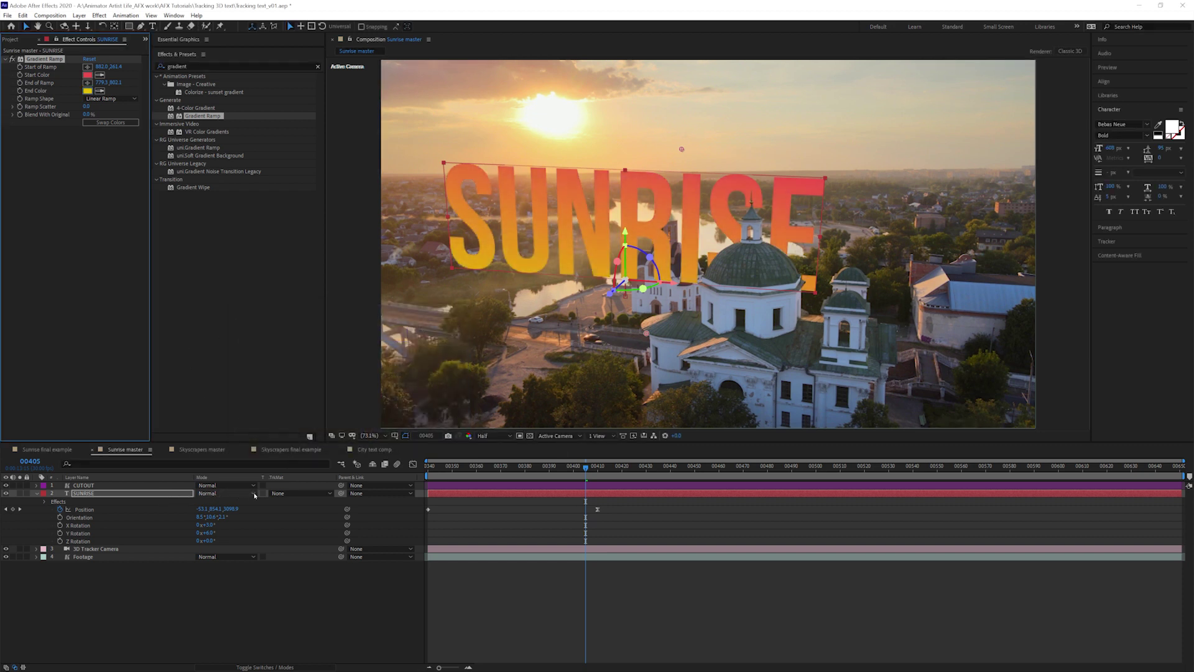
Set the SUNRISE layer's blending mode to Hard Light
left_click(212, 494)
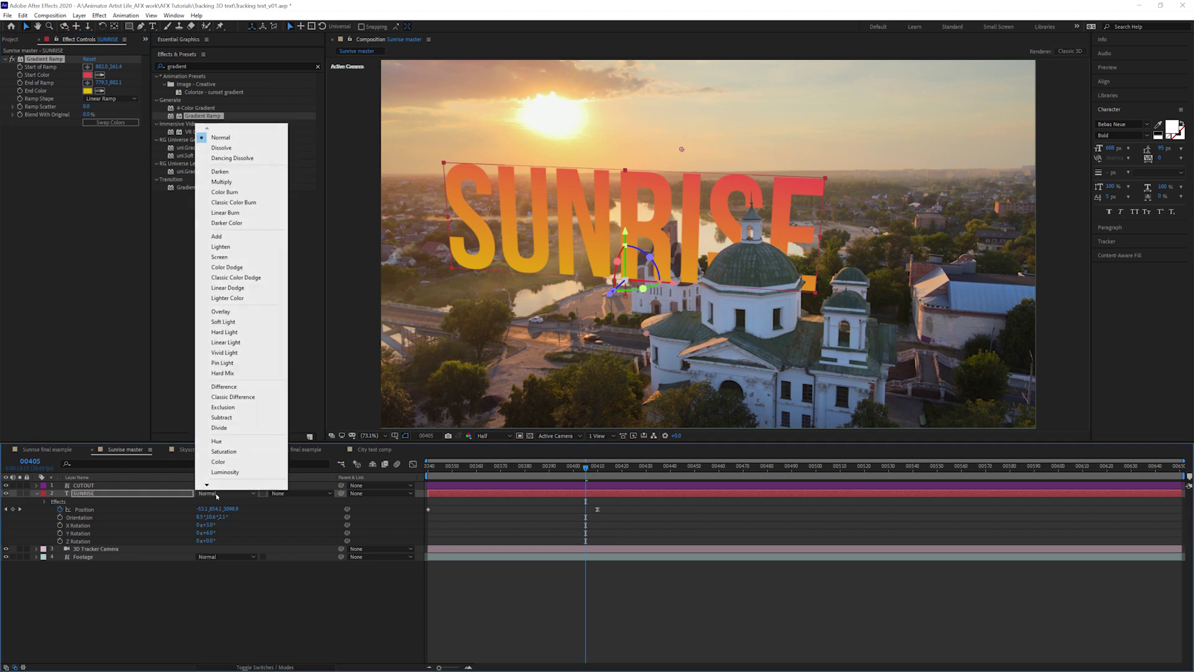
left_click(232, 332)
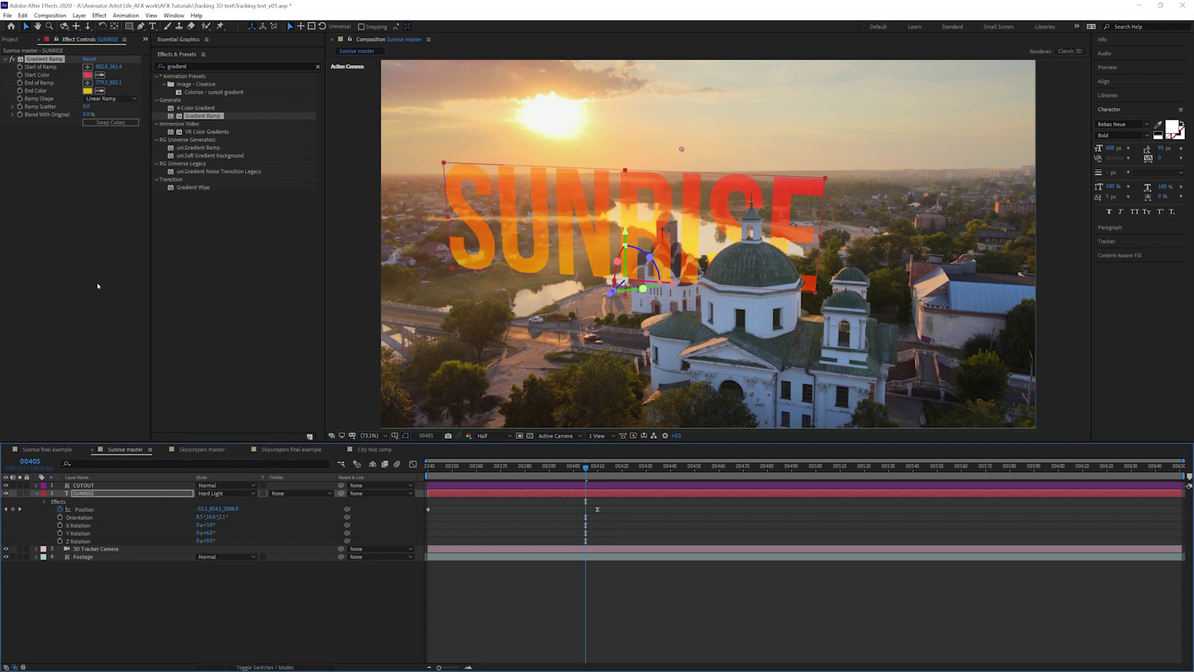
Add a Stroke layer style to the SUNRISE layer
left_click(79, 15)
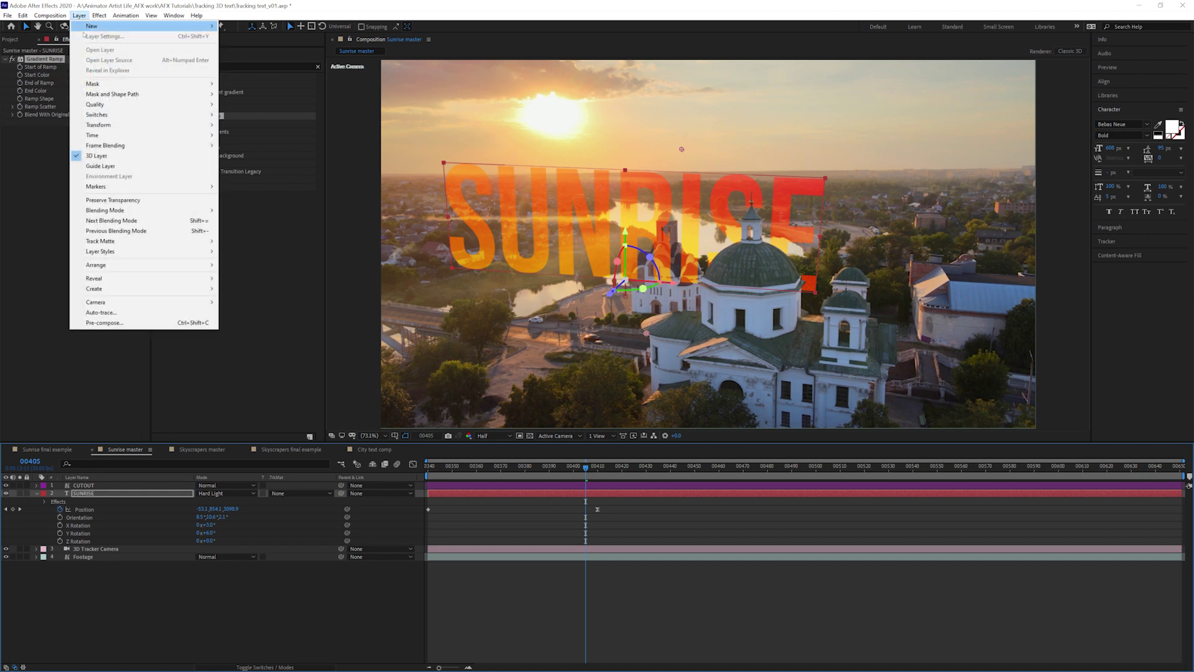
mouse_move(114, 252)
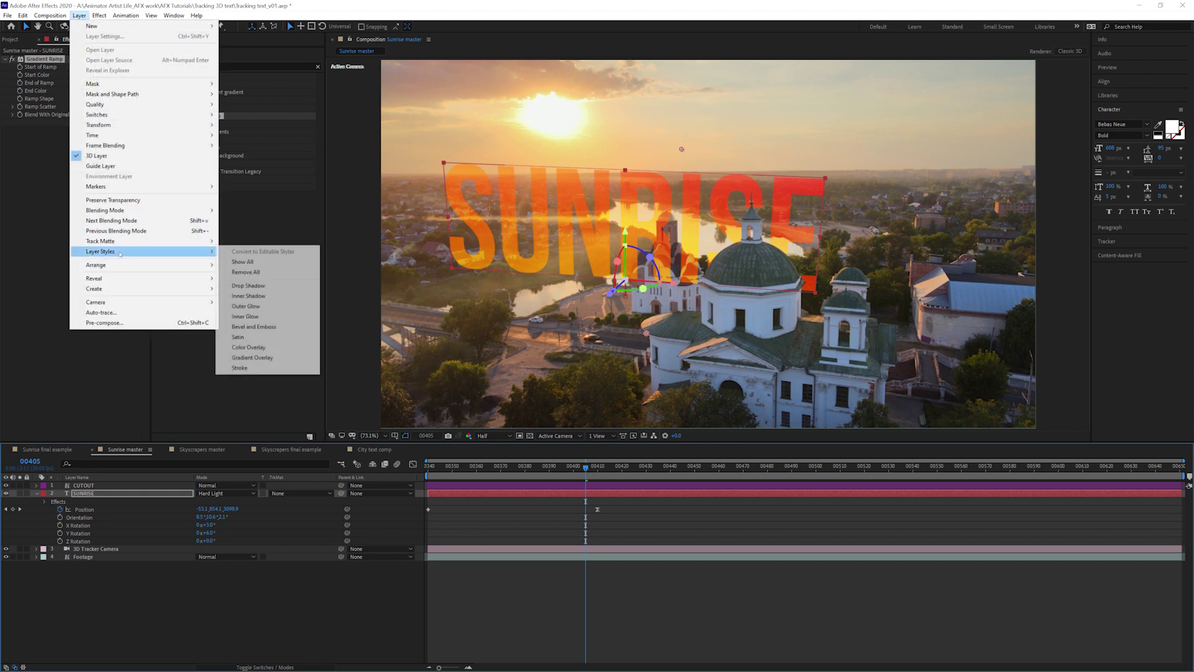
left_click(241, 368)
Play and scrub through the Sunrise master timeline to check the stroked text as it rises behind the dome
left_click_drag(469, 466, 406, 466)
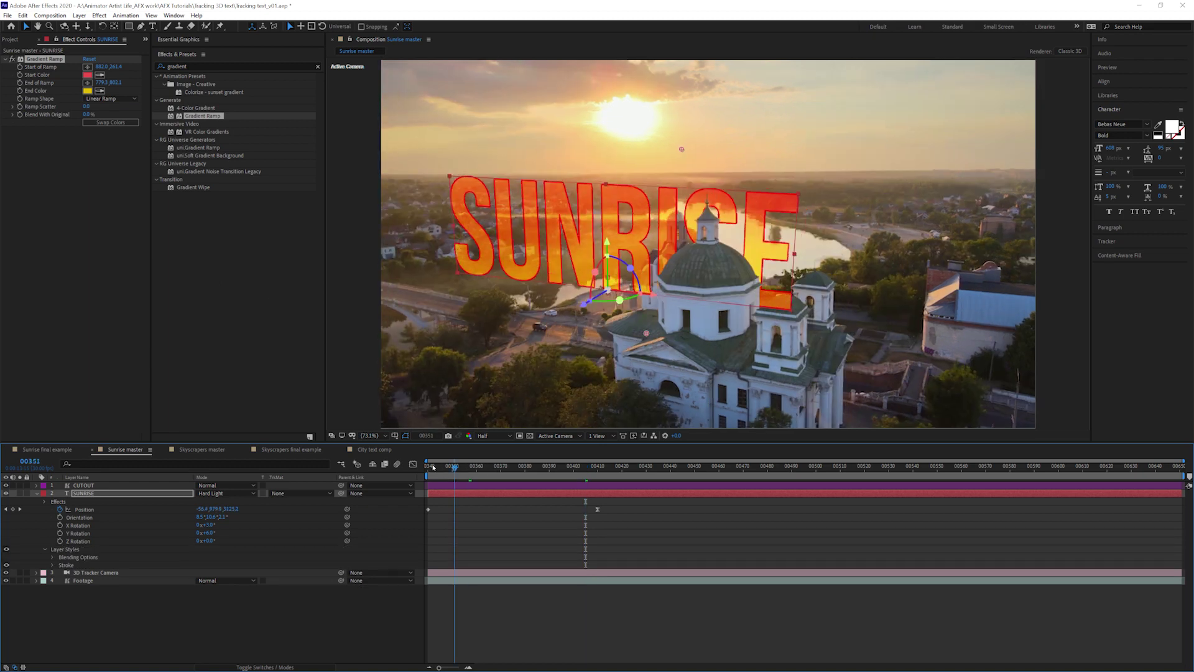
key("space")
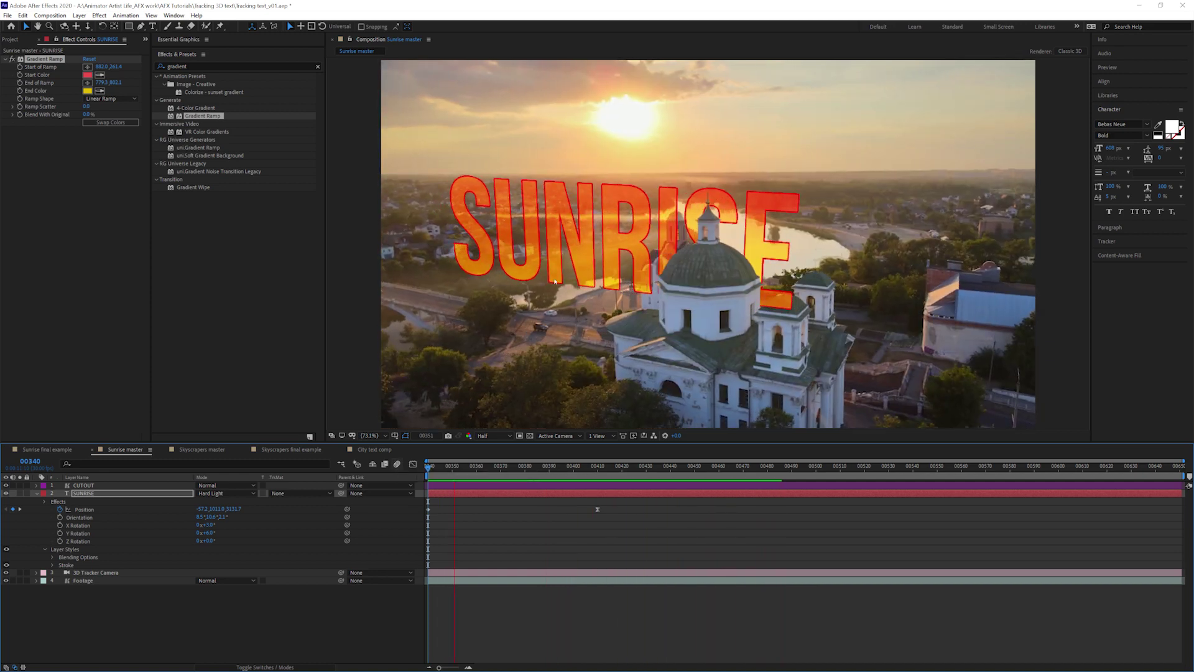
key("space")
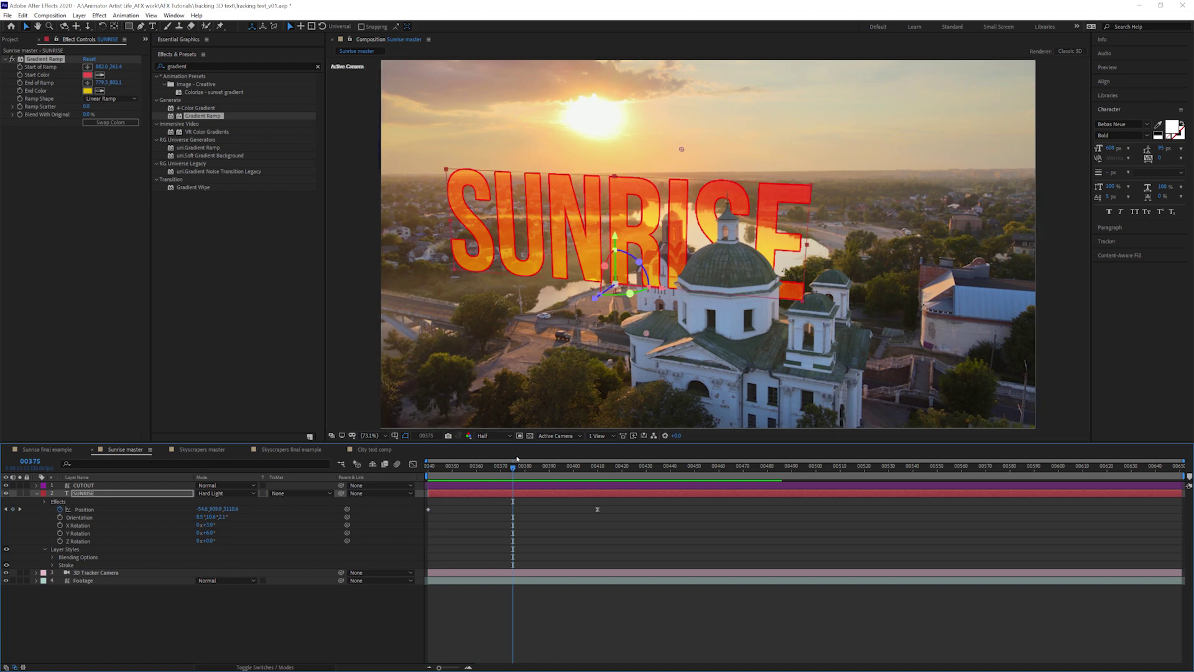
key("space")
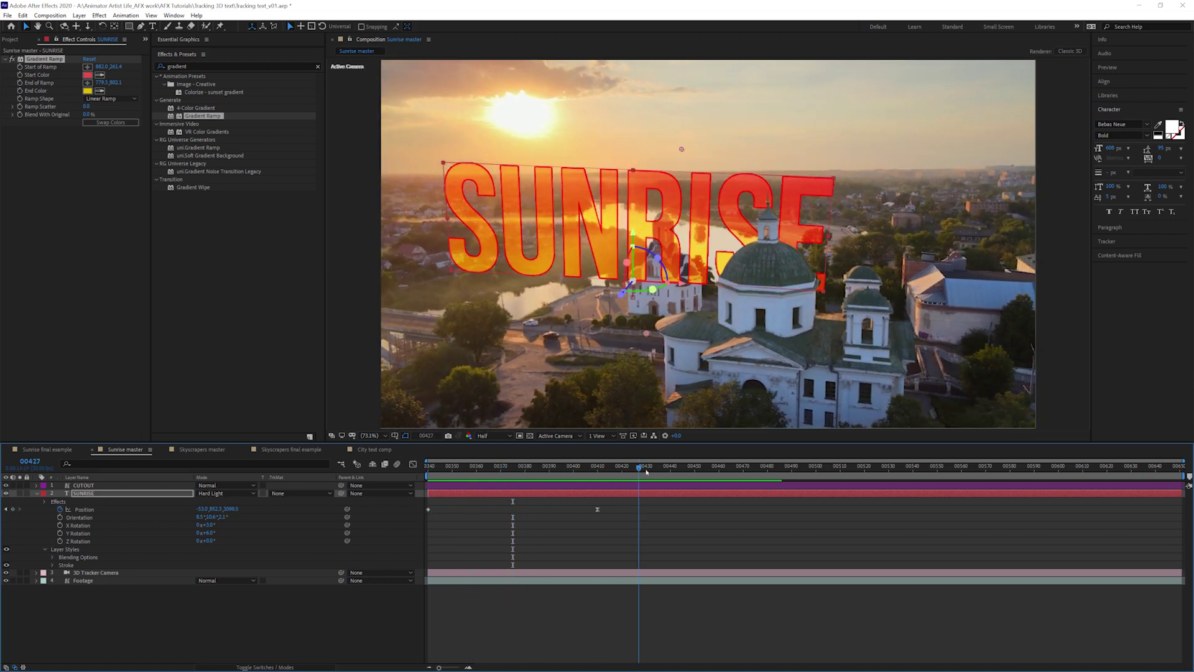
key("space")
key("space")
key("space")
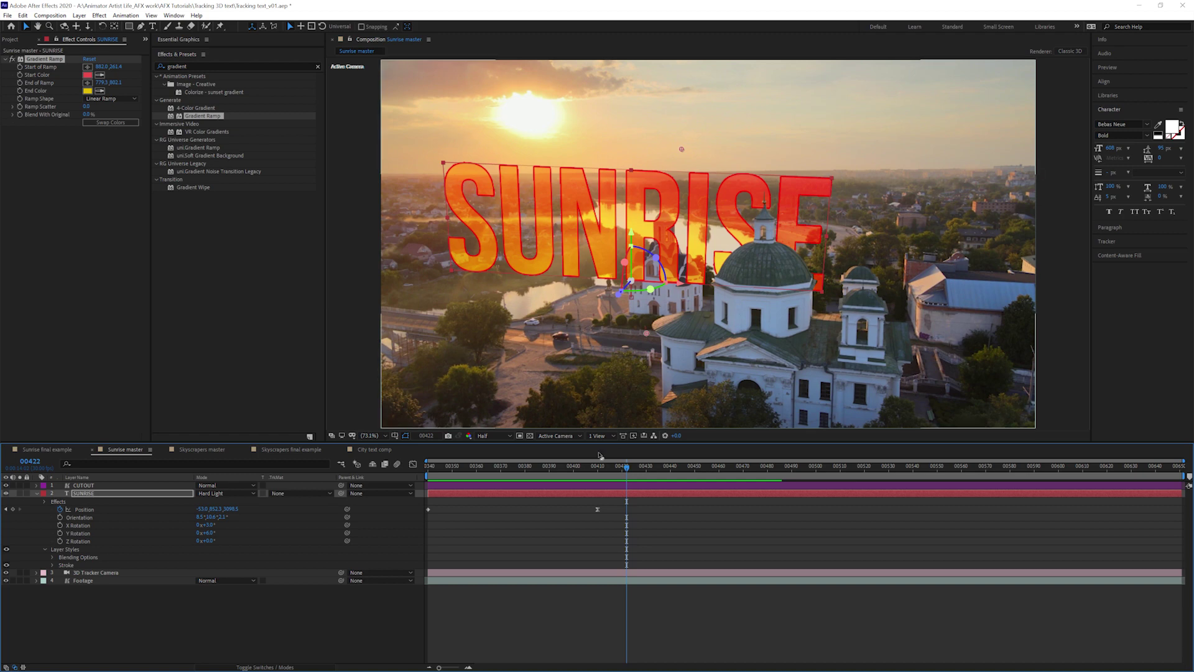
key("space")
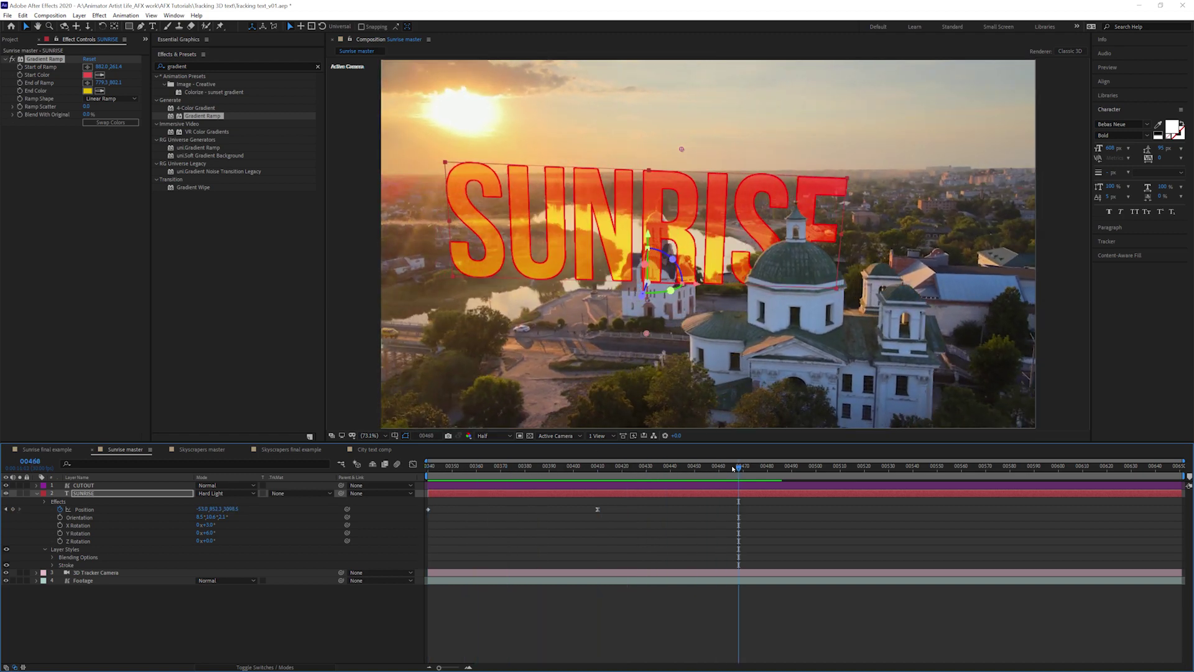
left_click_drag(733, 468, 813, 466)
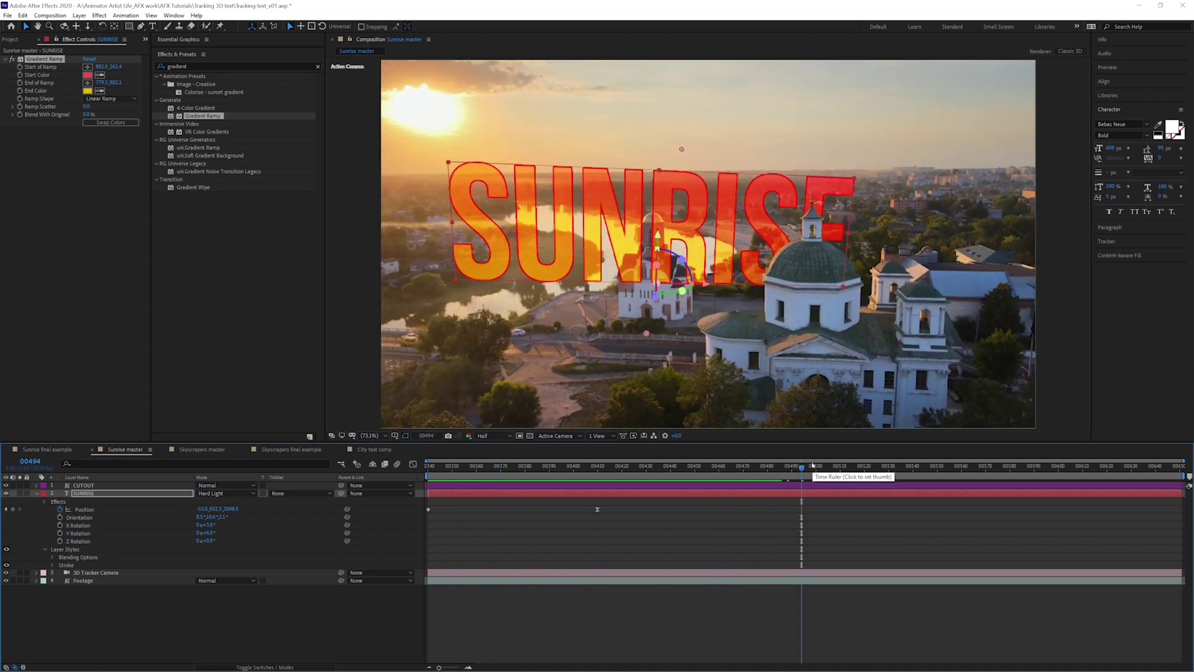
left_click(436, 466)
left_click_drag(452, 471, 517, 471)
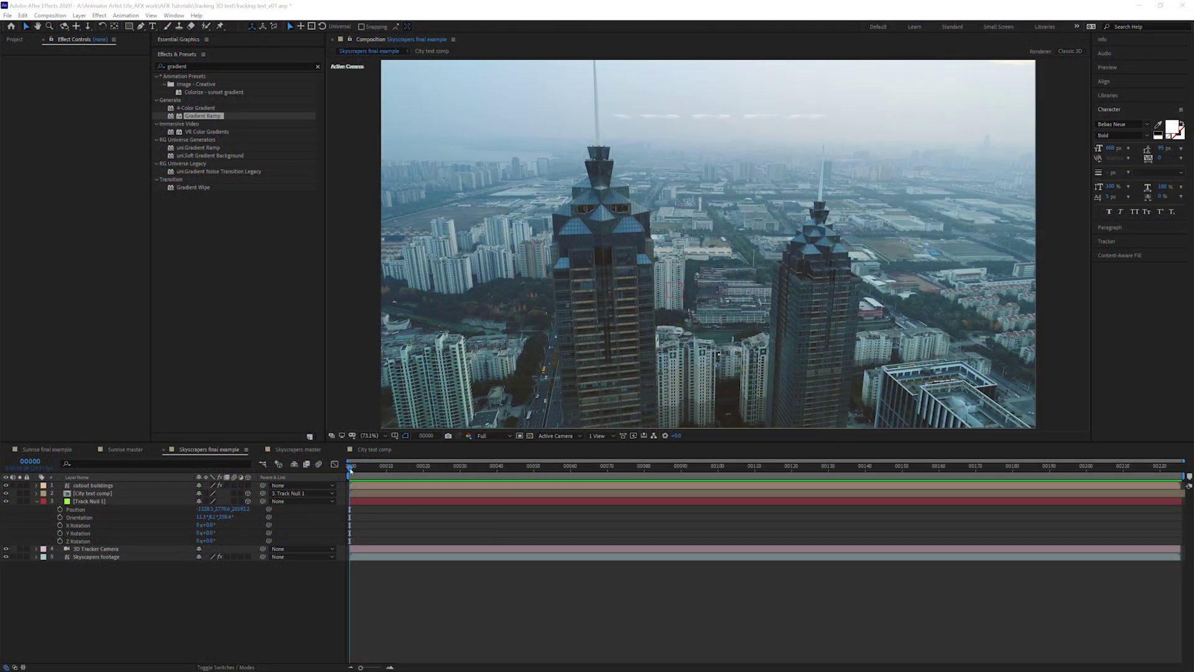
Preview the Skyscrapers final example composition from frame 0 to examine how the text sits behind the towers
left_click(350, 470)
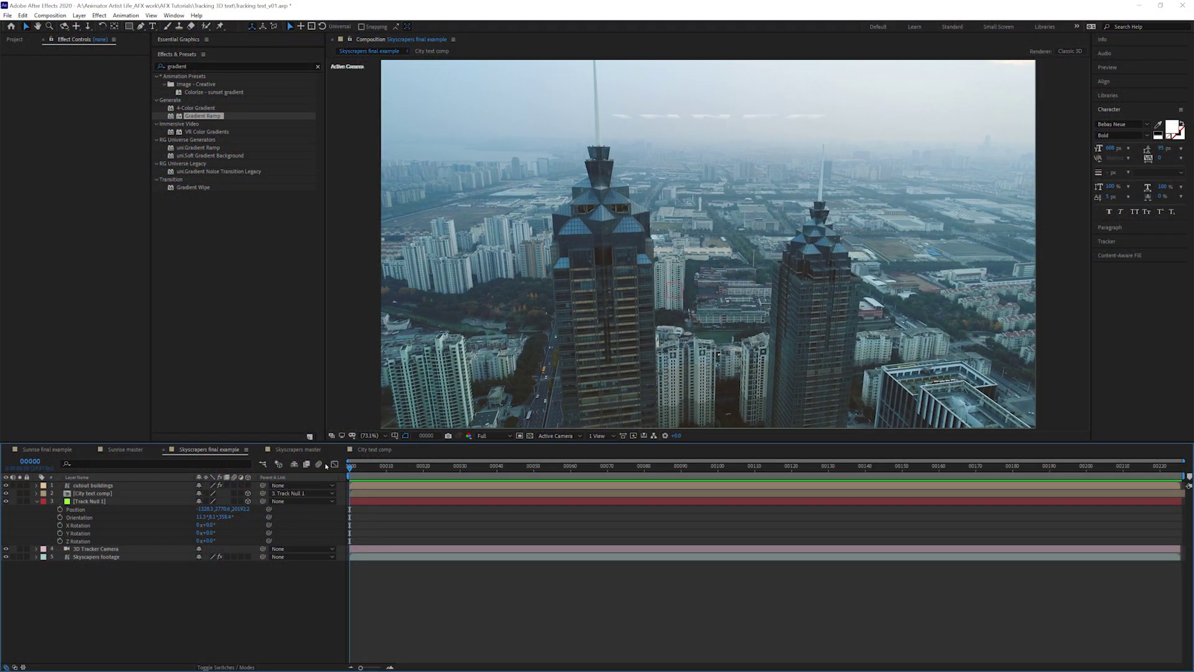
key("space")
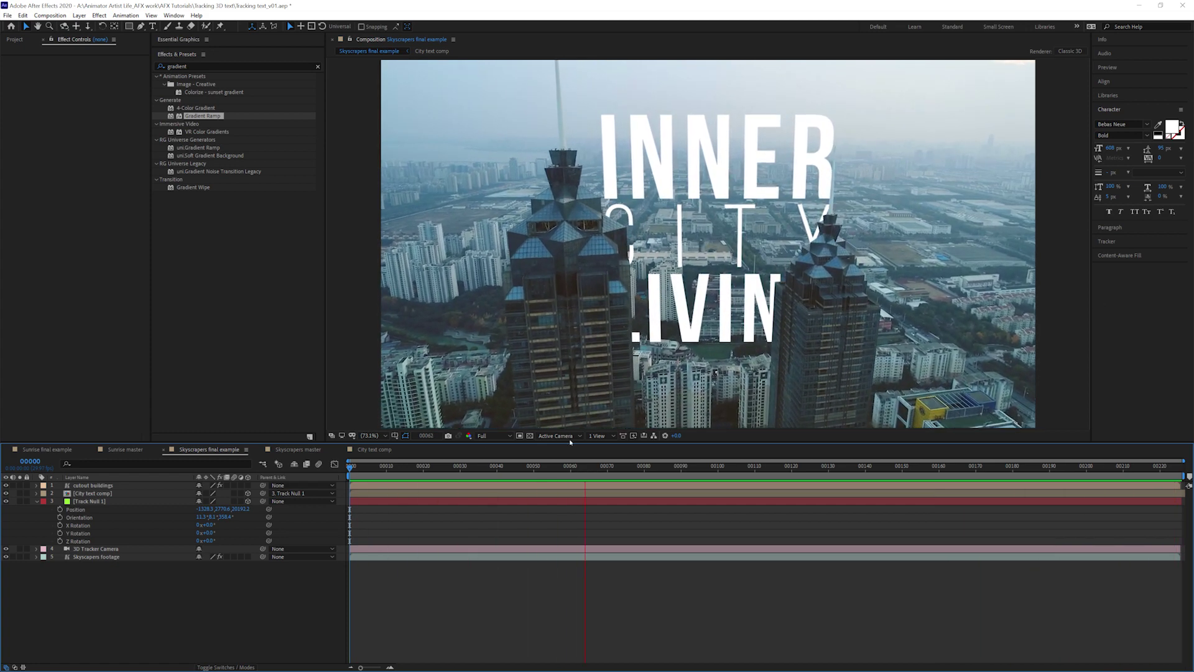
key("space")
Open the City text comp and play its INNER CITY LIVING text animation
left_click(374, 449)
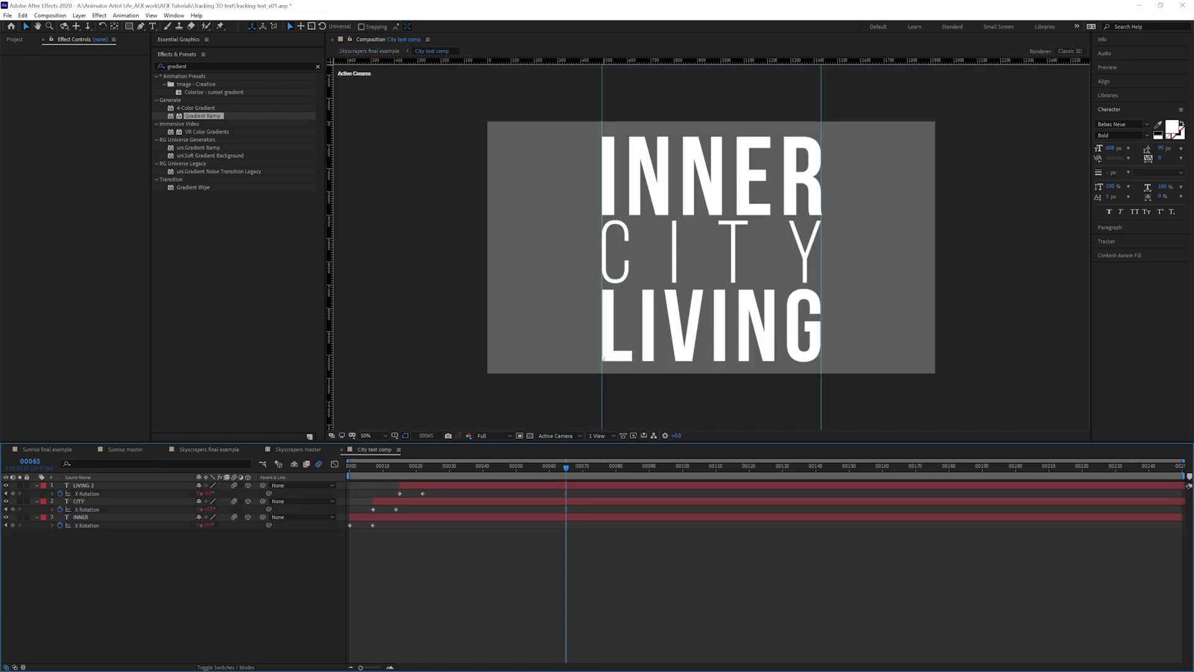
left_click(510, 385)
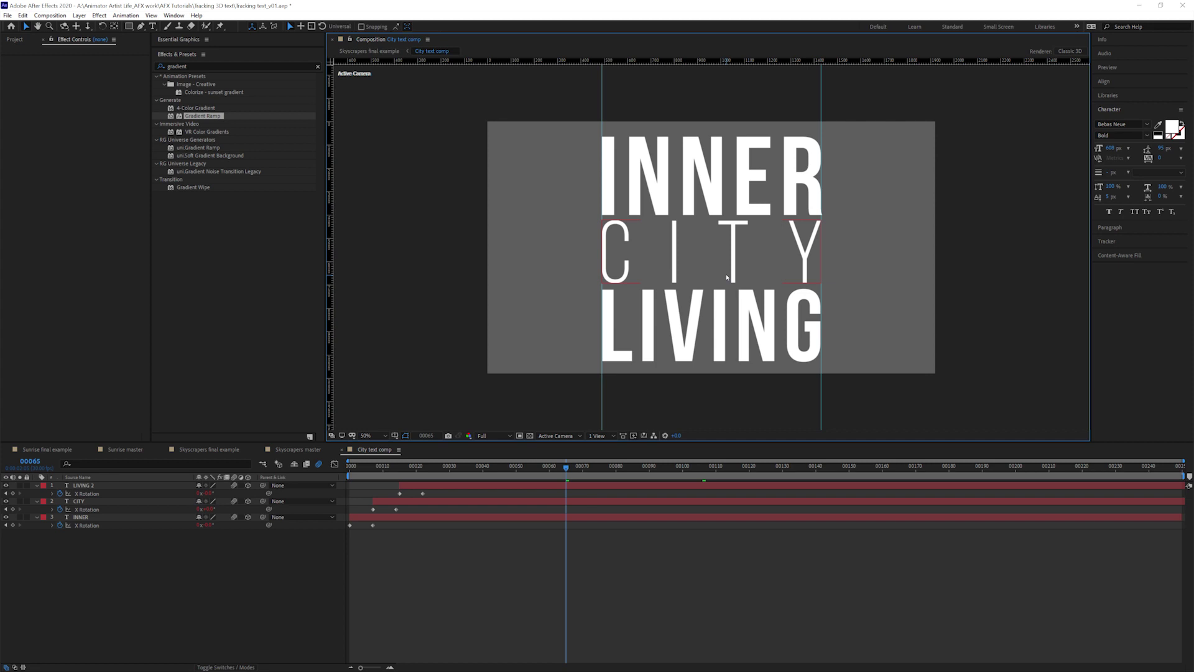
key("space")
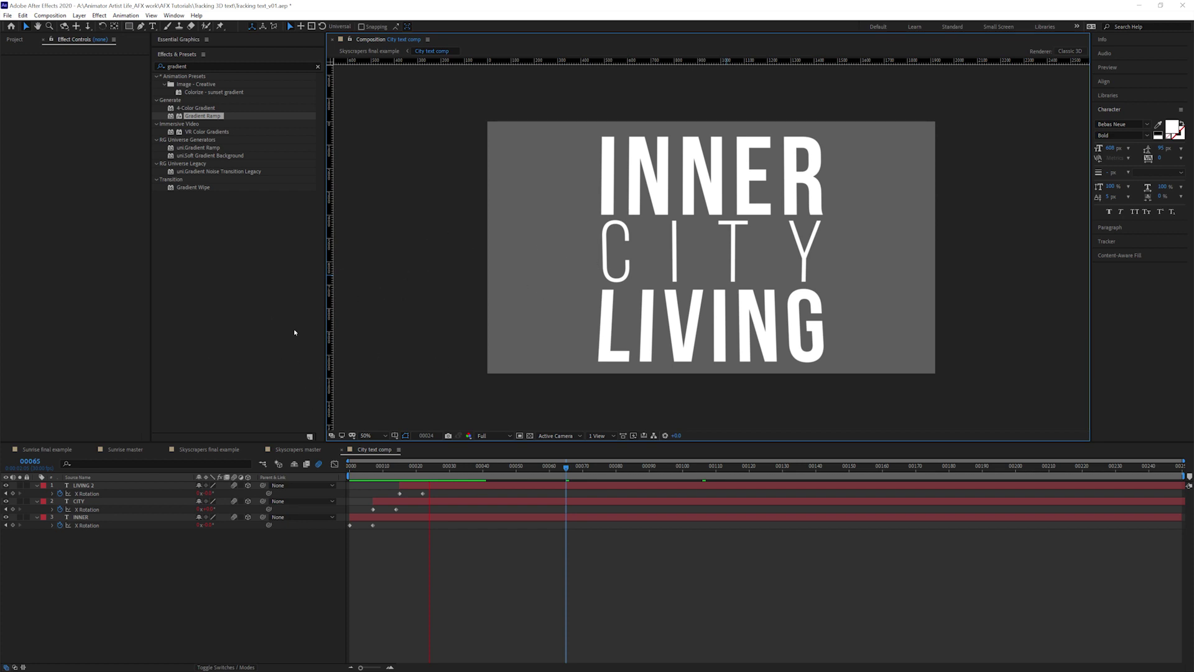
key("space")
Apply the 3D Camera Tracker effect to the Footage layer in the Skyscrapers master composition
left_click(307, 449)
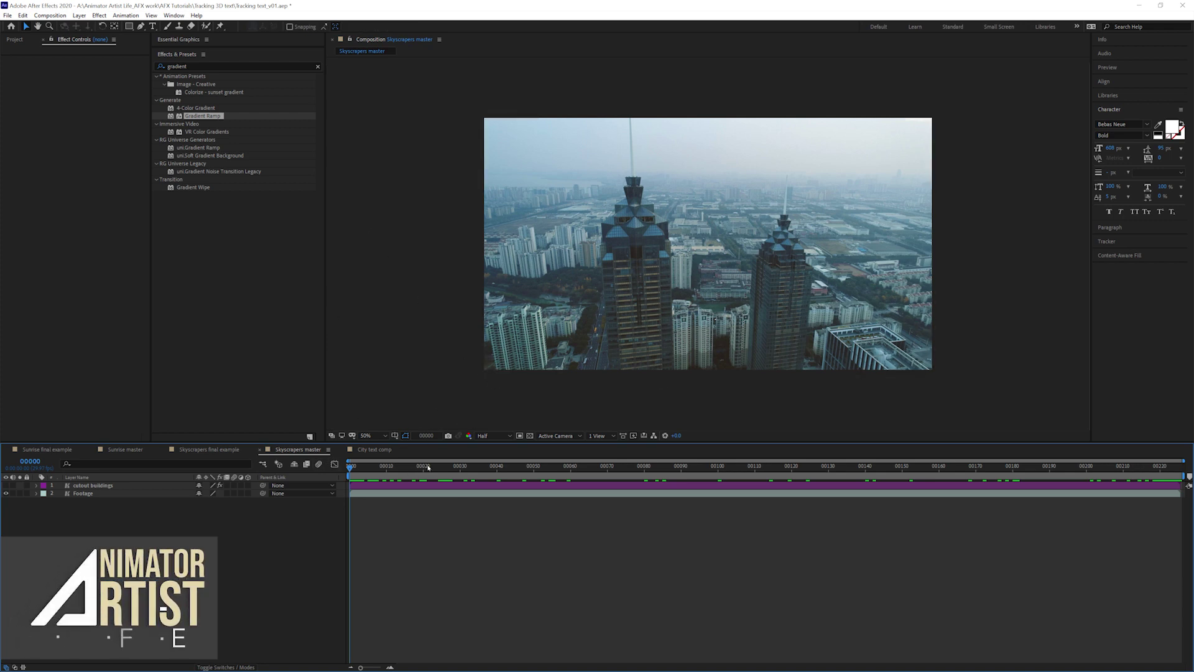
left_click(99, 493)
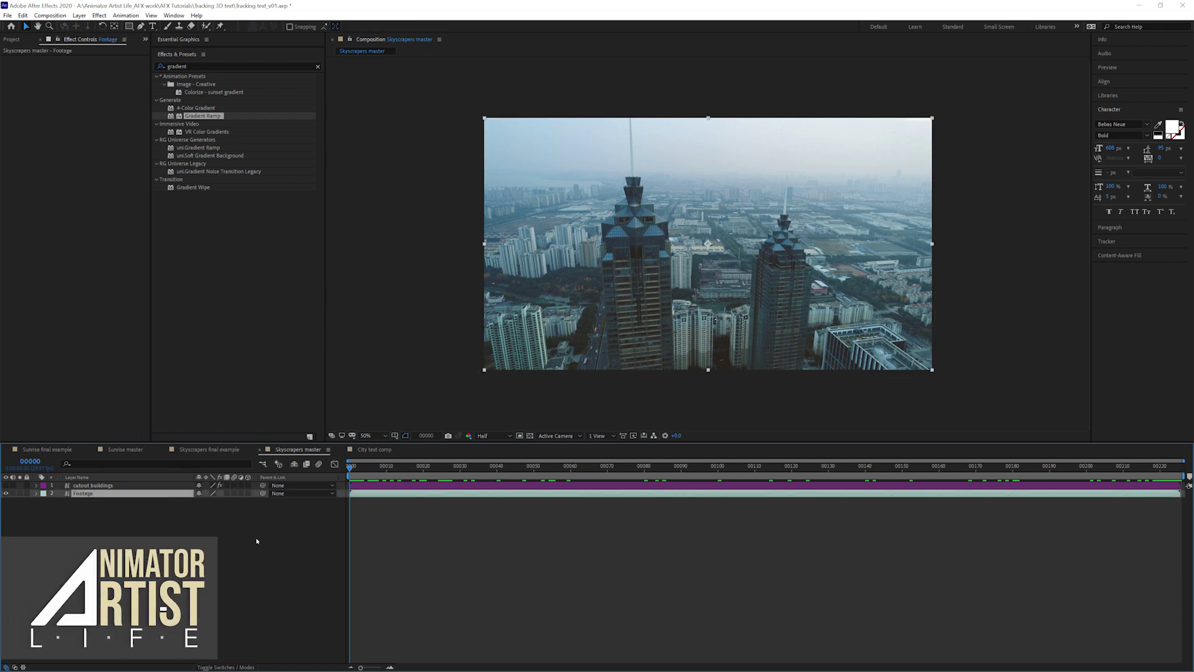
left_click(193, 66)
type("tracki")
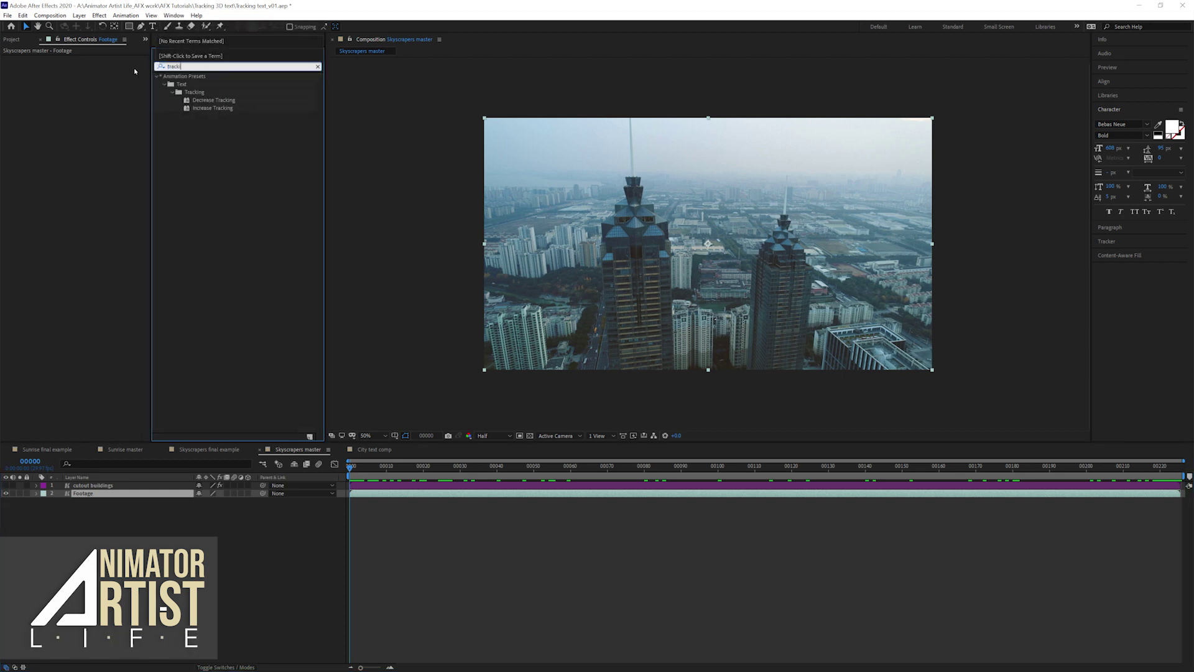
key("BackSpace")
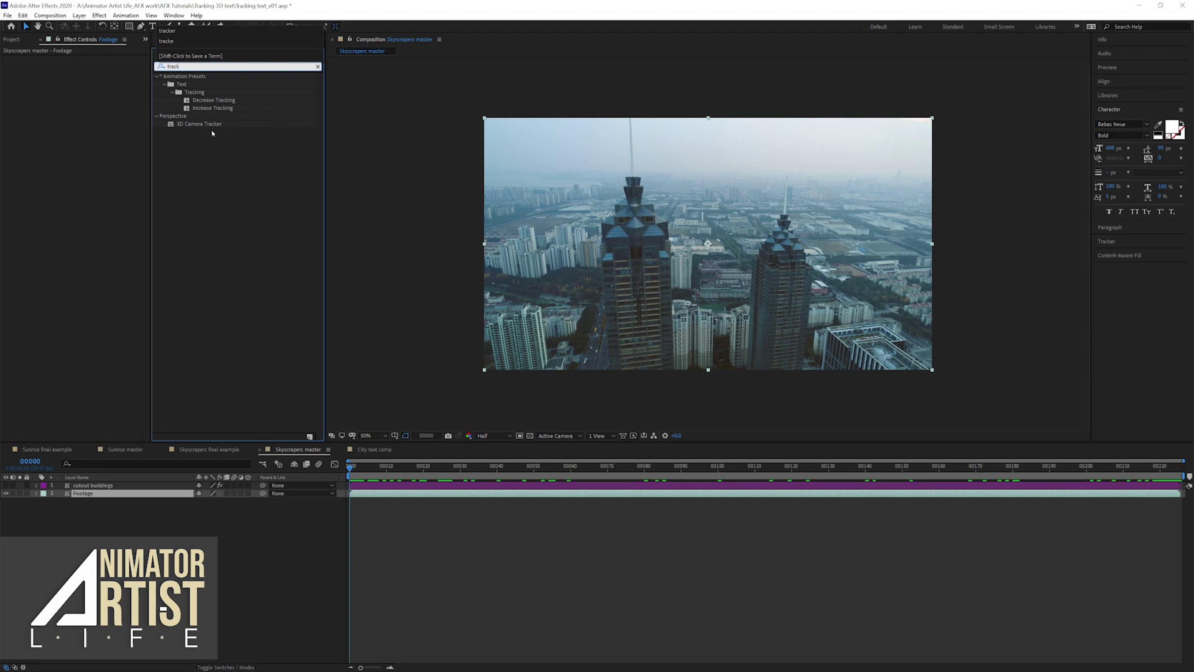
left_click_drag(191, 127, 122, 501)
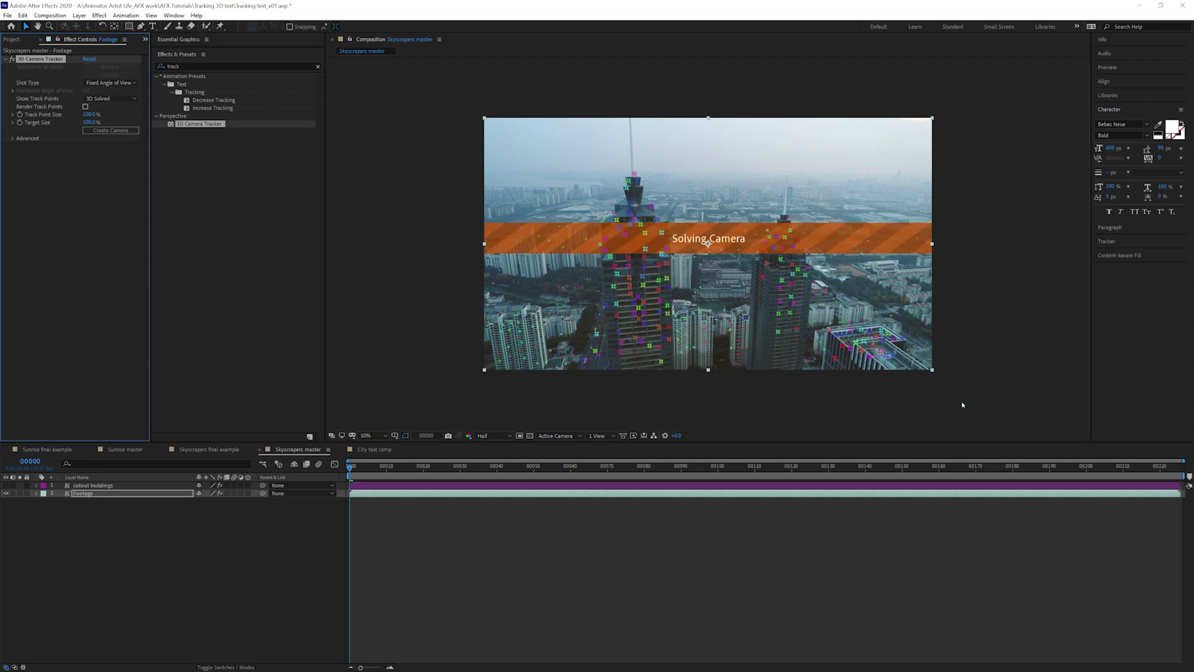
Fit the composition to the viewer and examine the solved track points on the buildings throughout the footage
left_click(380, 435)
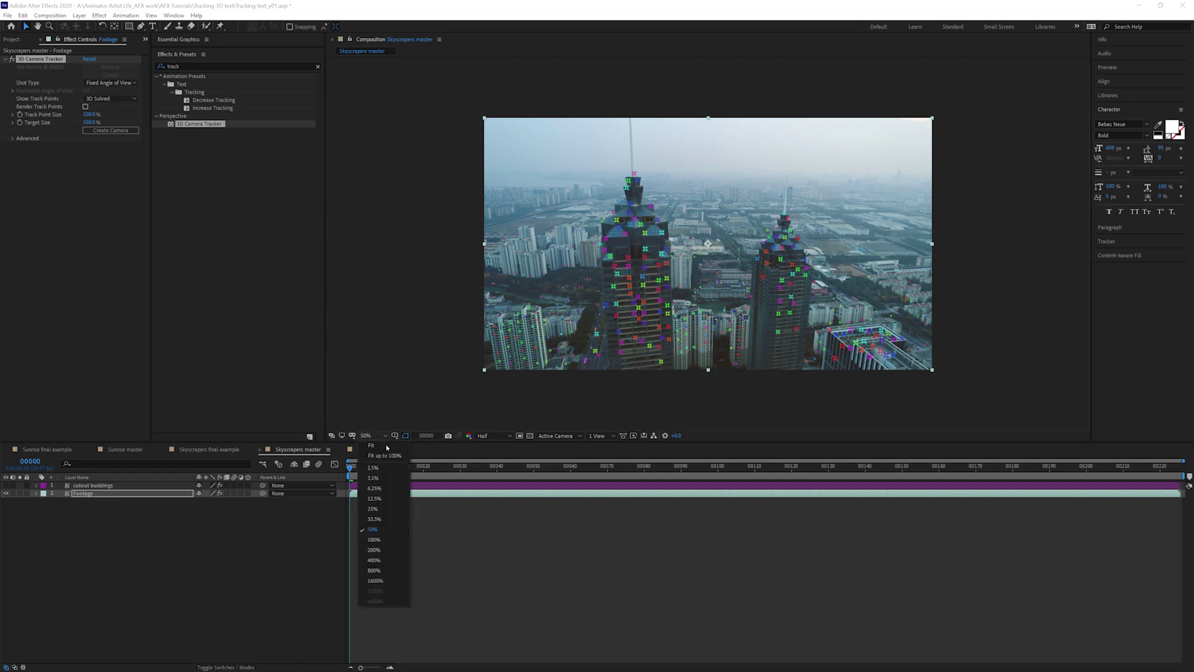
left_click(380, 445)
left_click_drag(427, 466, 703, 469)
key("space")
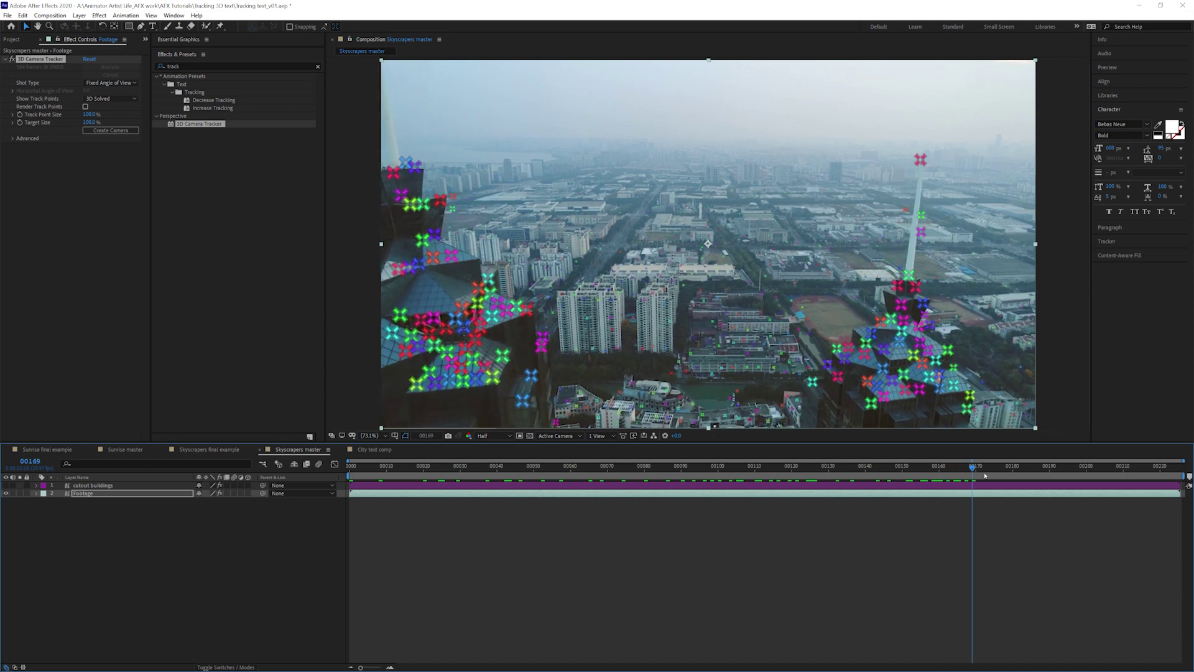
left_click(895, 467)
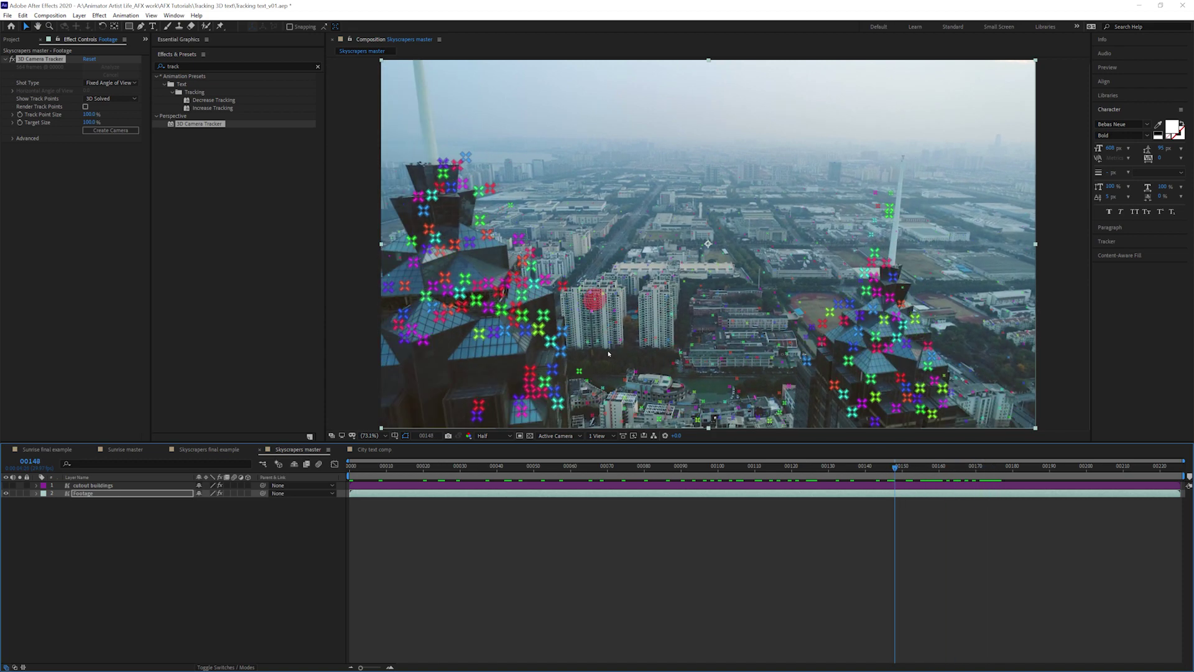
key("space")
left_click_drag(684, 467, 907, 477)
key("space")
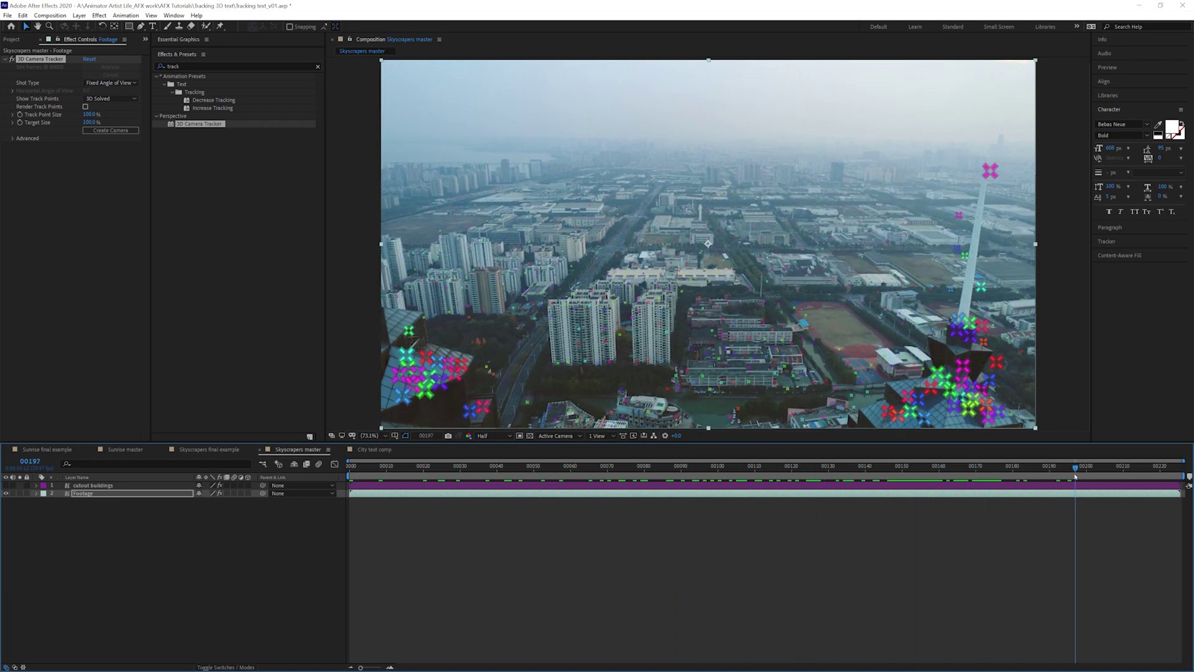
key("space")
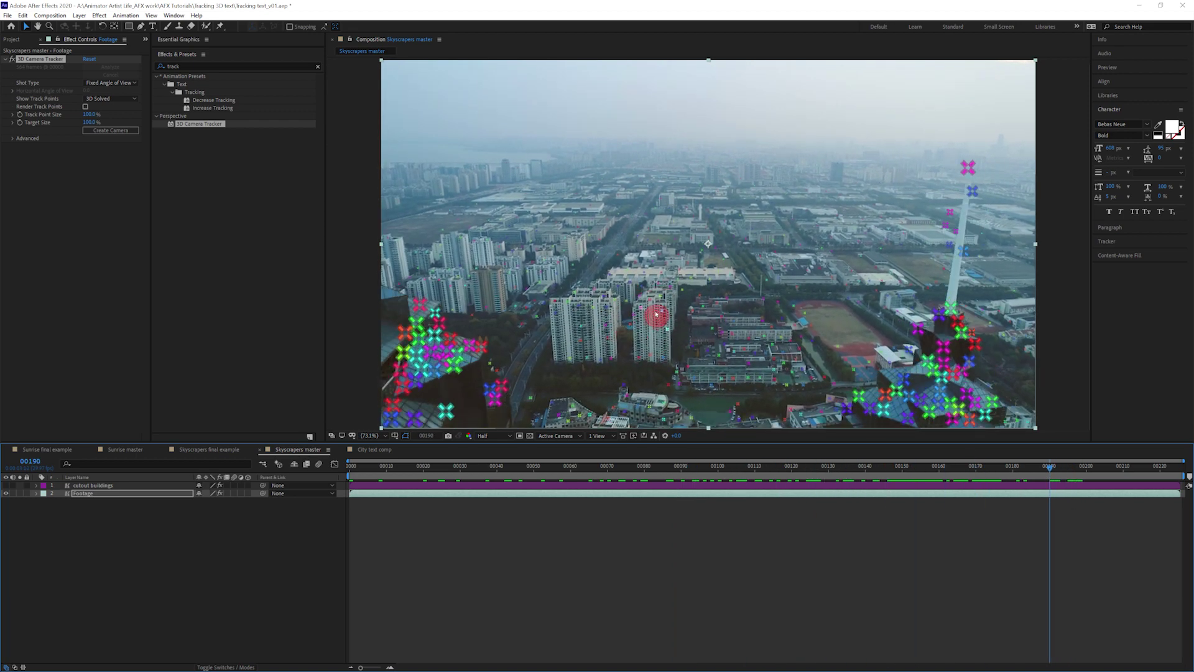
At frame 172, select a group of track points on the apartment block between the towers and create a null and camera from them
left_click_drag(1051, 465, 983, 471)
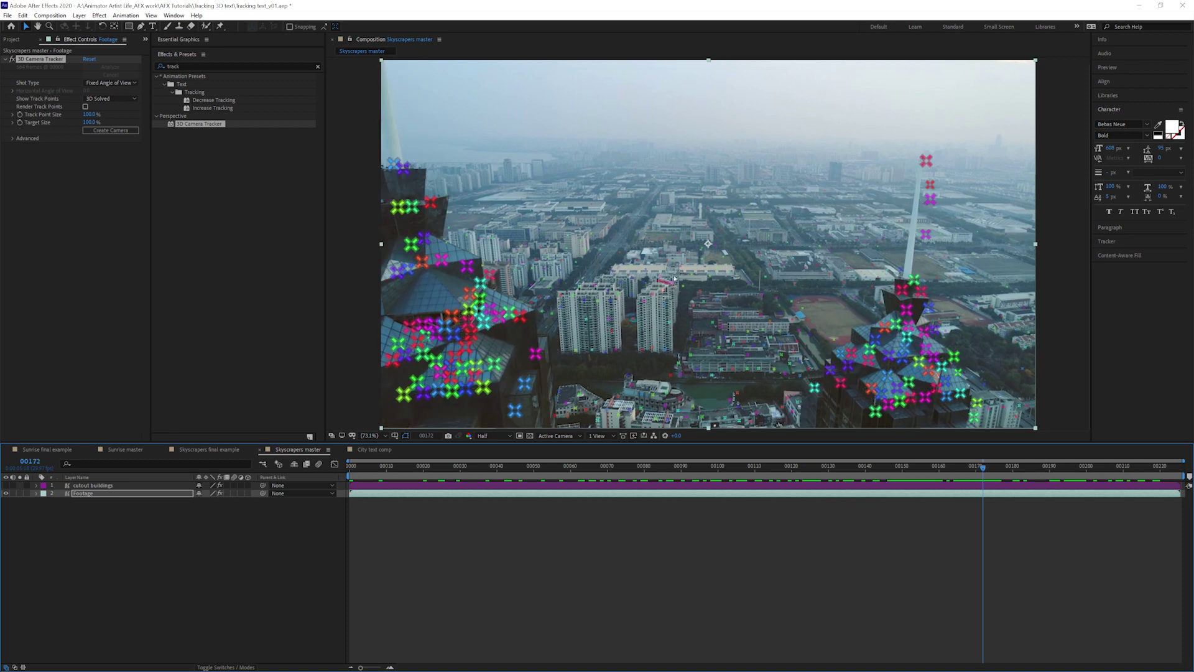
left_click(662, 293)
left_click_drag(638, 289, 679, 322)
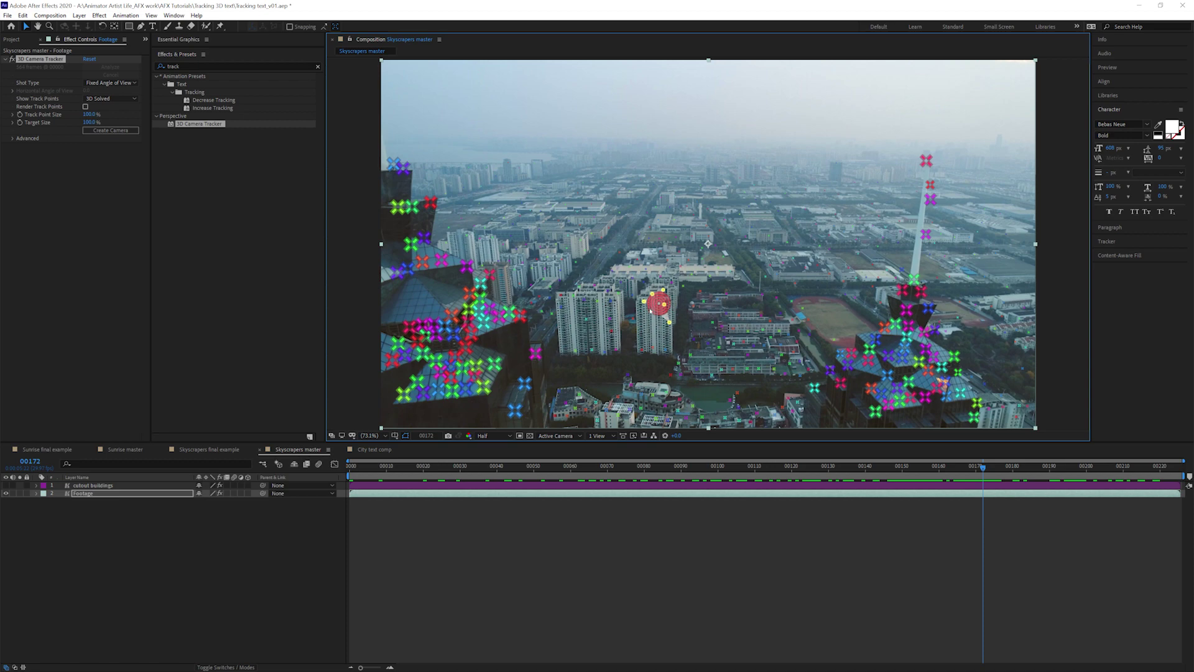
right_click(653, 308)
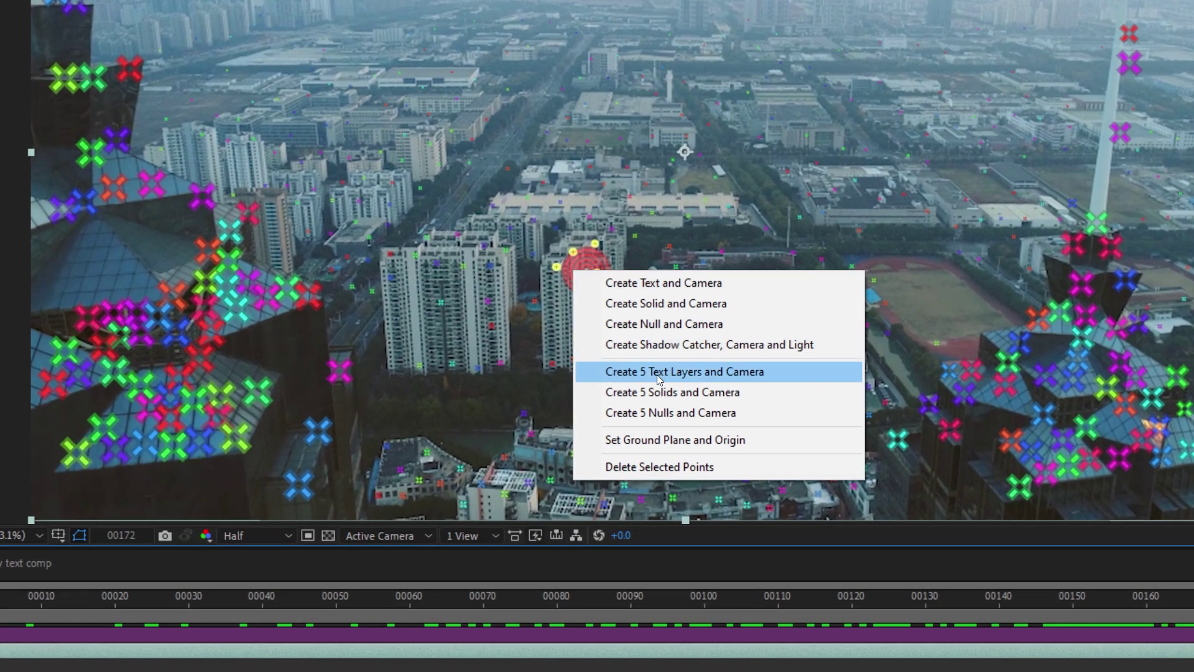
left_click(664, 324)
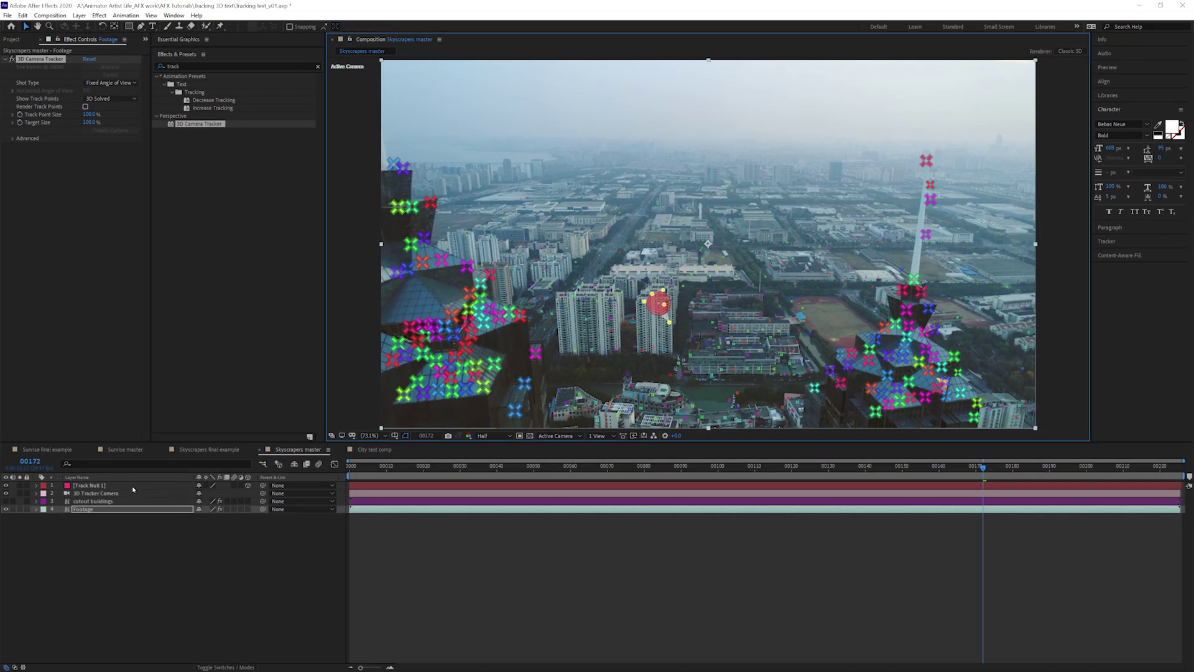
left_click(101, 485)
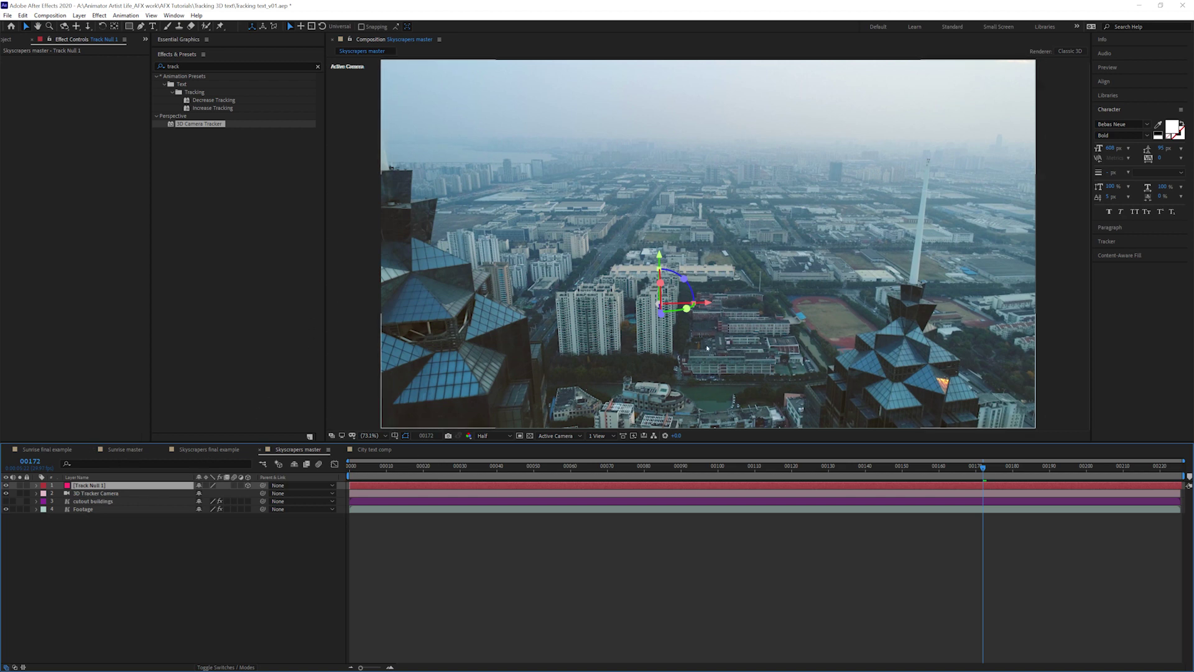
left_click(619, 533)
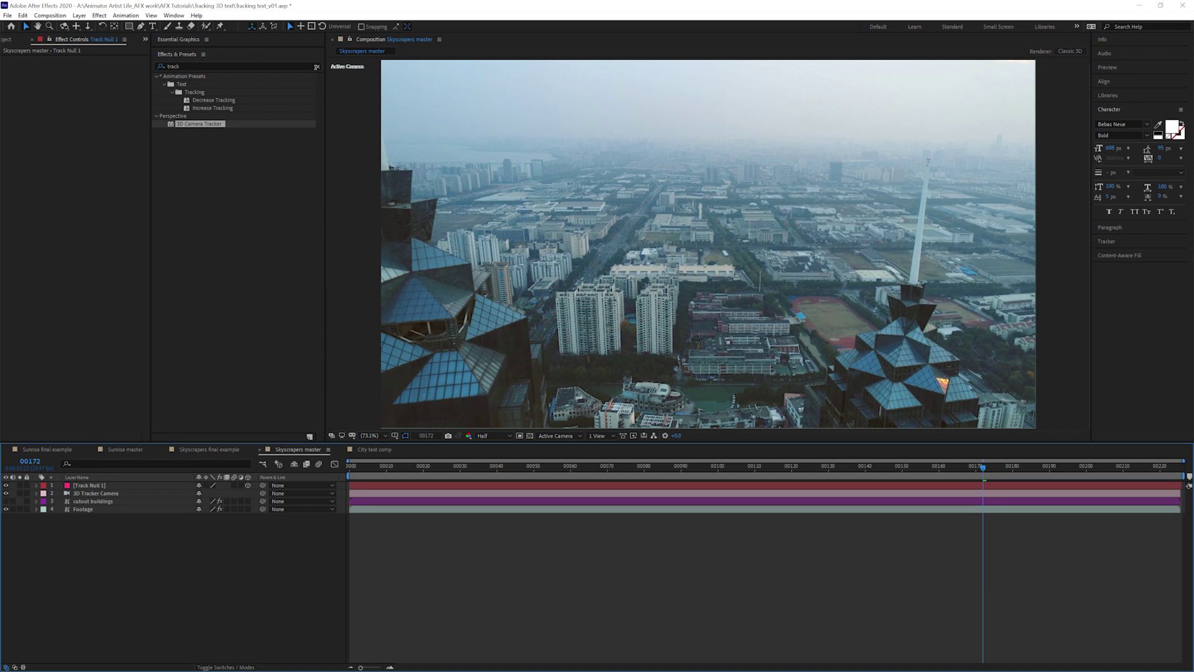
Add the City text comp above Track Null 1 in Skyscrapers master and make it a 3D layer
left_click(317, 66)
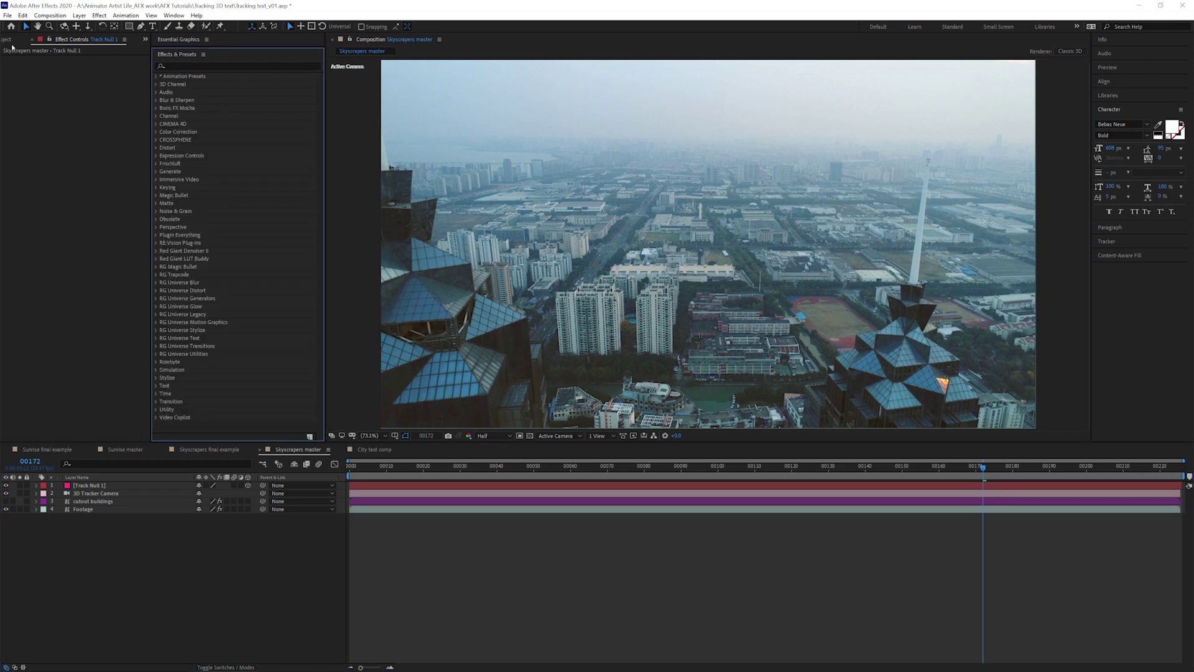
left_click(9, 39)
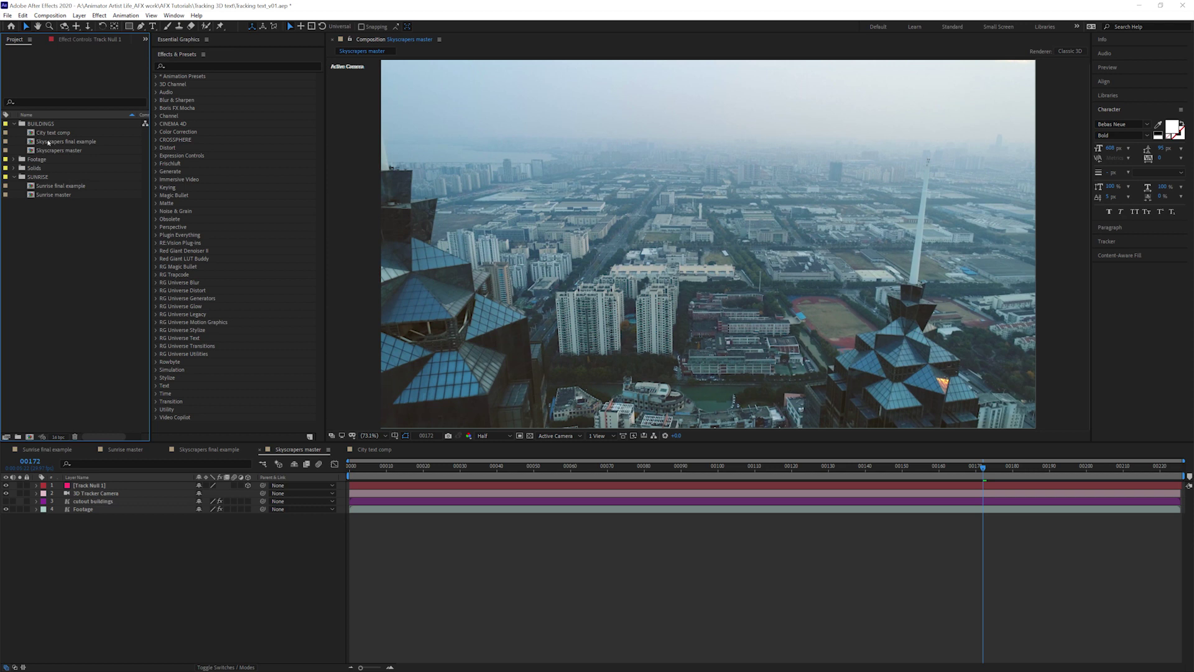
left_click_drag(47, 134, 93, 488)
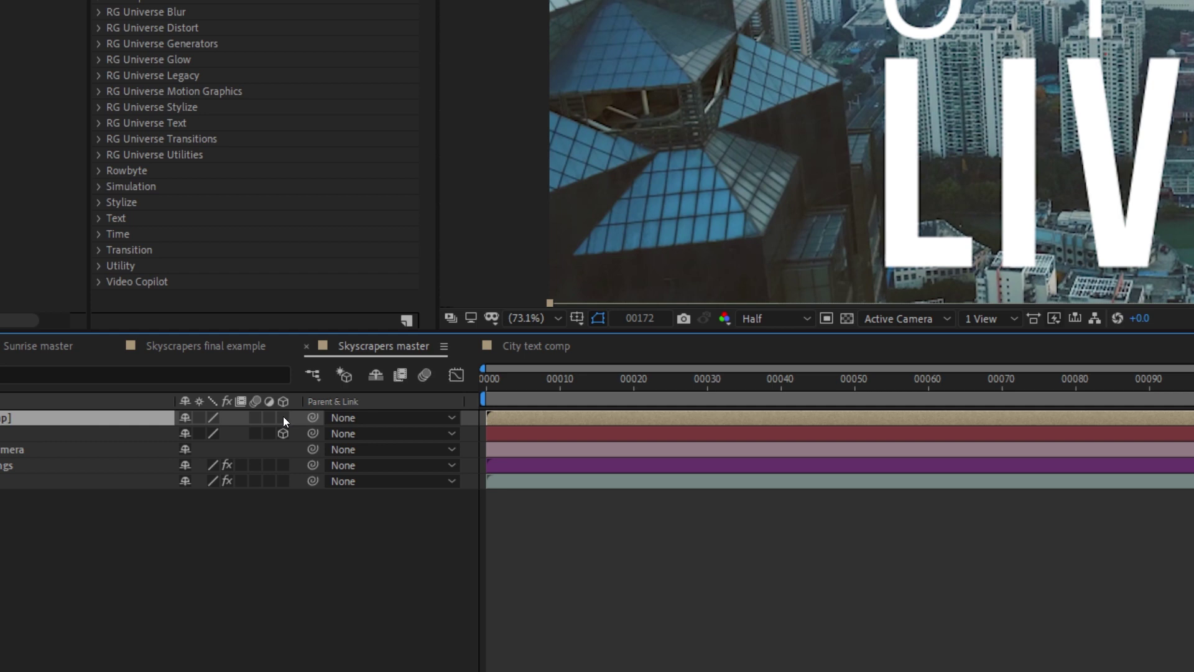
left_click(283, 417)
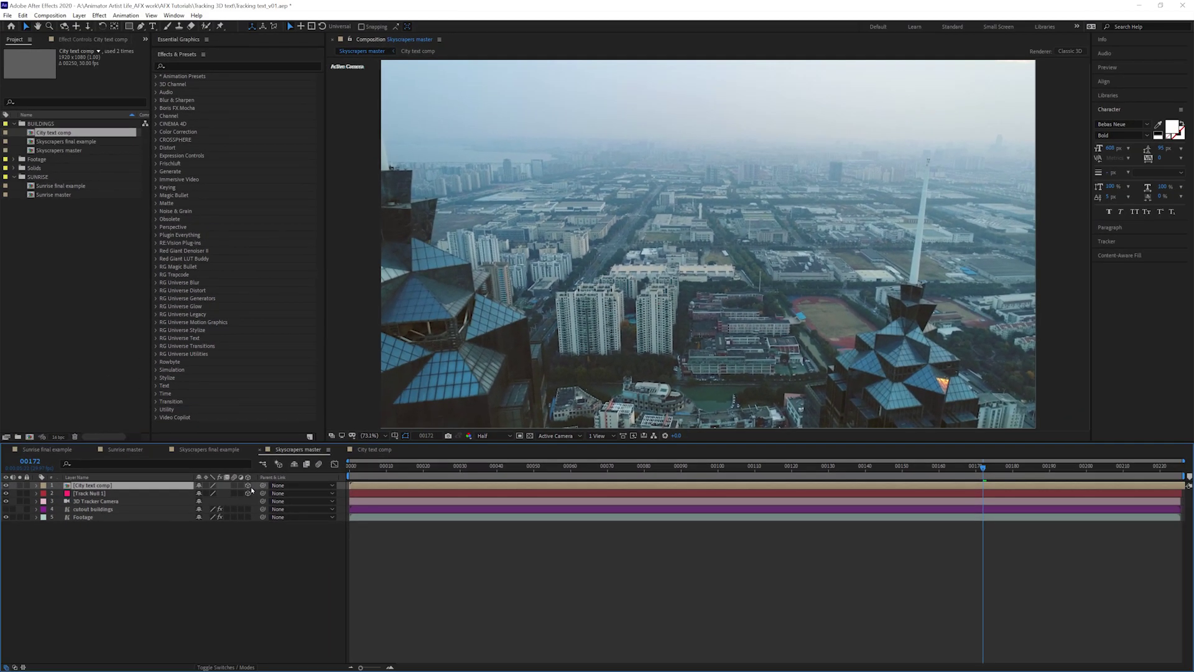
Show the City text comp's position, scale and rotation properties and check the text's movement over the early frames
key("p")
key("shift+s")
key("shift+r")
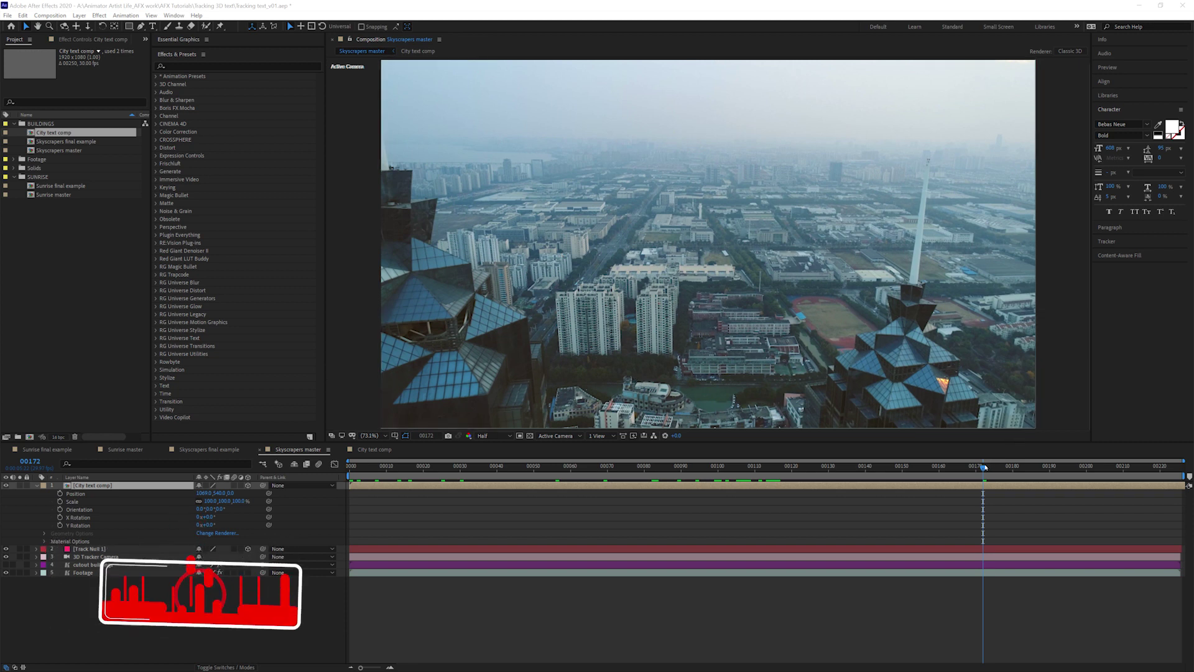
left_click_drag(964, 471, 408, 477)
key("space")
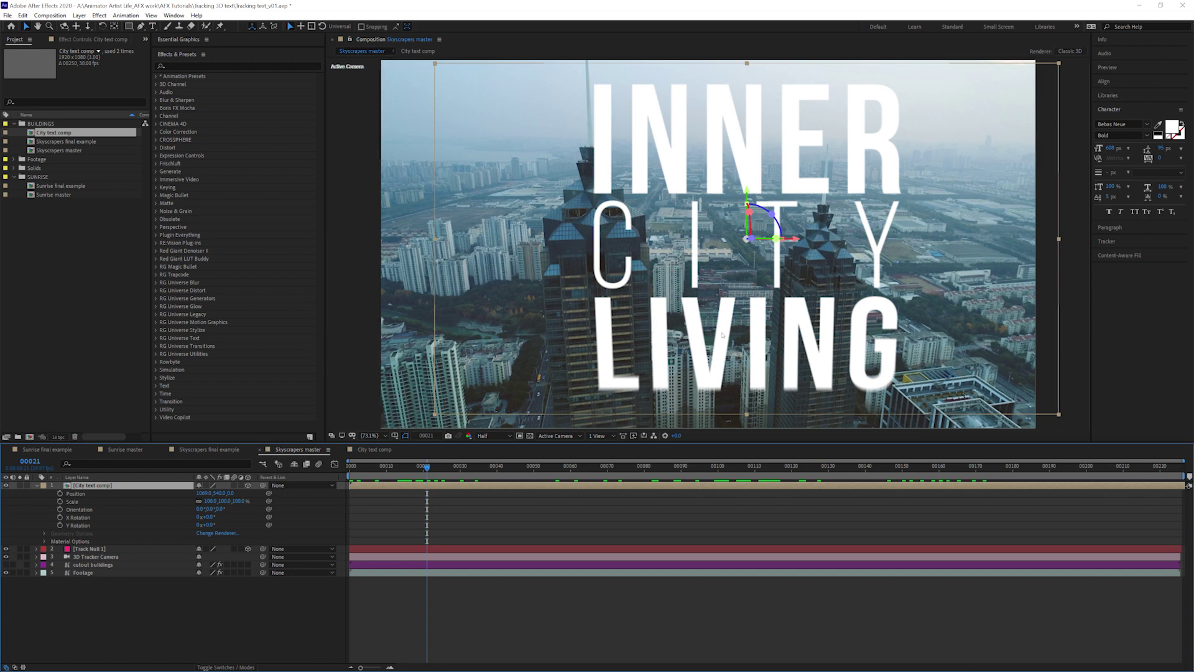
left_click_drag(424, 469, 330, 476)
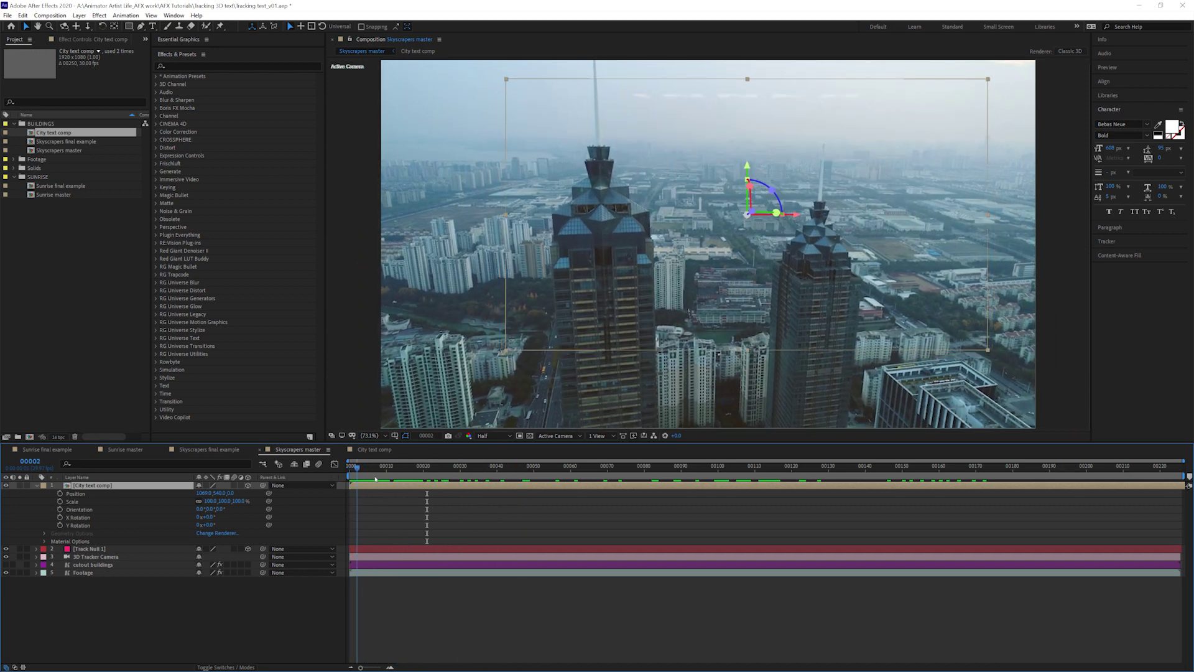
key("space")
left_click_drag(485, 469, 420, 473)
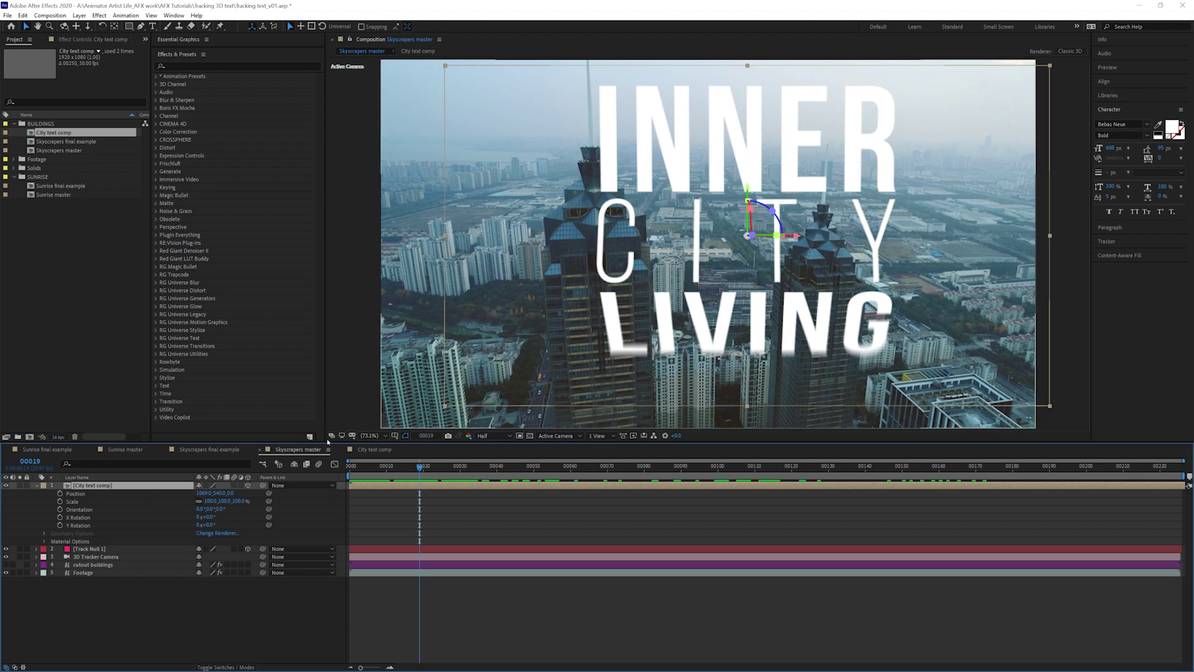
Push the City text comp back in depth to a Z position of 10000 and check its placement at several frames
mouse_move(231, 493)
left_mouse_down()
mouse_move(212, 493)
mouse_move(868, 484)
mouse_move(238, 493)
left_mouse_up()
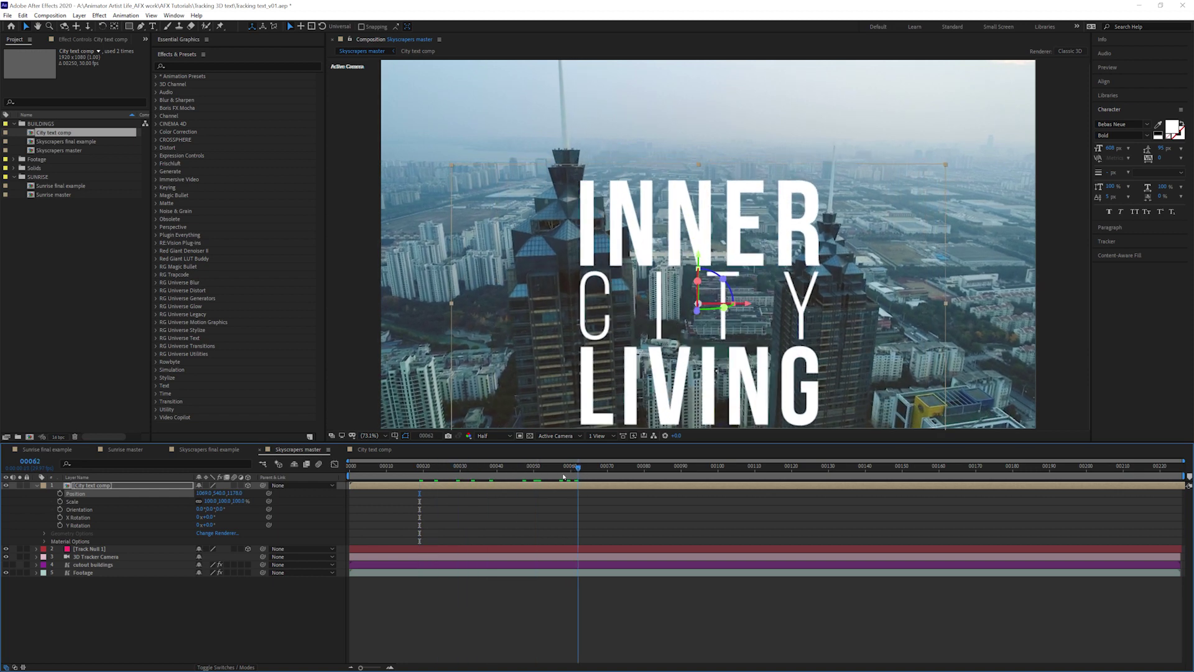
mouse_move(563, 477)
left_mouse_down()
mouse_move(386, 477)
mouse_move(574, 477)
left_mouse_up()
left_click_drag(237, 493, 1050, 455)
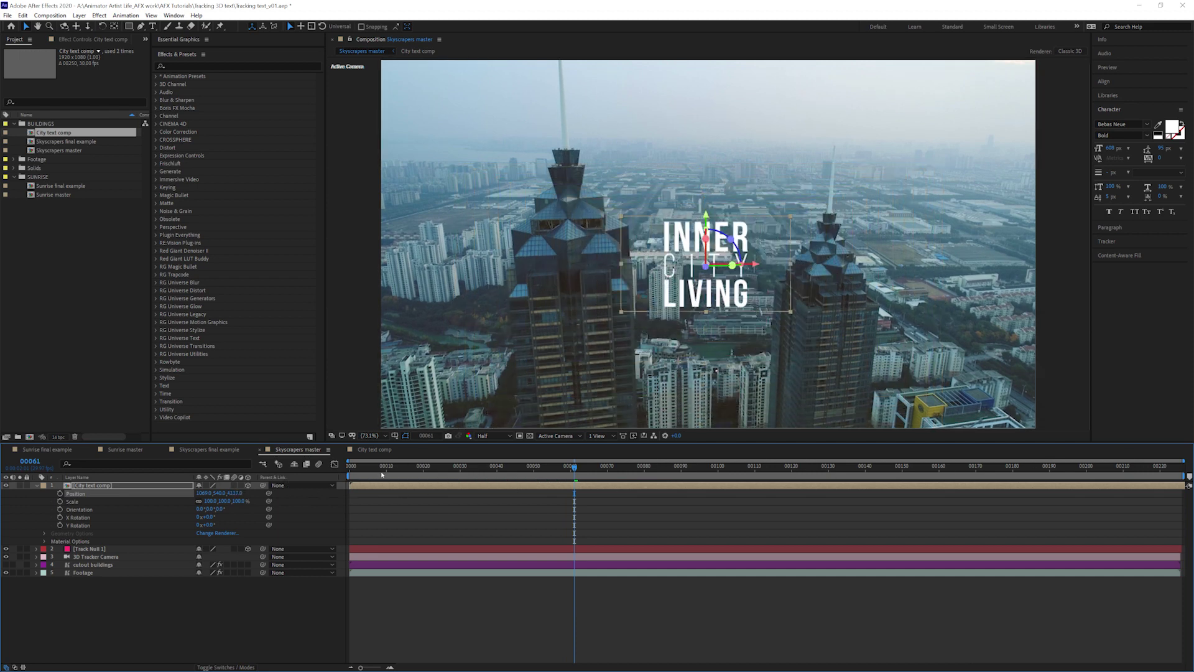
left_click_drag(352, 467, 619, 479)
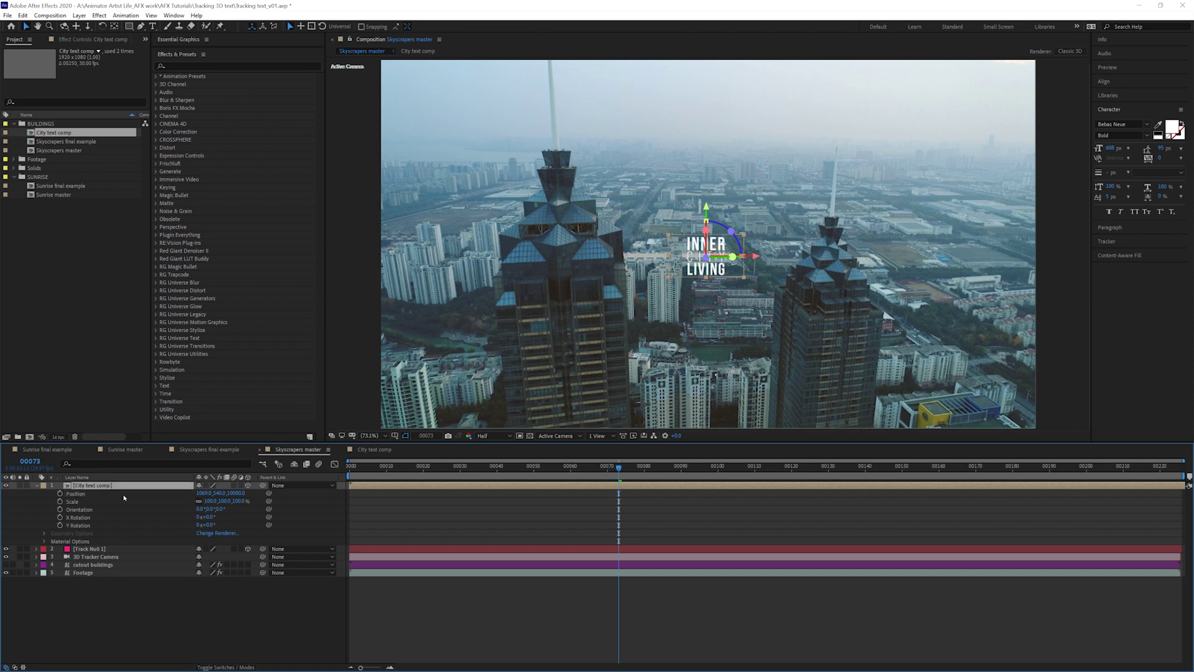
Scale the City text comp to about 565%, preview it against the footage, and nudge it slightly upward at frame 0
key("shift+s")
key("s")
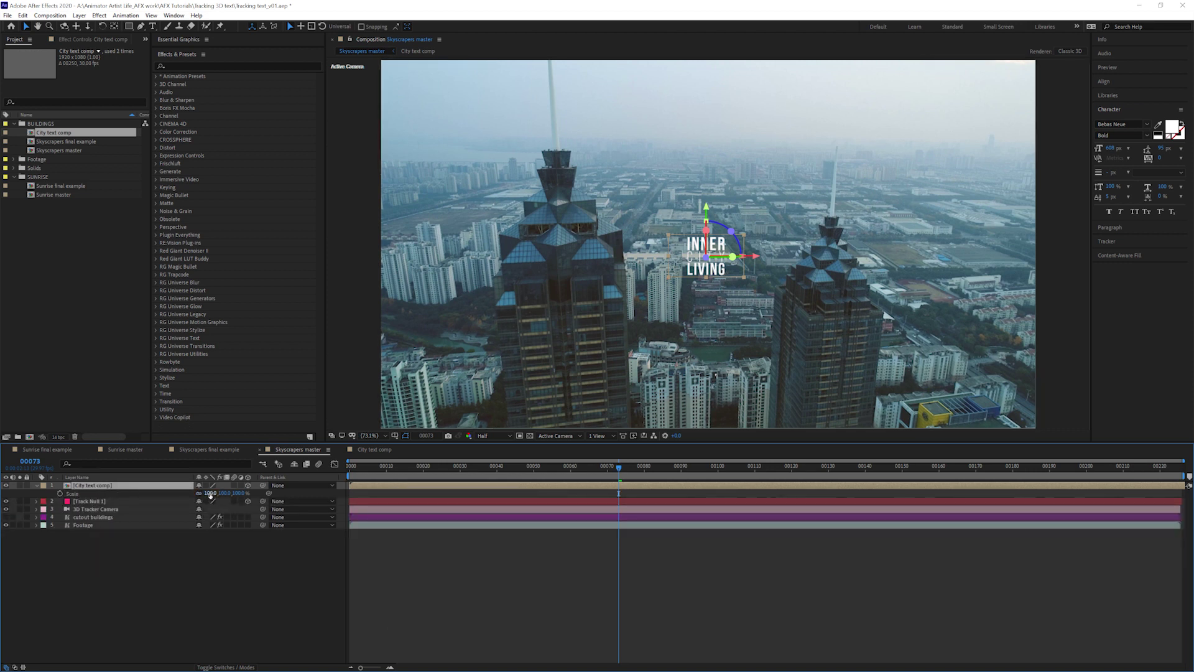
left_click_drag(270, 493, 268, 493)
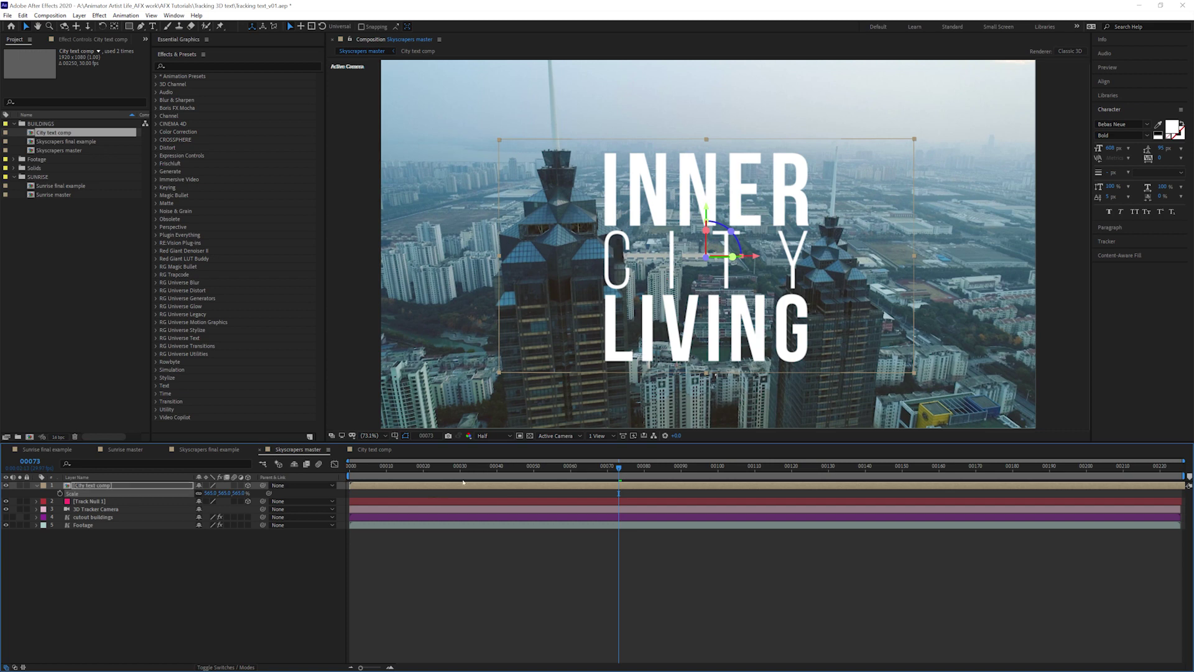
left_click(351, 467)
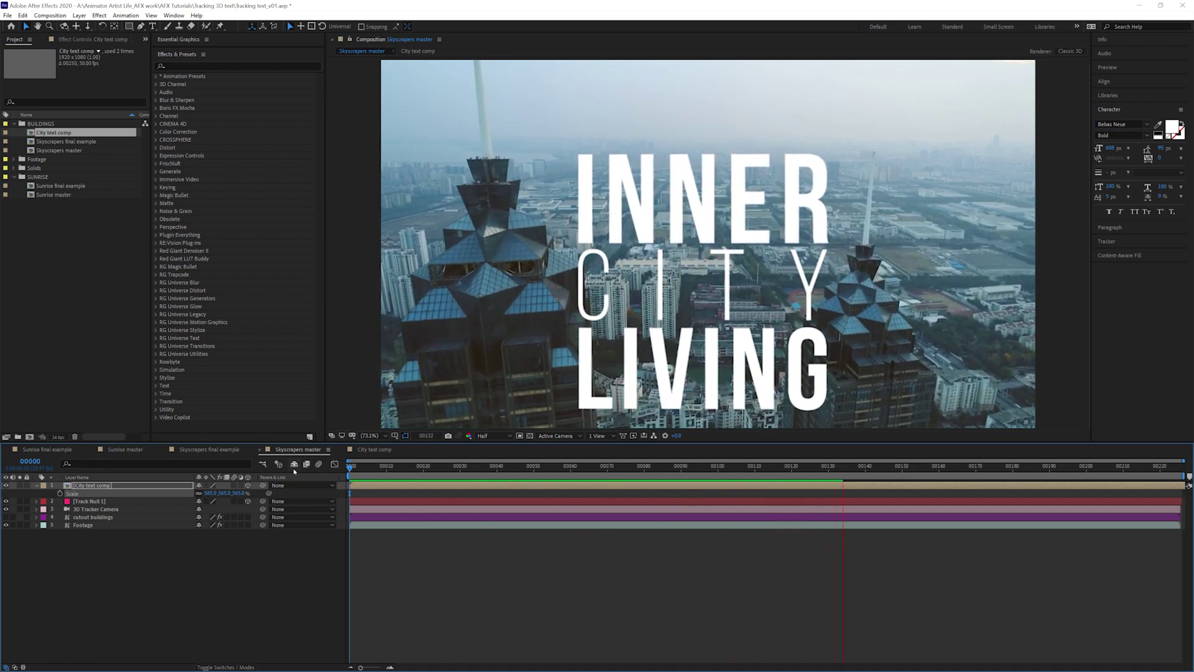
key("space")
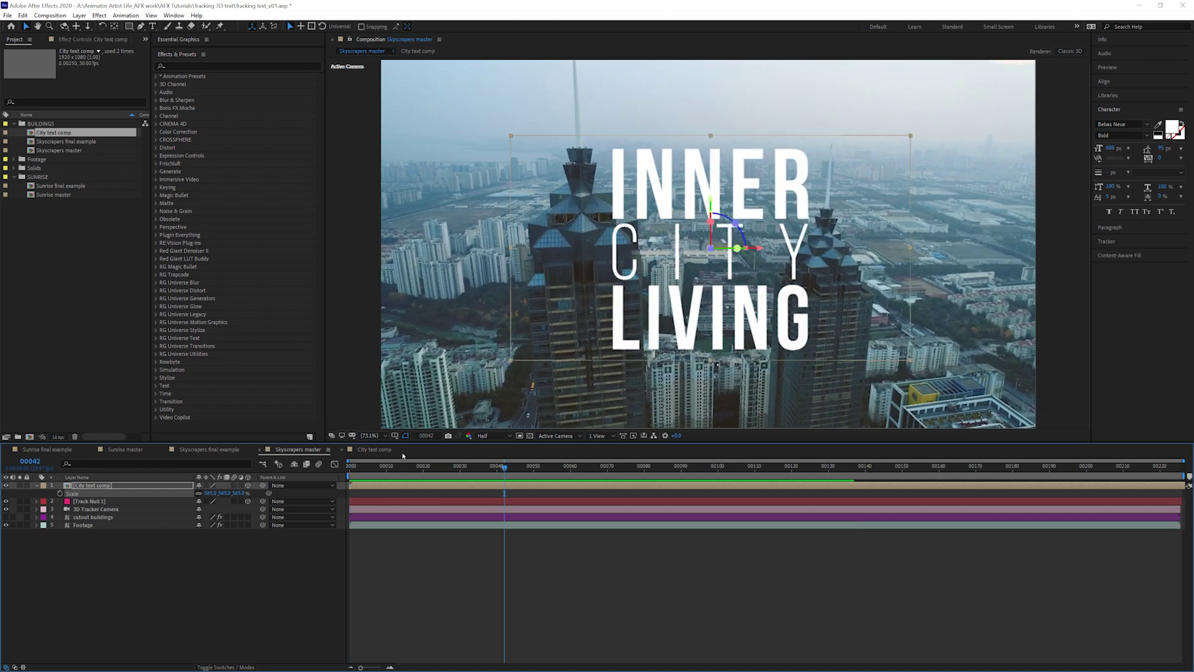
key("Home")
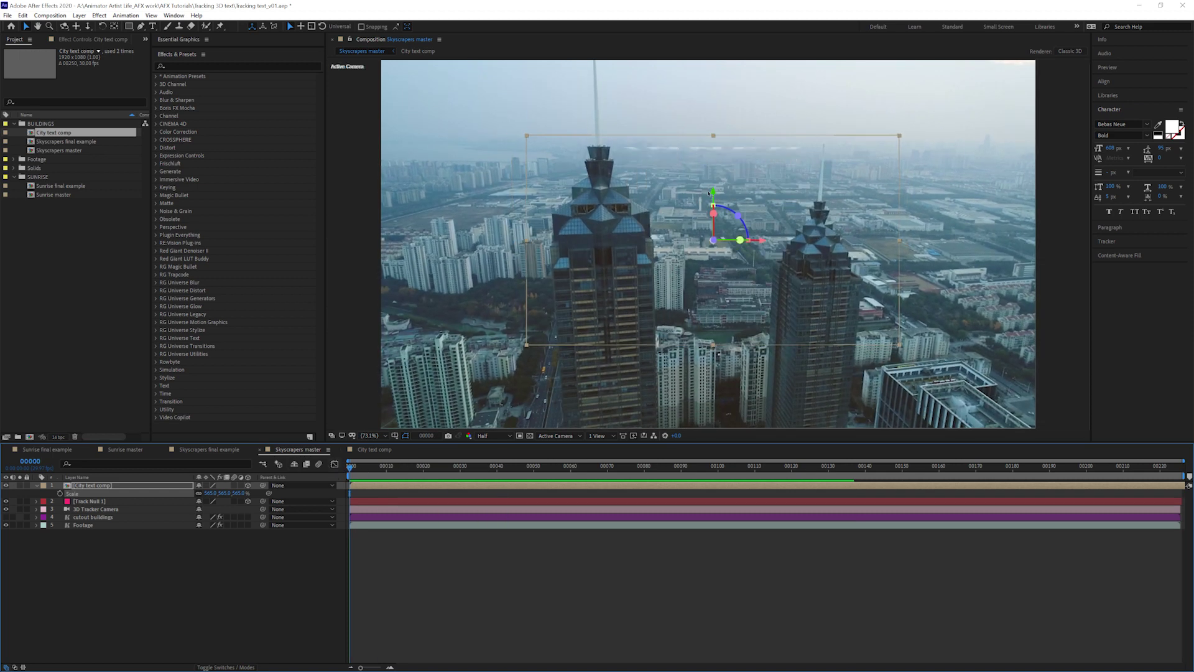
left_click_drag(714, 193, 715, 185)
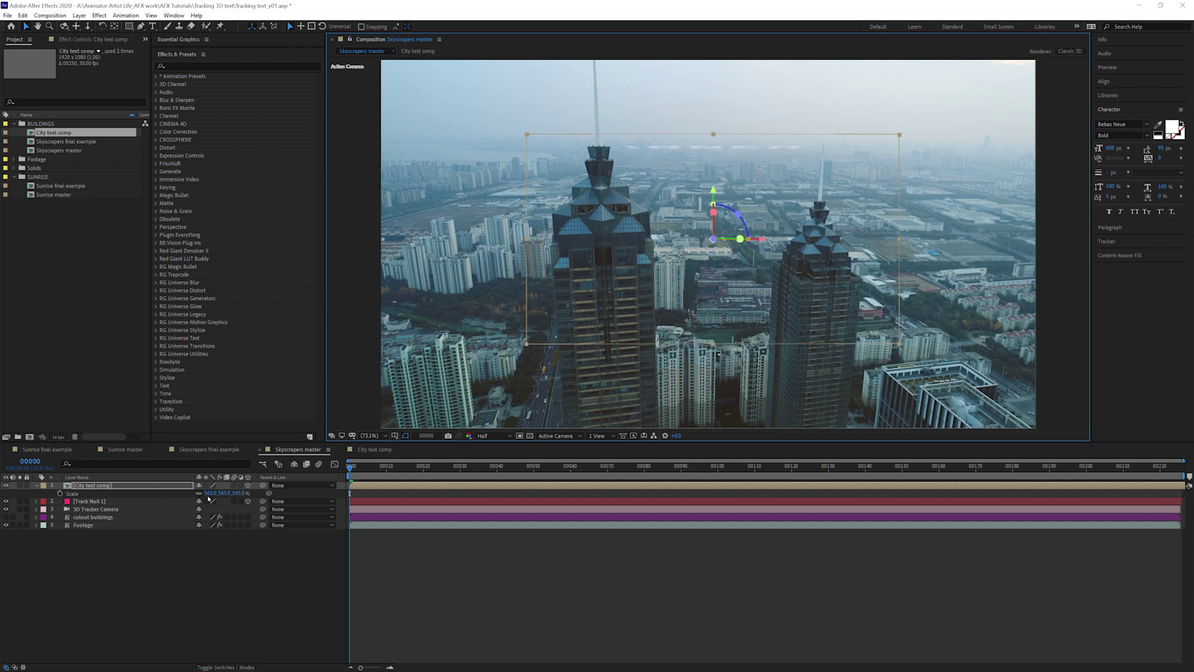
Make the cutout buildings layer visible, move it above the City text comp, and preview the text passing behind the towers
left_click(85, 525)
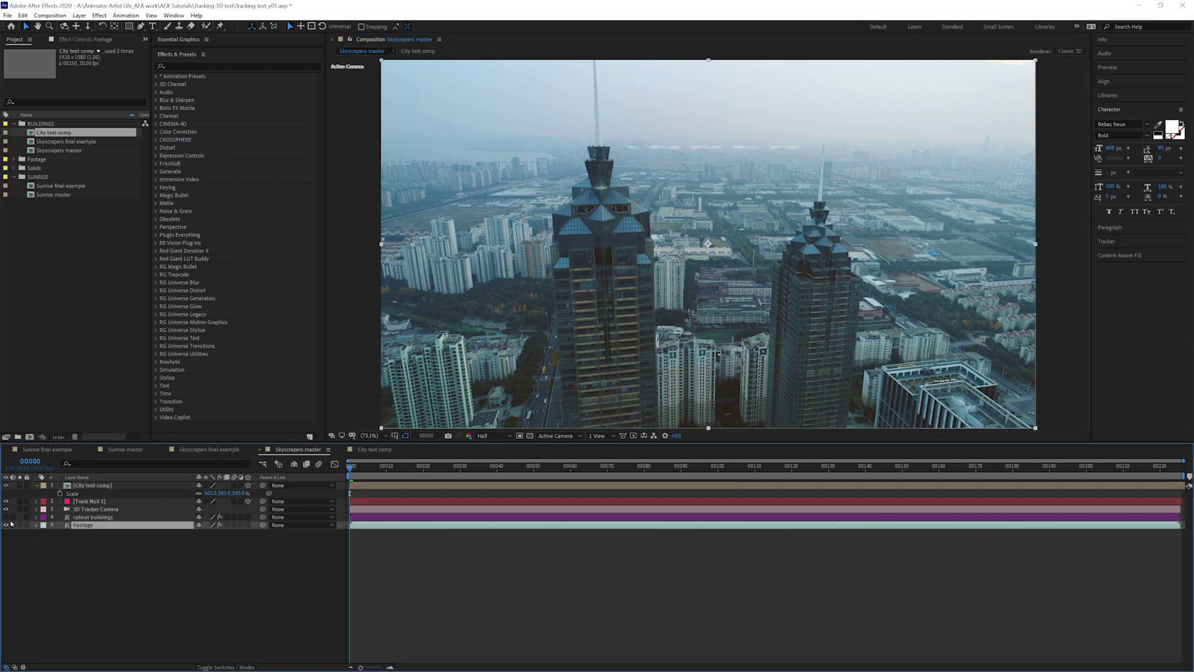
left_click(100, 517)
left_click_drag(99, 499, 103, 487)
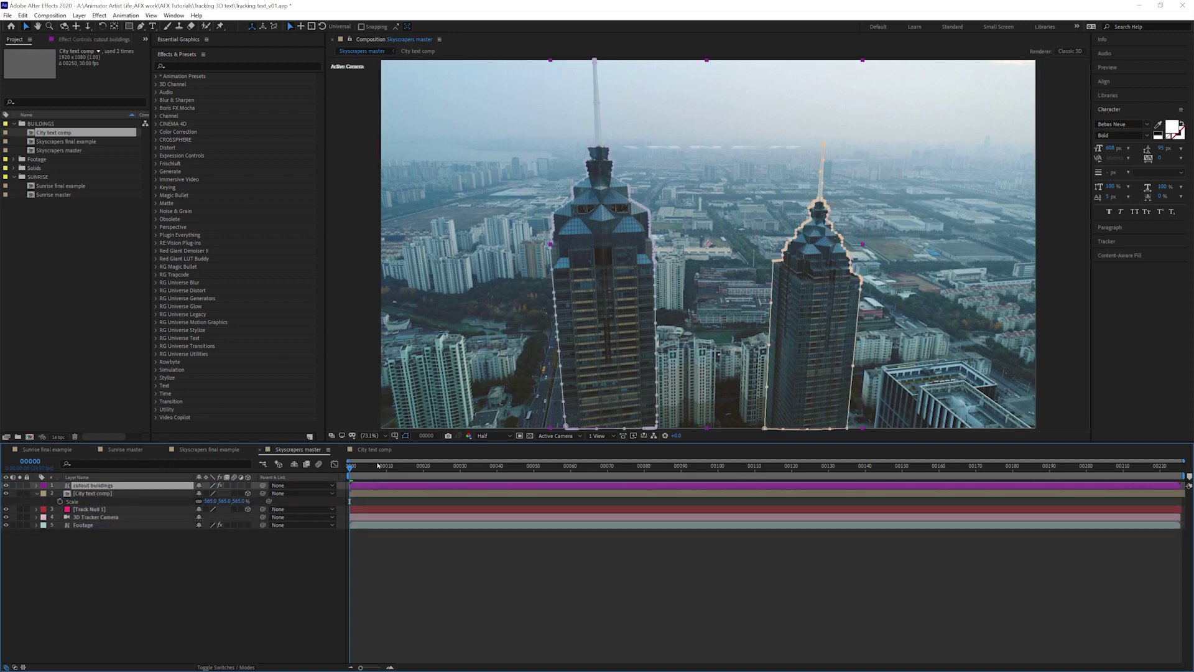
key("Home")
left_click(482, 555)
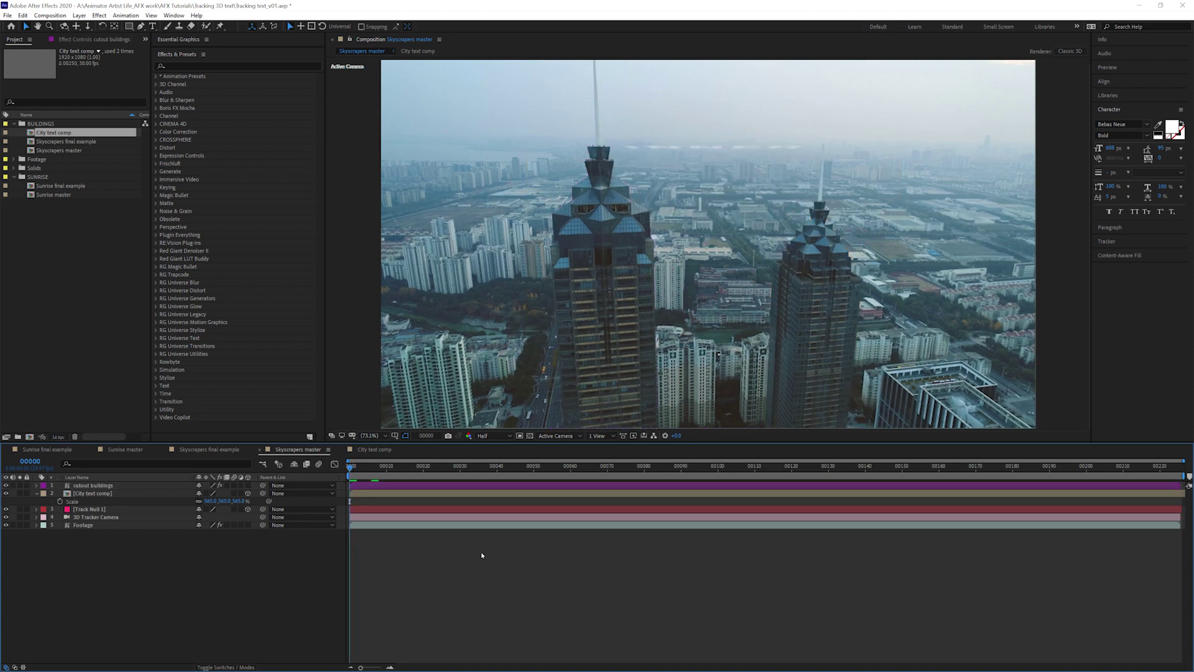
key("space")
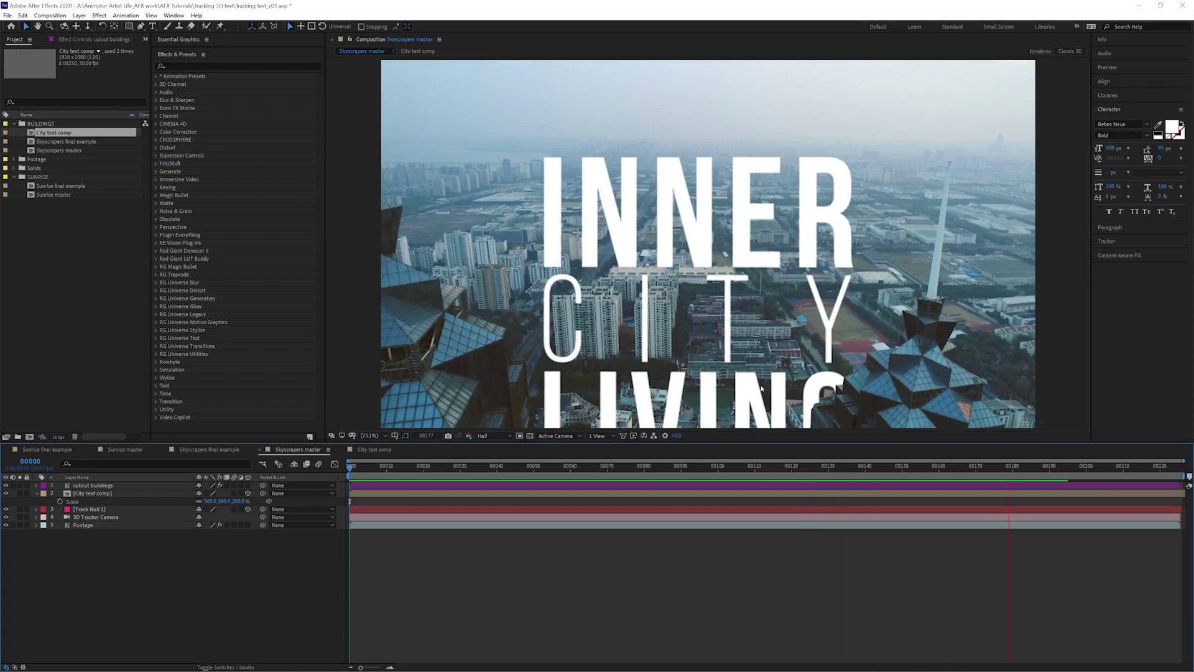
key("space")
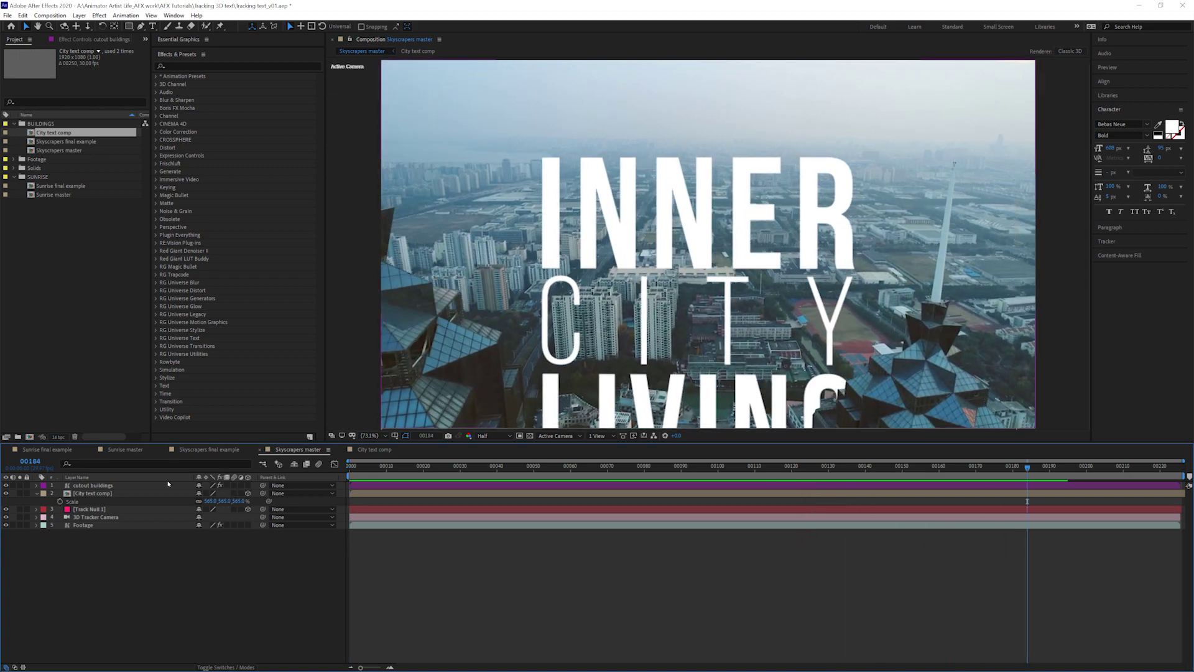
At frame 184, push the City text comp back to about Z 11878, raise it to about Y -142, and preview
left_click(102, 485)
left_click(100, 494)
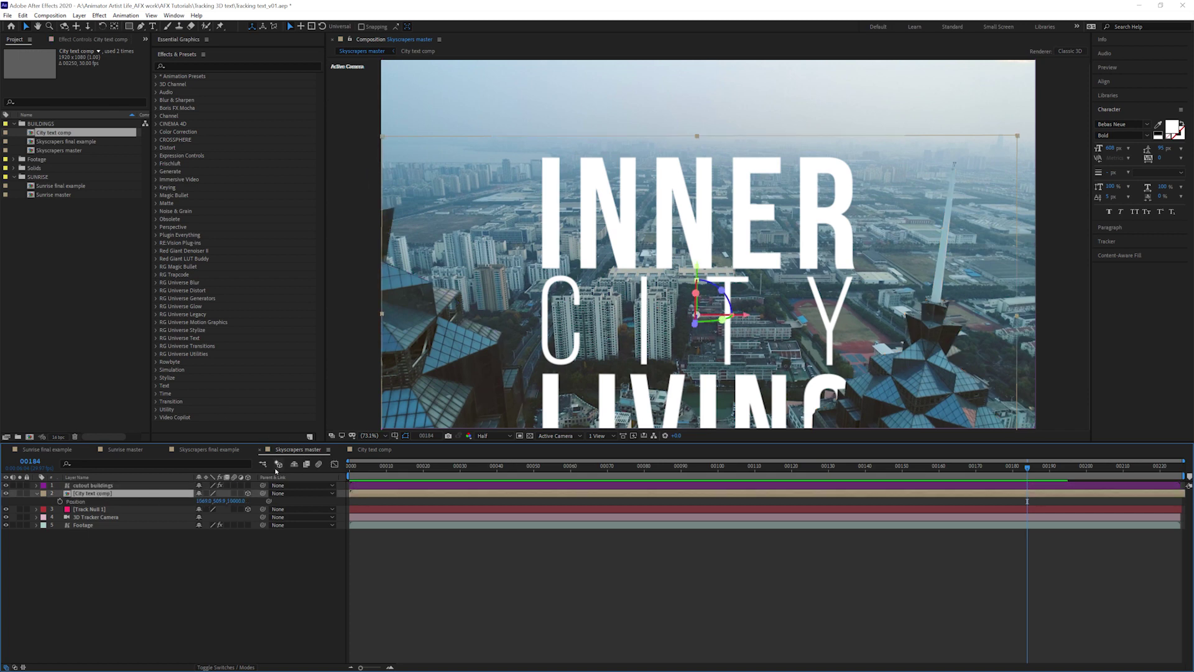
left_click_drag(239, 502, 1064, 410)
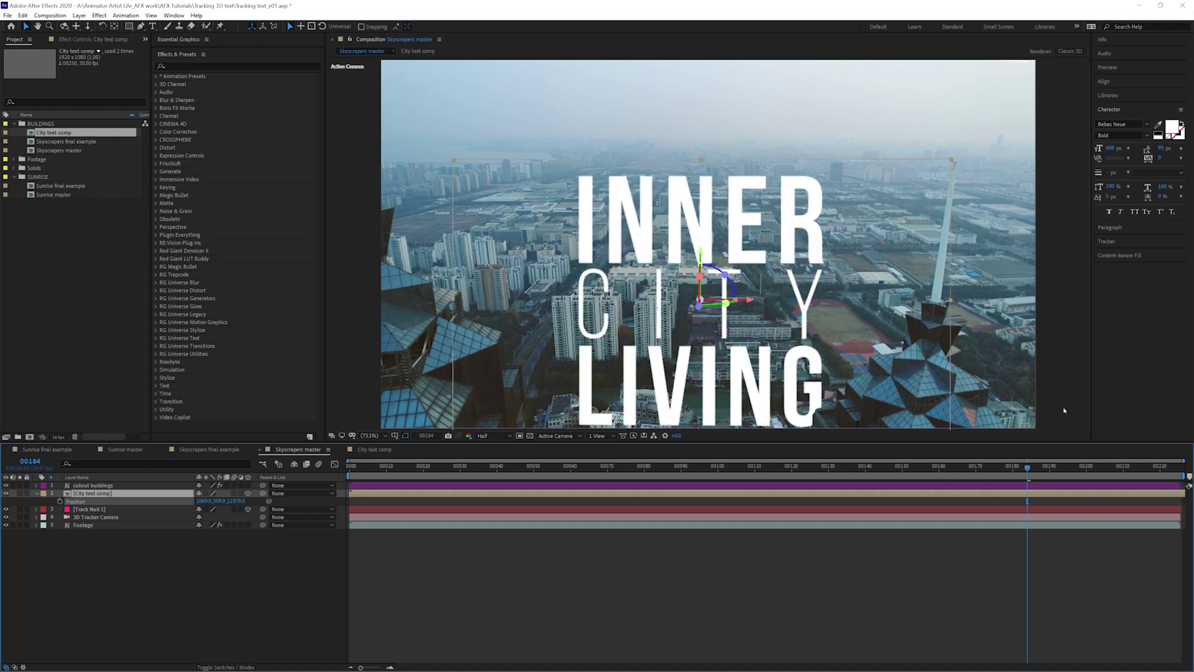
left_click_drag(699, 242, 701, 103)
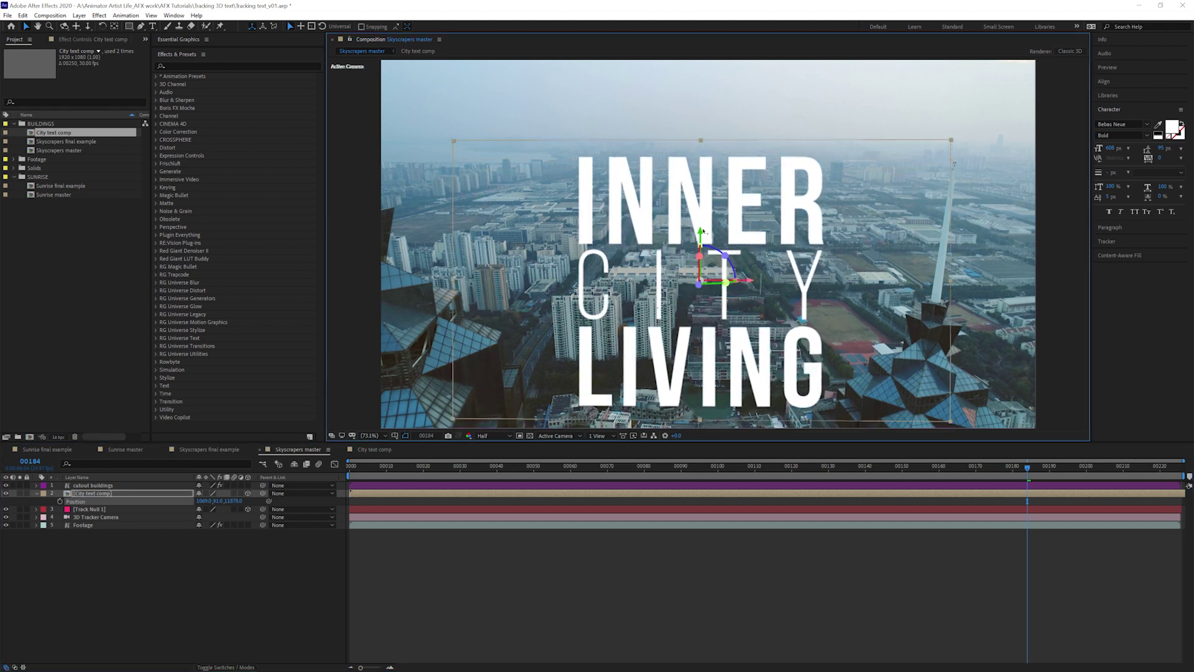
left_click_drag(703, 233, 702, 222)
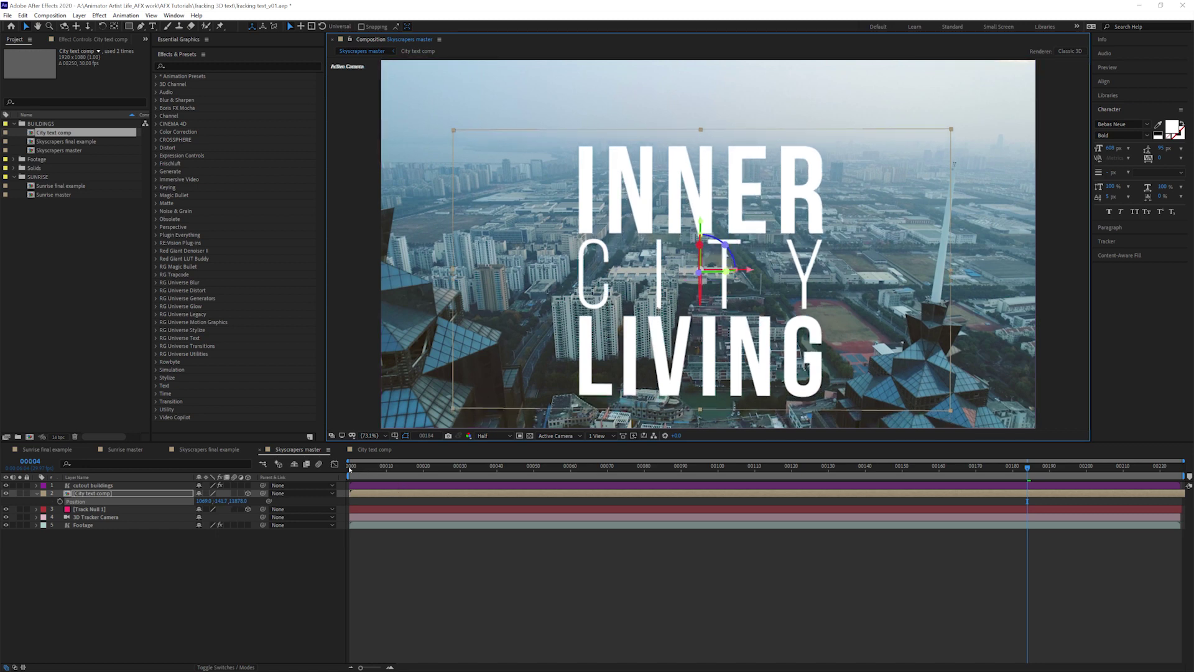
key("space")
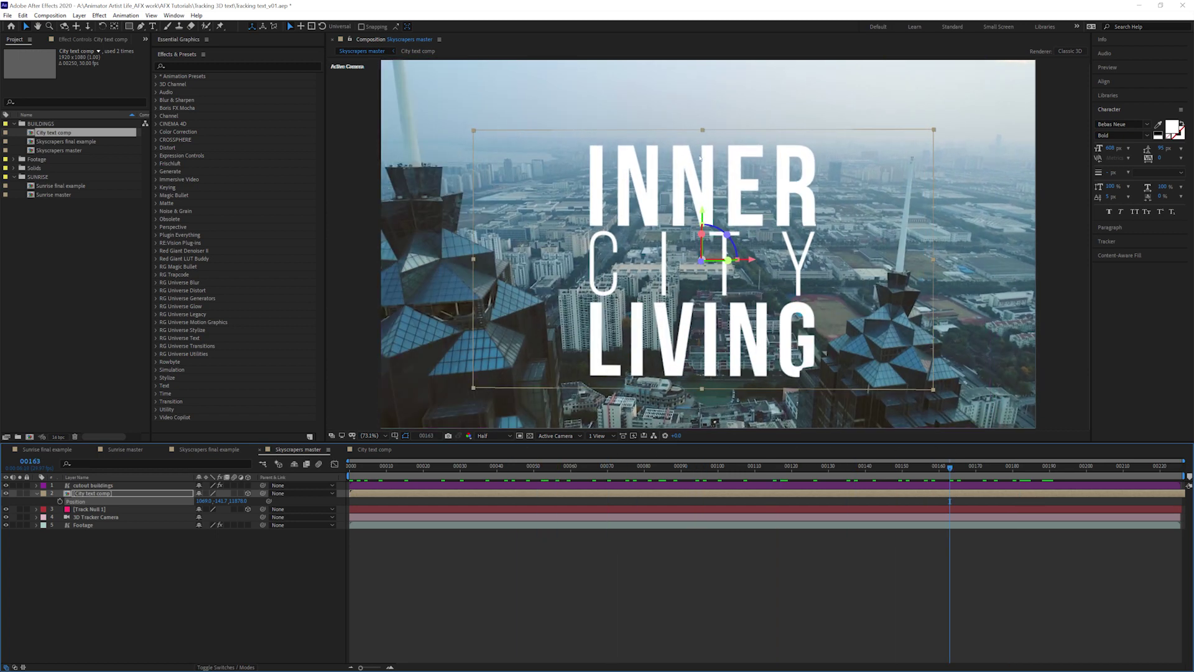
At frame 163, raise the City text comp to about Y -441, shift it slightly left between the towers, and preview from frame 0
left_click_drag(702, 212, 701, 199)
left_click_drag(753, 247, 745, 247)
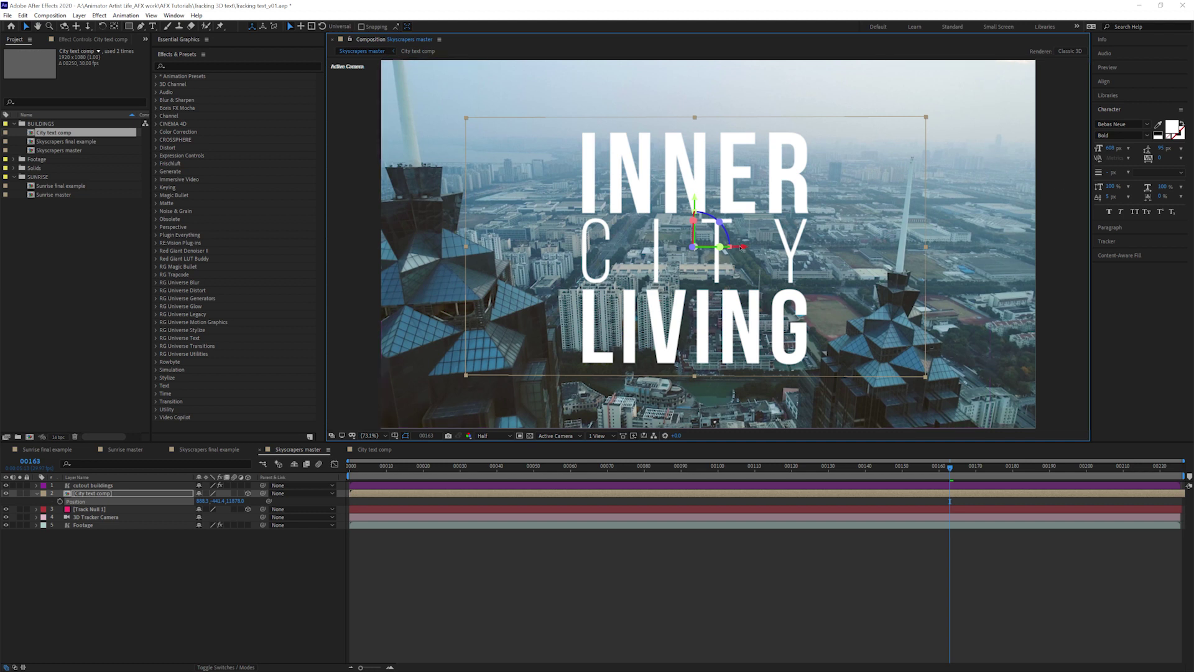
left_click_drag(742, 249, 745, 248)
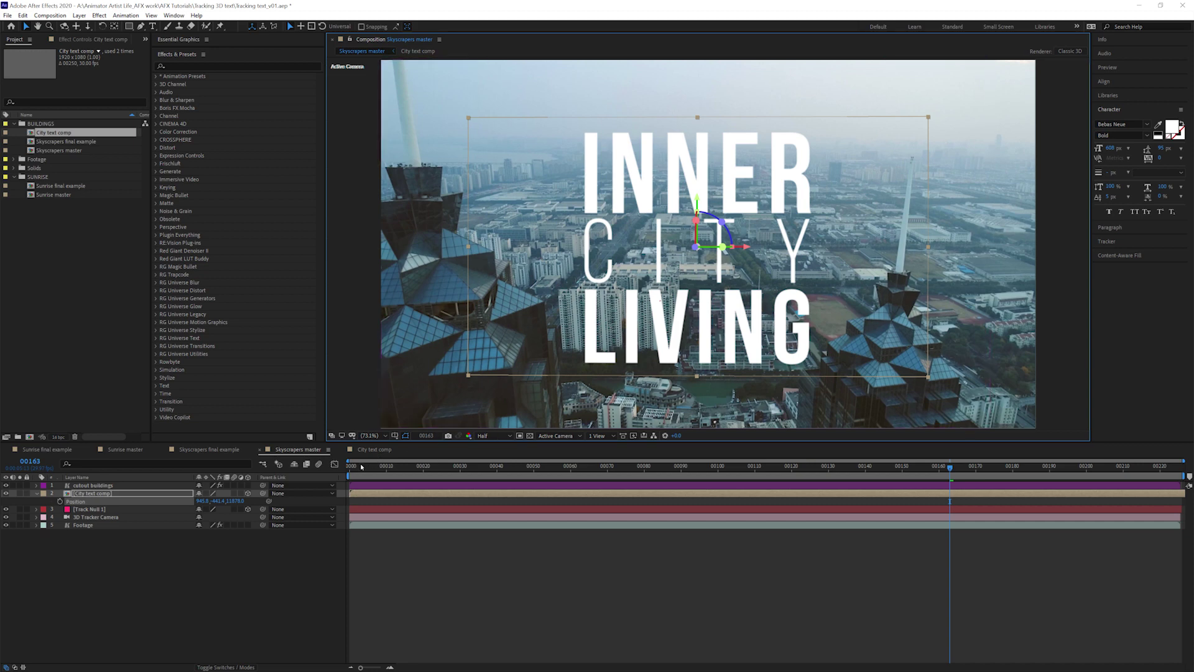
left_click_drag(349, 472, 356, 468)
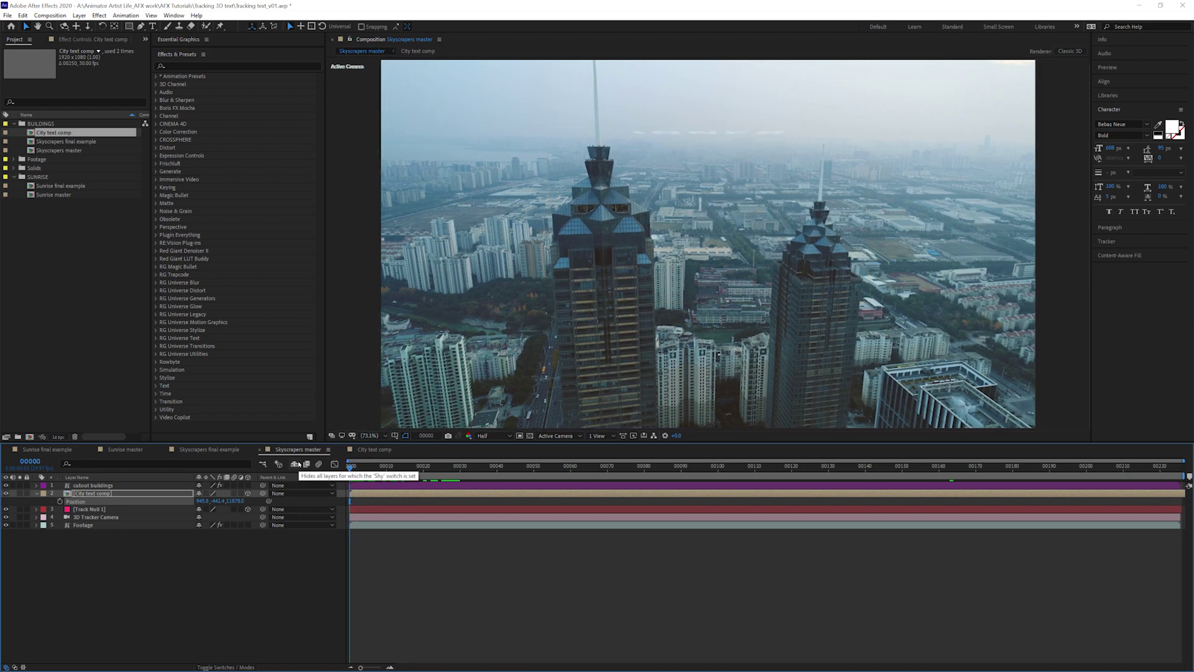
key("space")
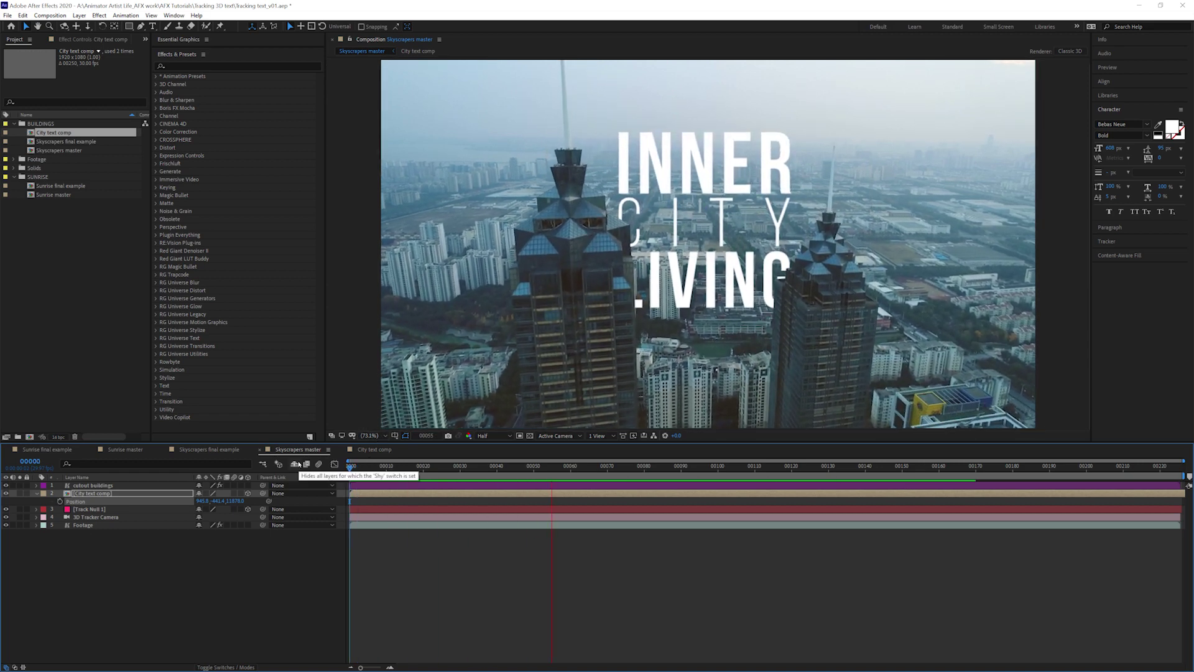